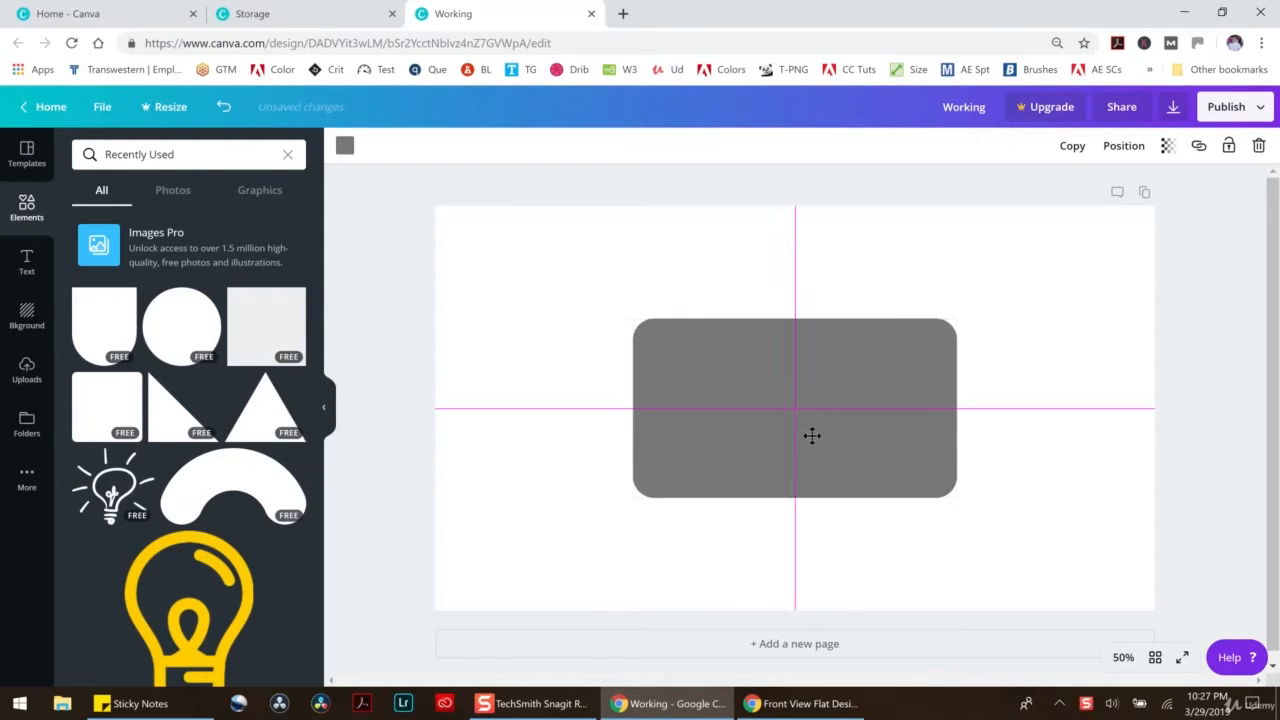
Make the gray rounded rectangle taller, centre it on the page and fill it with black
drag(795, 497, 770, 541)
drag(806, 428, 808, 403)
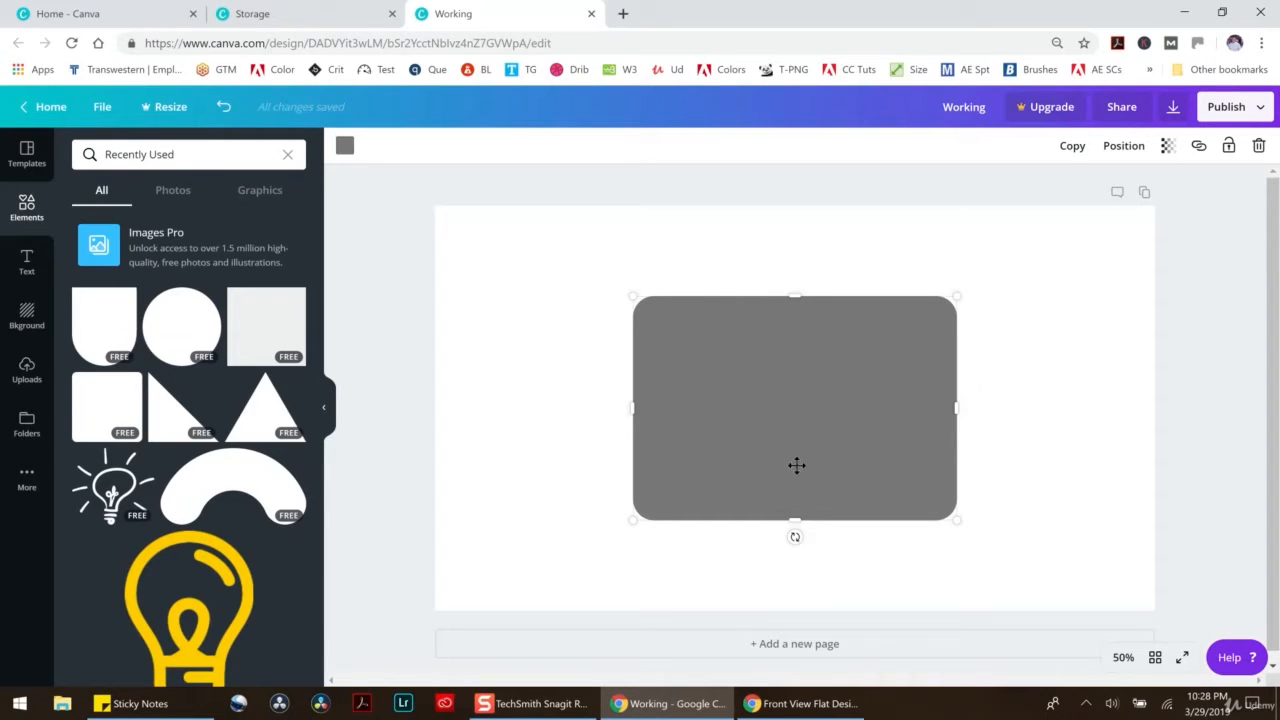
mouse_move(805, 417)
mouse_down()
mouse_move(806, 406)
mouse_move(808, 423)
mouse_up()
click(346, 148)
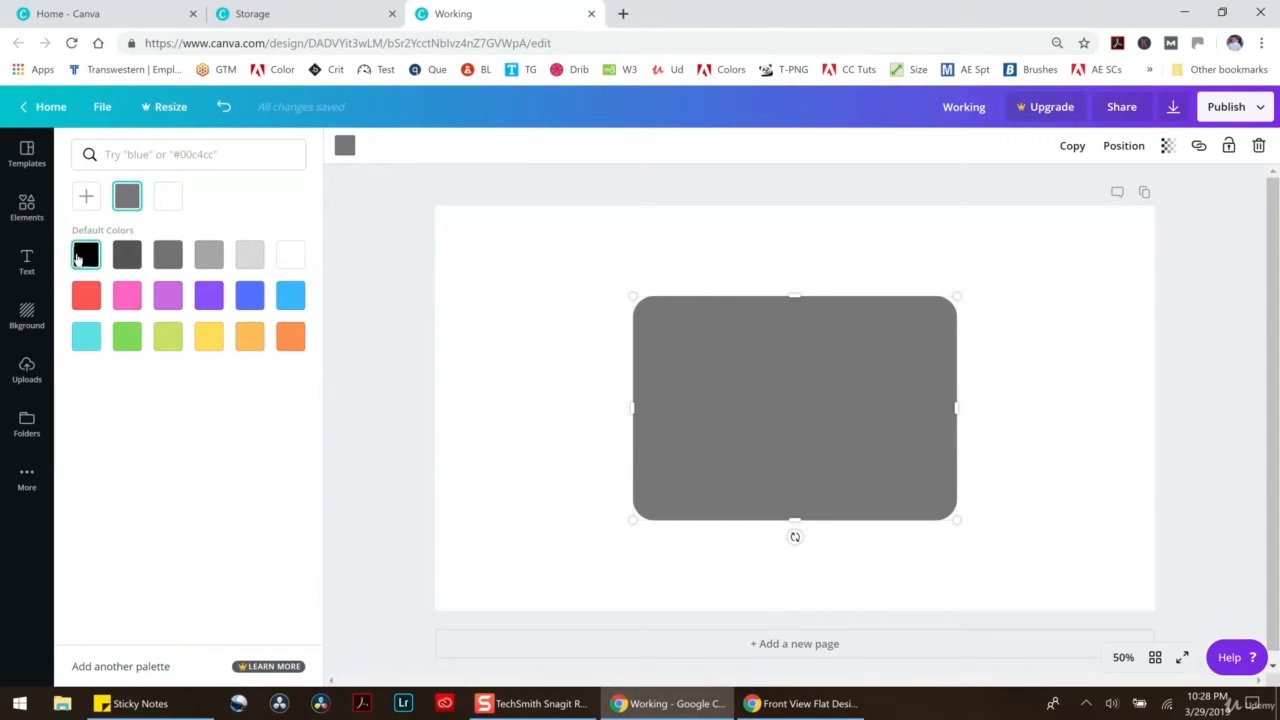
click(86, 254)
Place a duplicate of the rounded rectangle slightly below the original and fill the duplicate with white
drag(769, 429, 765, 448)
click(345, 149)
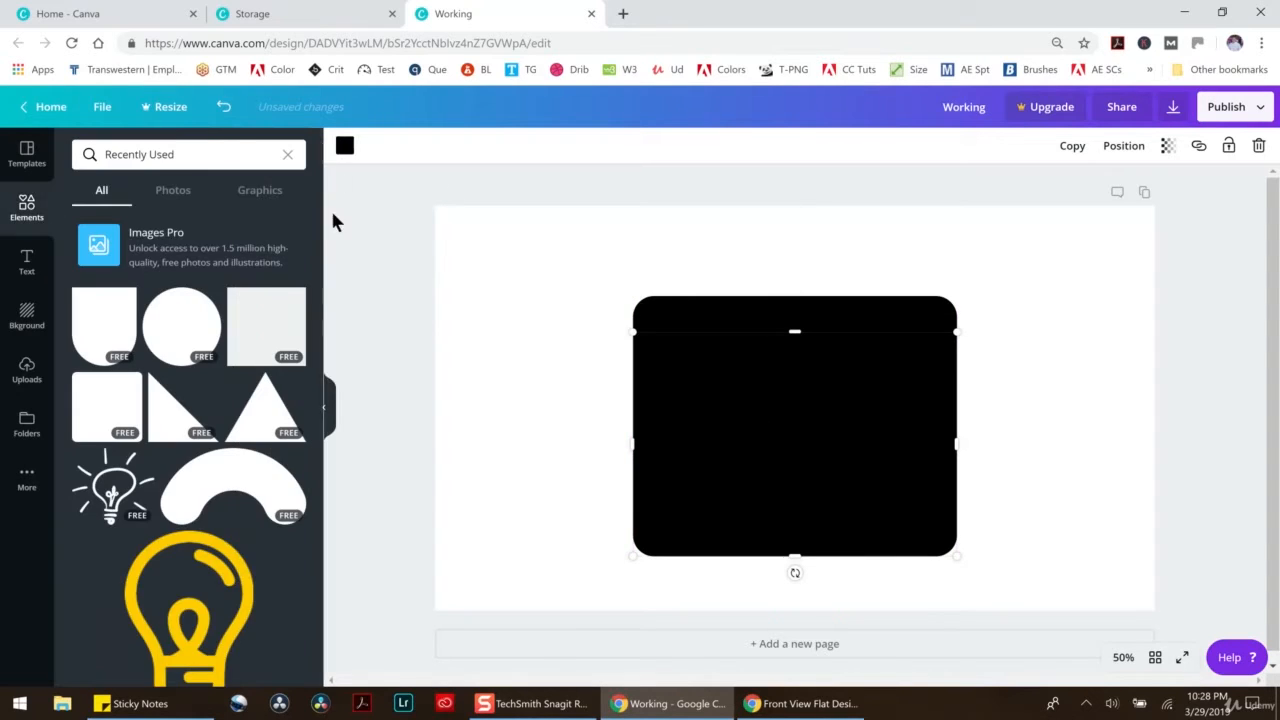
click(344, 147)
click(290, 258)
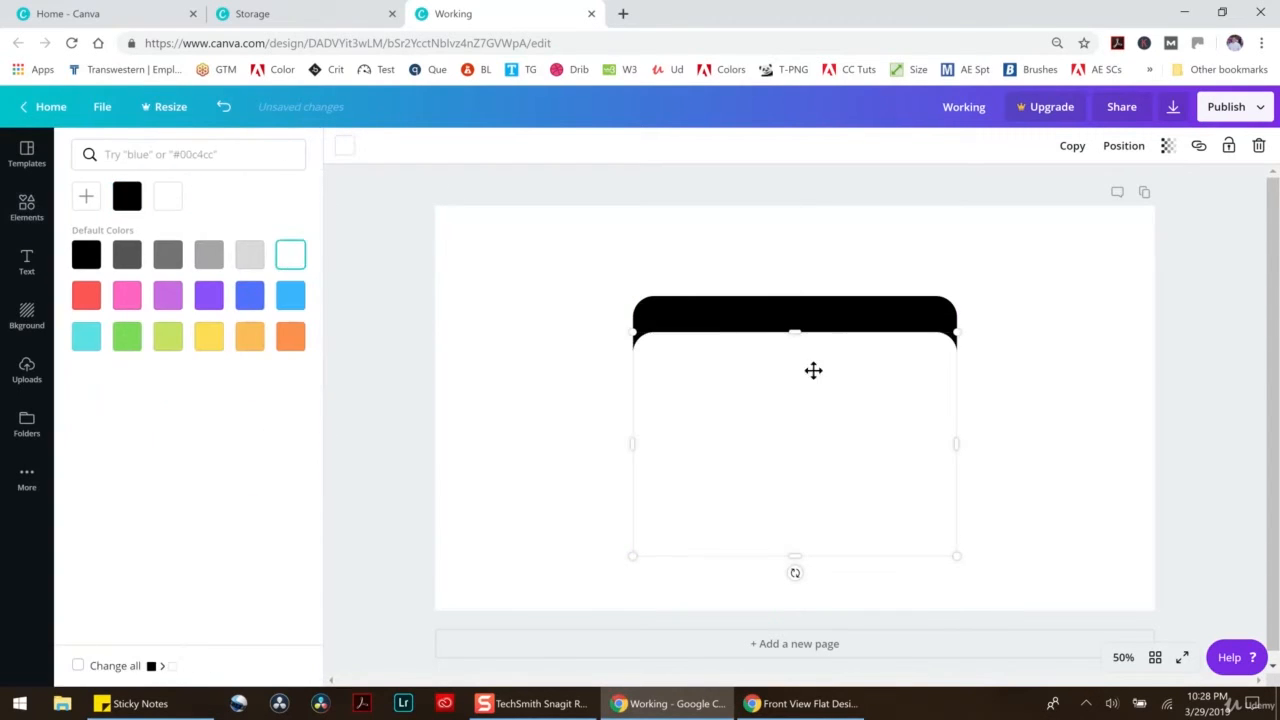
Send the white rounded rectangle behind the black one so only its lower strip shows
click(1112, 150)
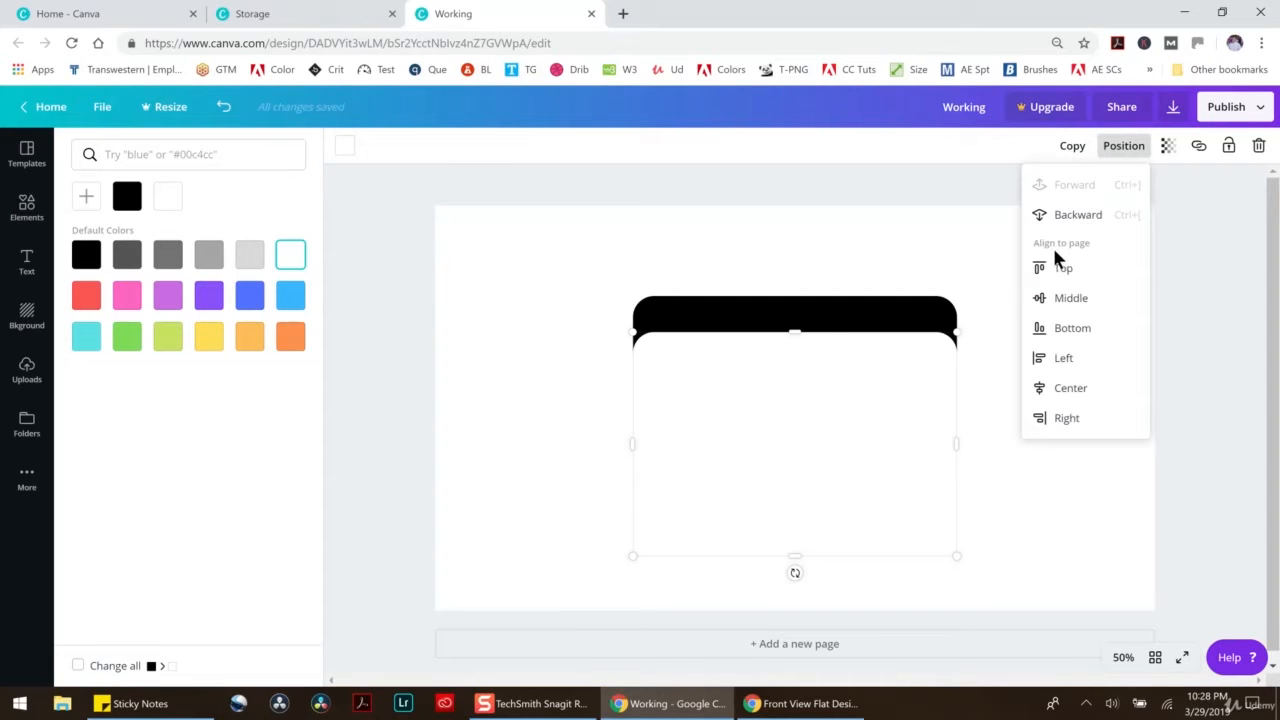
click(1065, 218)
click(991, 340)
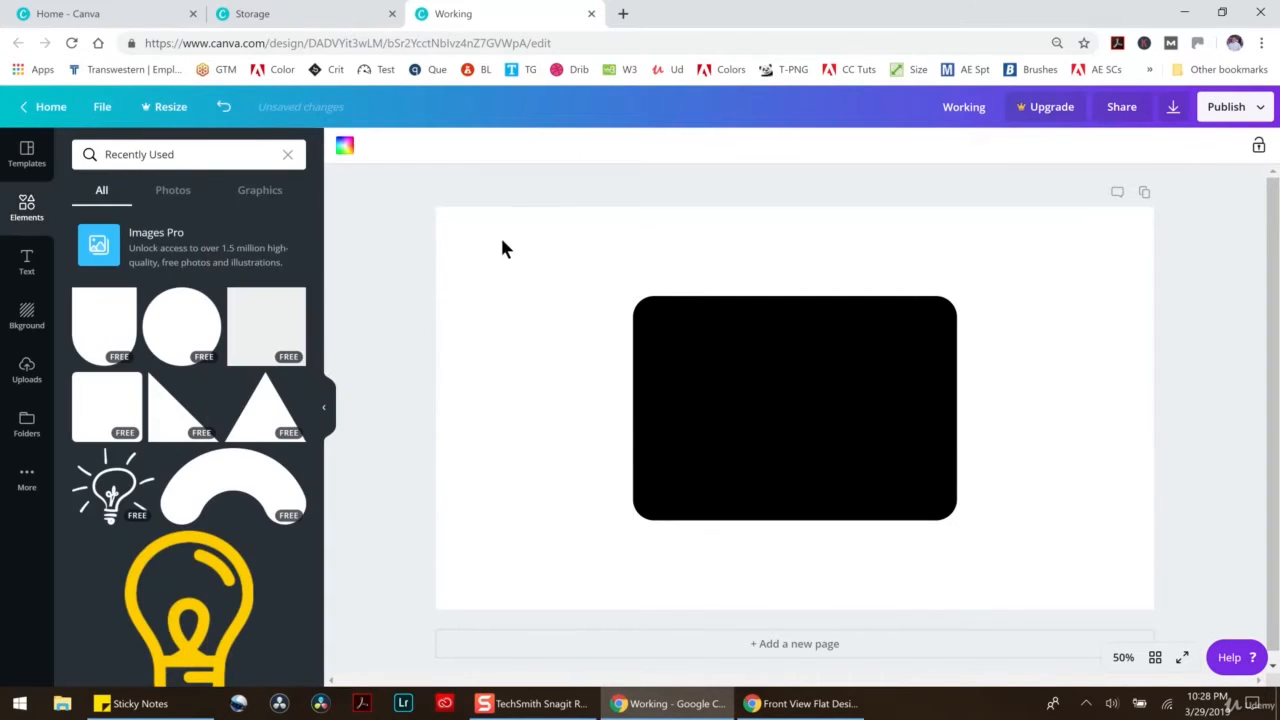
Add a square, stretch it over the whole page and send it behind the rounded rectangles
click(238, 345)
drag(758, 357, 560, 315)
drag(762, 530, 974, 606)
drag(912, 445, 1240, 446)
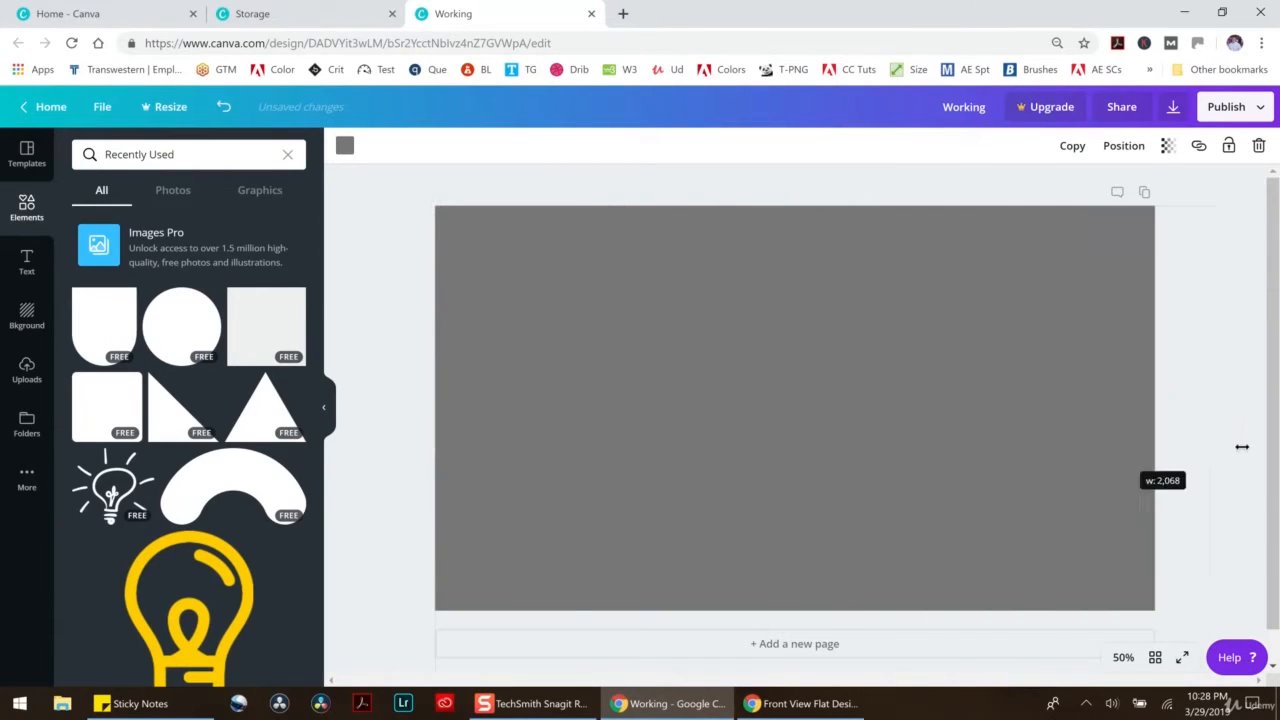
click(1122, 150)
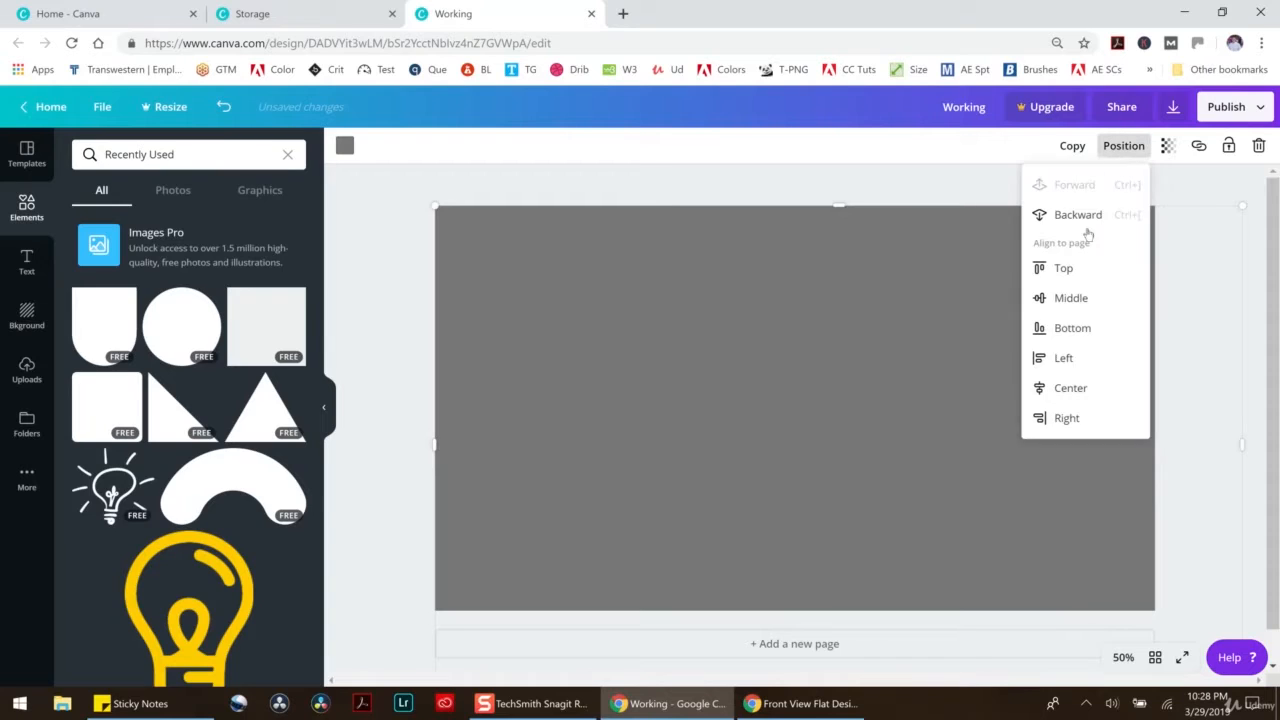
click(1077, 215)
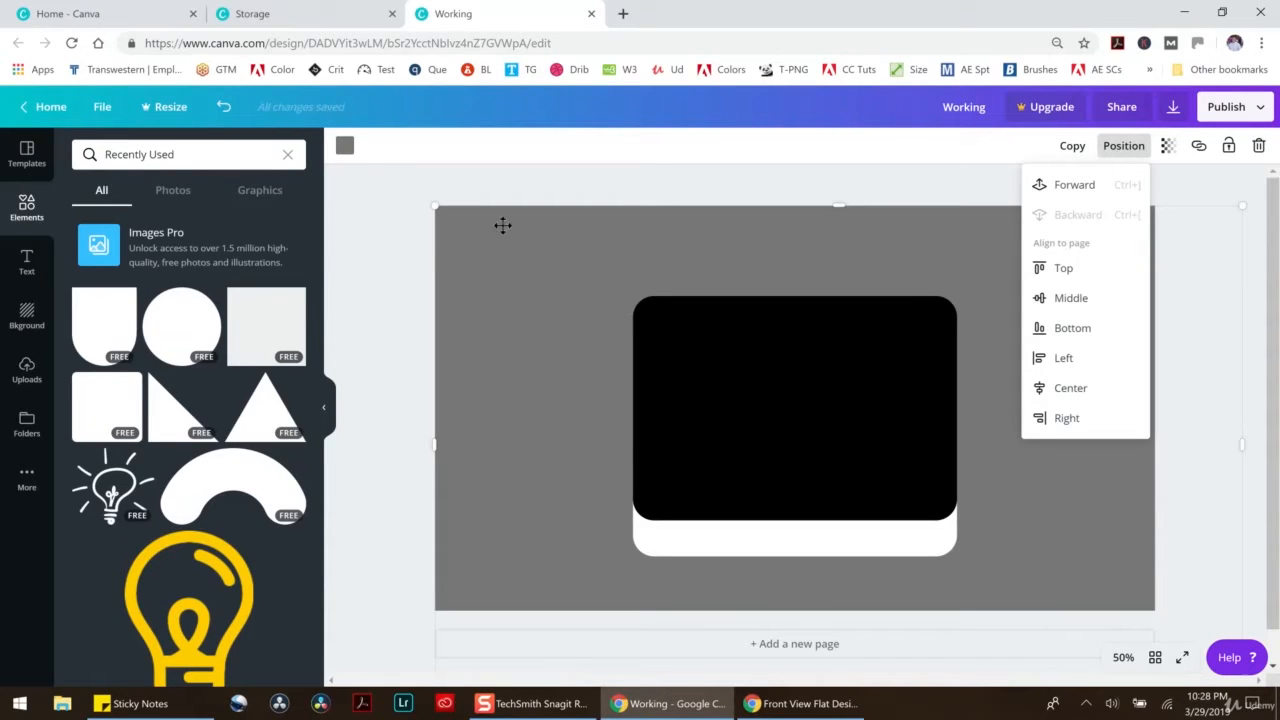
Try yellow on the page-covering background square and settle on light blue
click(352, 147)
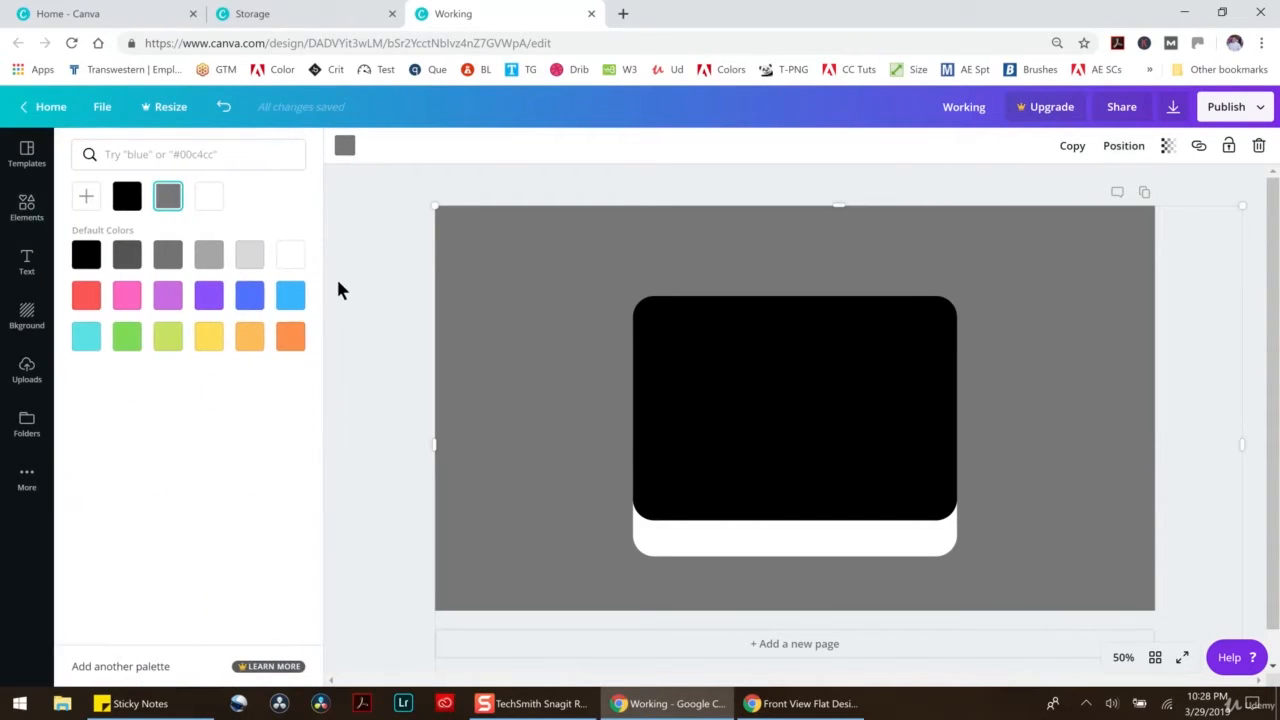
click(208, 342)
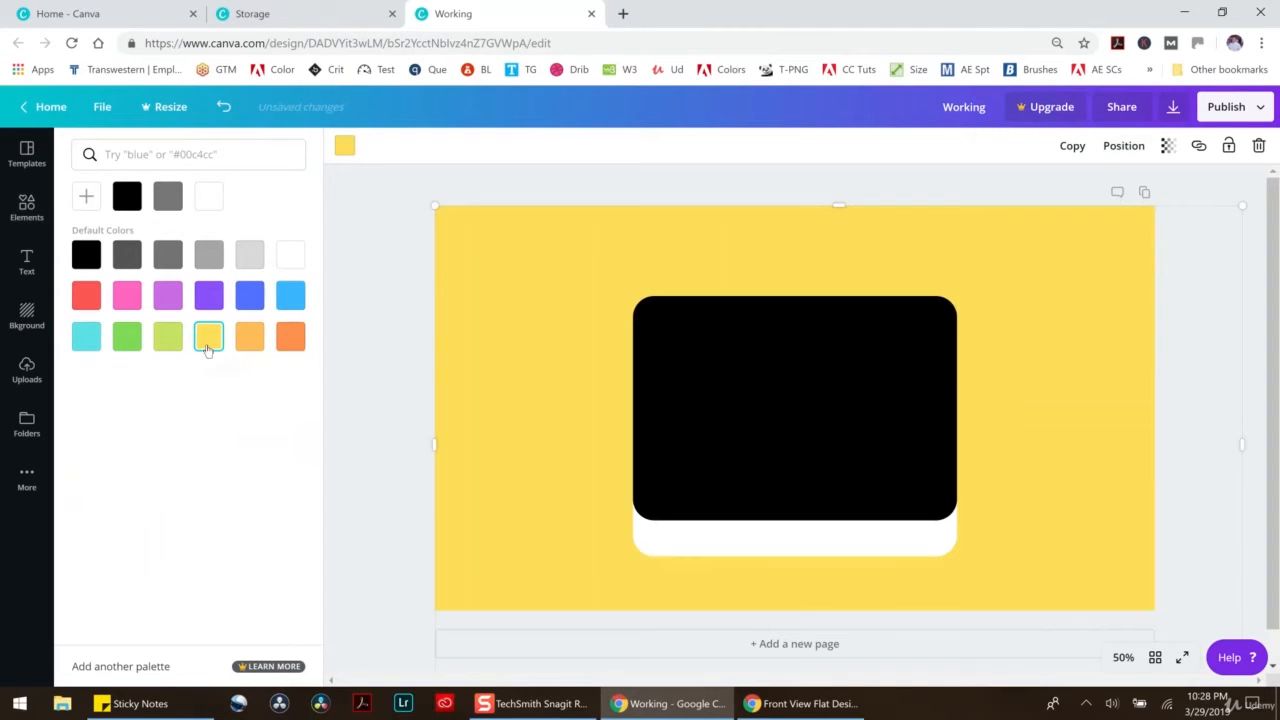
click(292, 300)
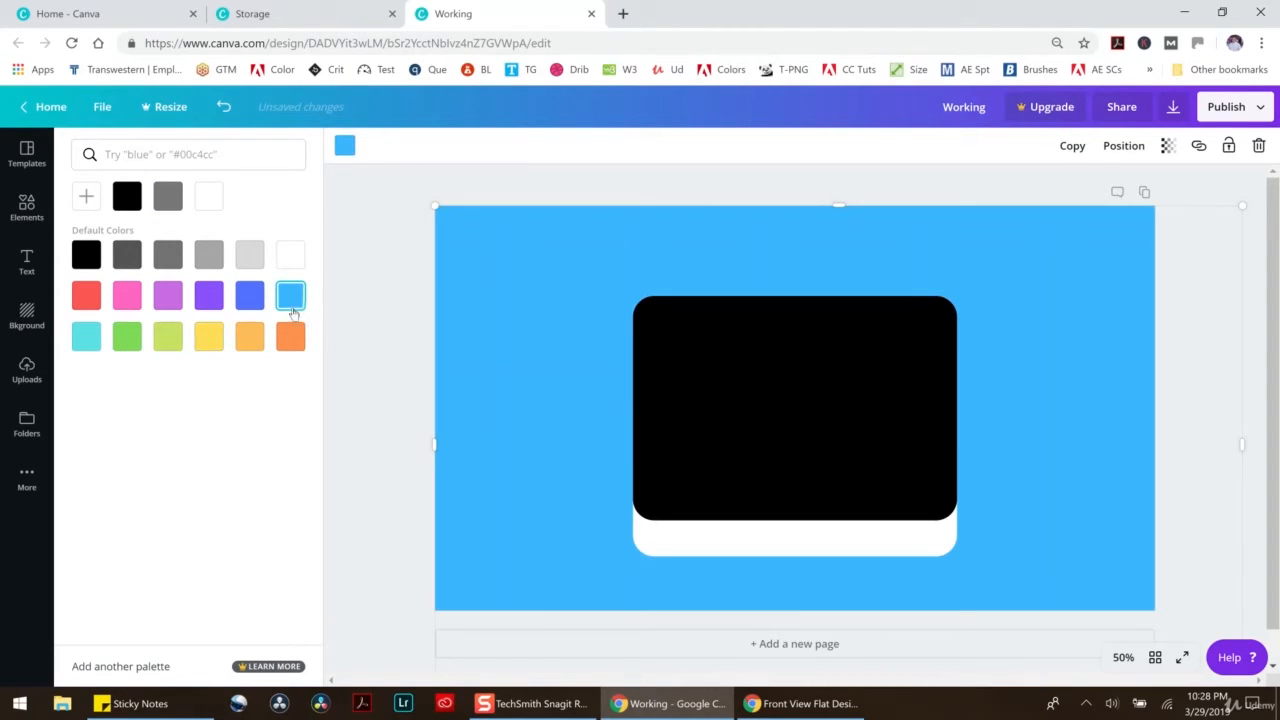
click(760, 533)
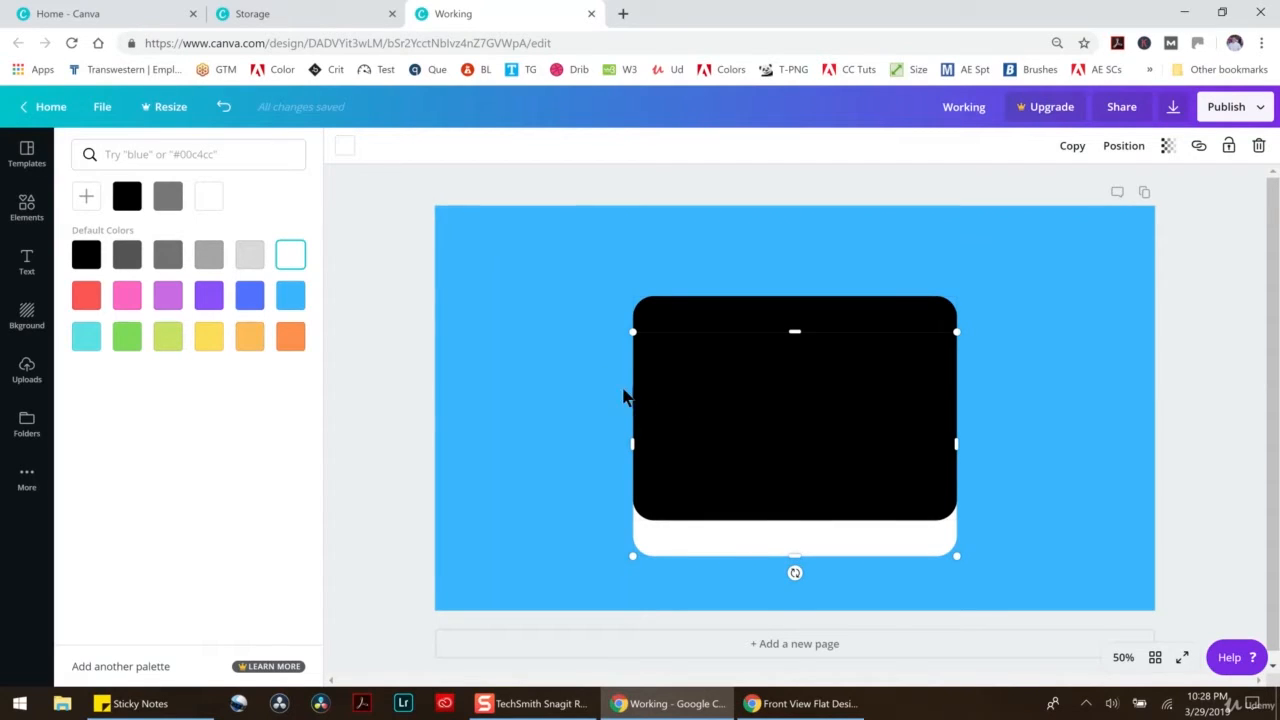
click(775, 360)
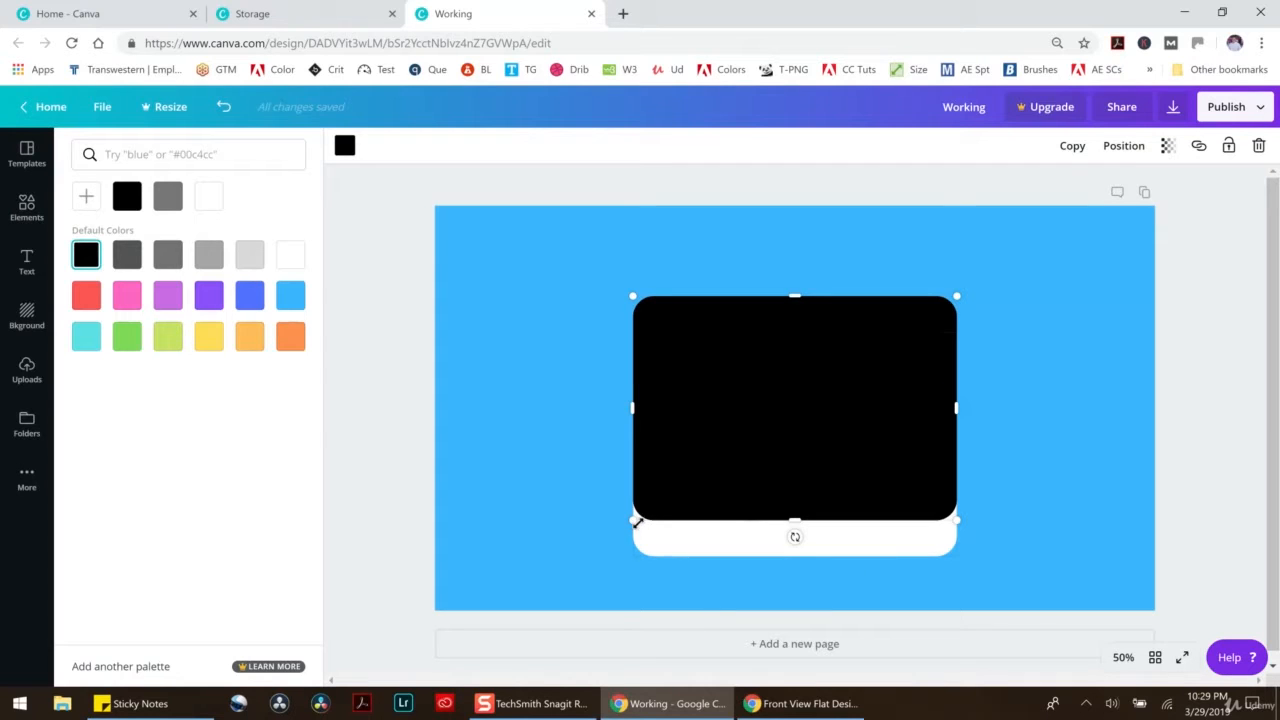
click(400, 476)
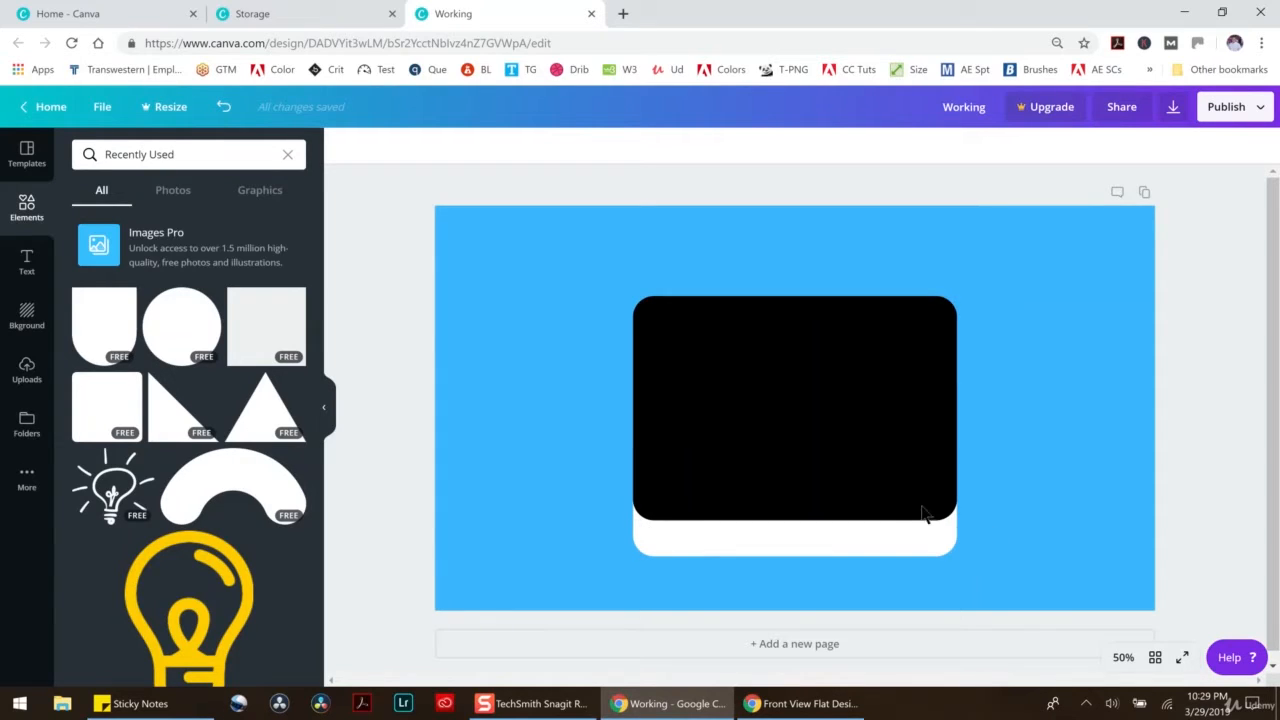
Add a right triangle, color it black and shrink it to square off the black rectangle's rounded lower-left corner
click(170, 411)
drag(957, 246, 743, 460)
click(344, 145)
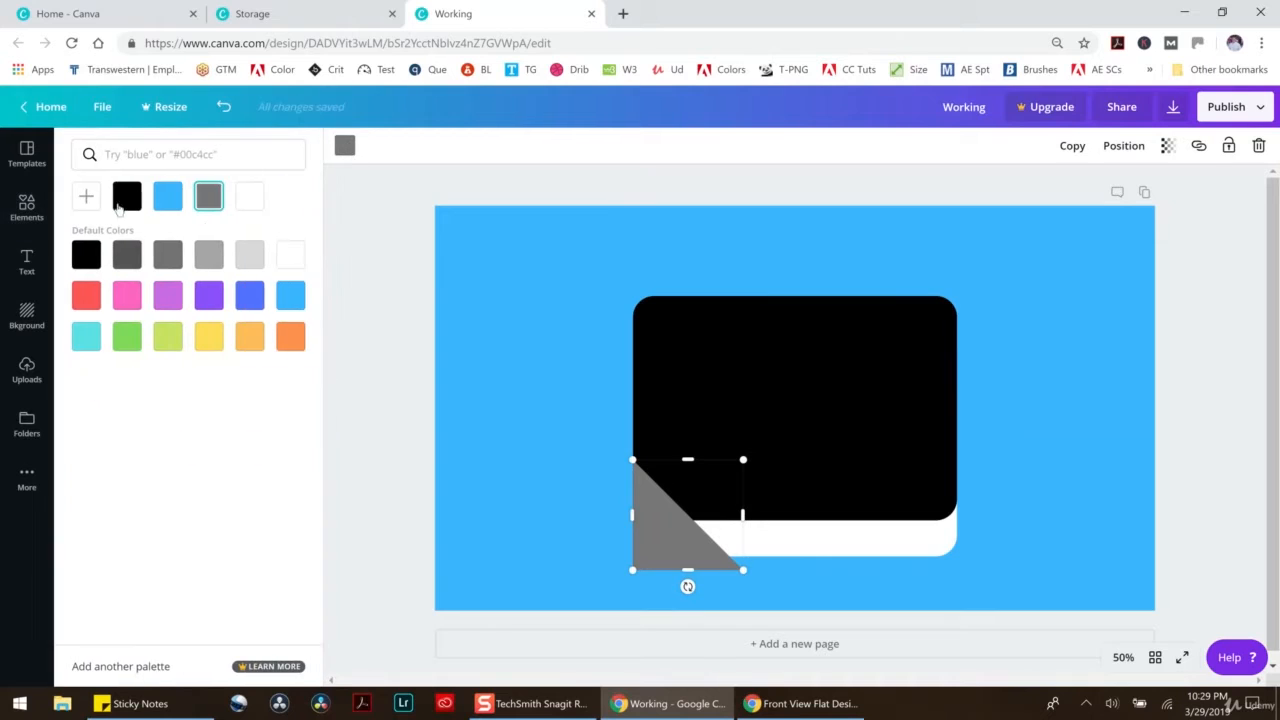
click(120, 200)
drag(745, 459, 643, 508)
click(386, 432)
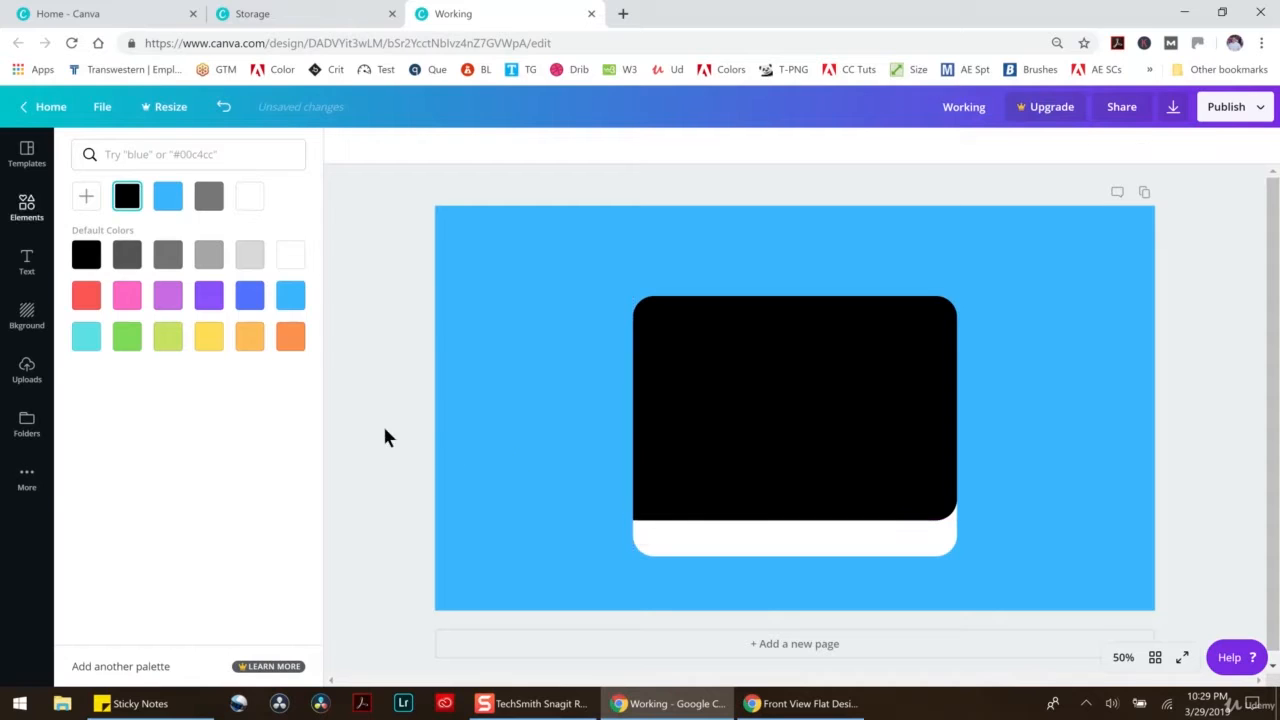
Duplicate the small black triangle onto the black rectangle's lower-right corner to square it off
click(641, 509)
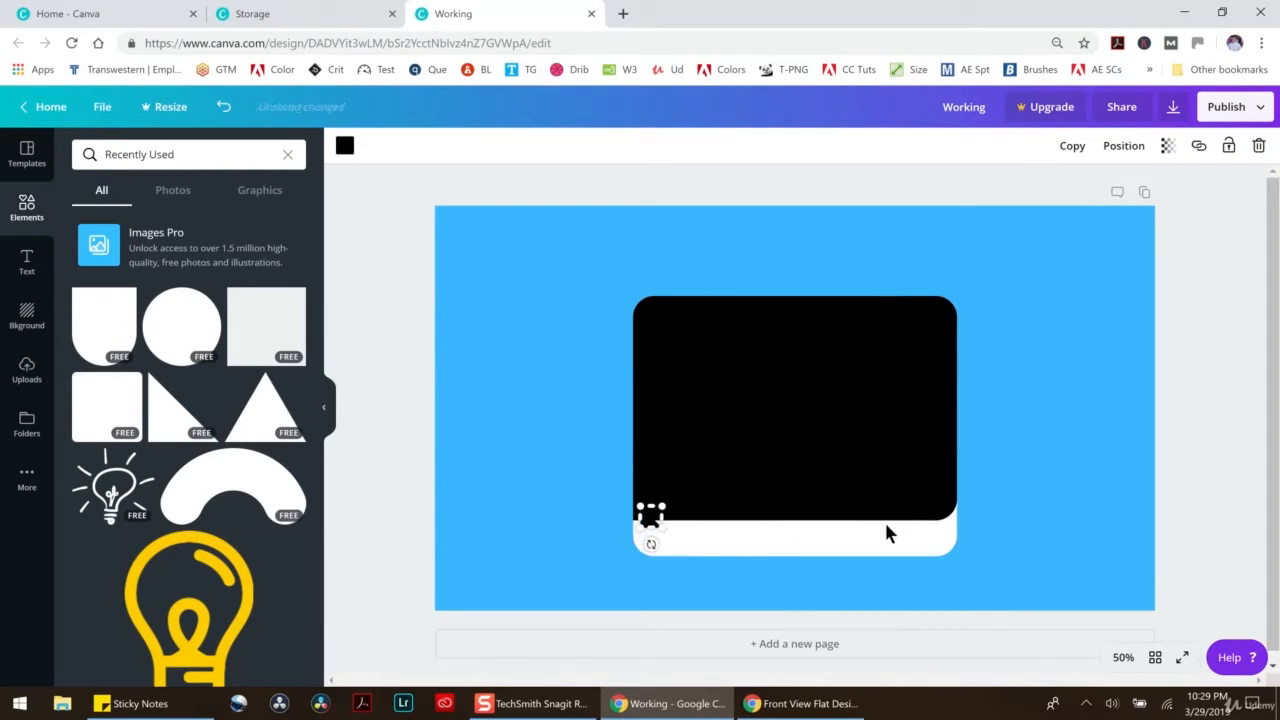
drag(642, 508, 952, 514)
click(1083, 490)
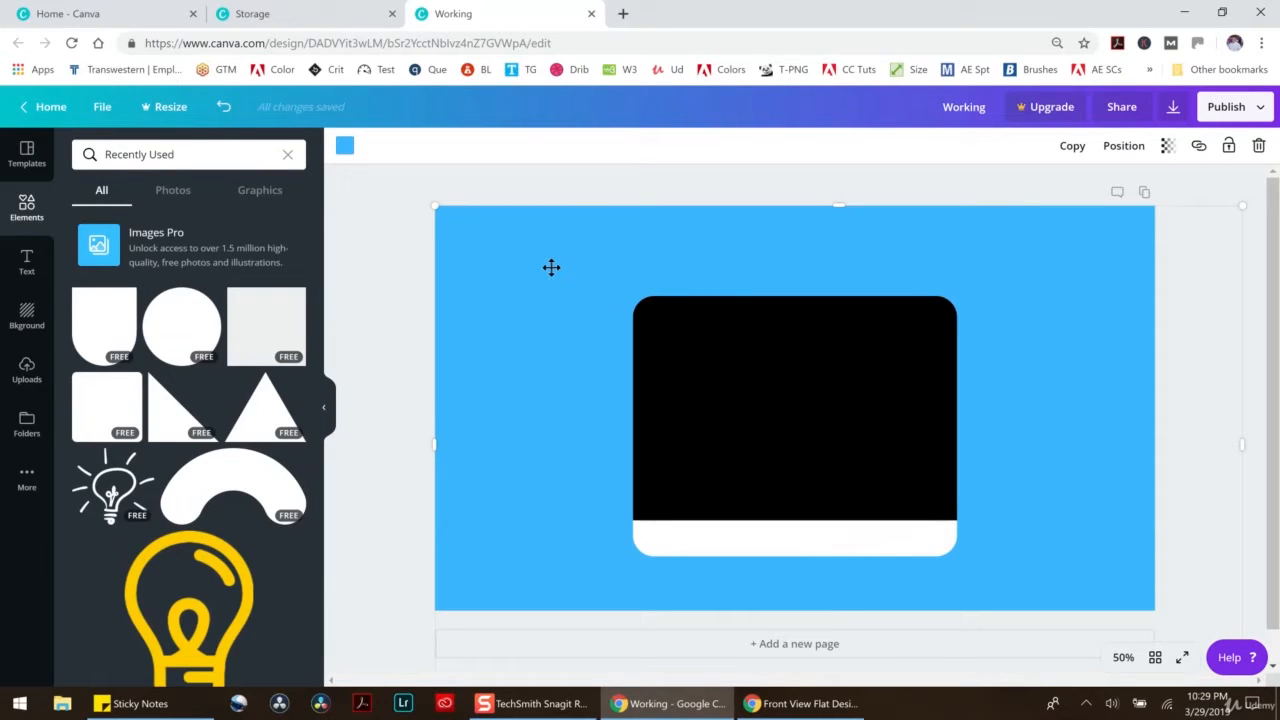
Group all the black and white monitor shapes and move the group to the upper-left area of the page
click(810, 175)
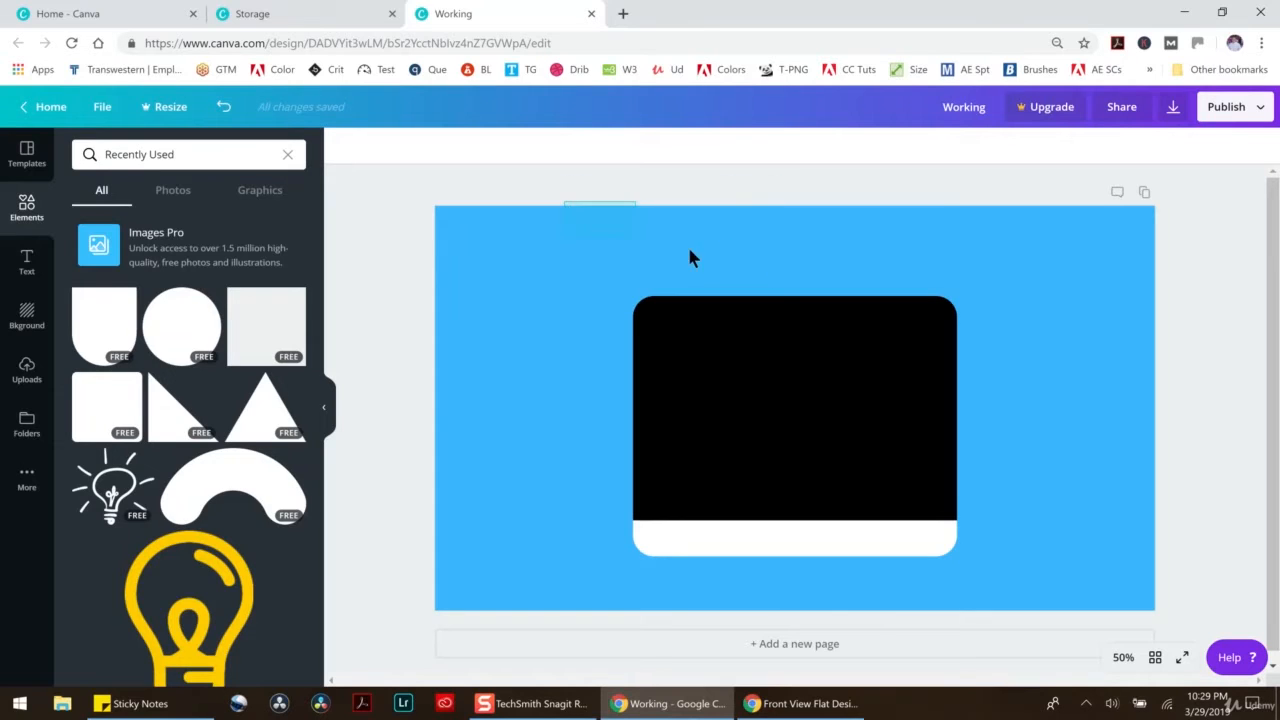
click(649, 477)
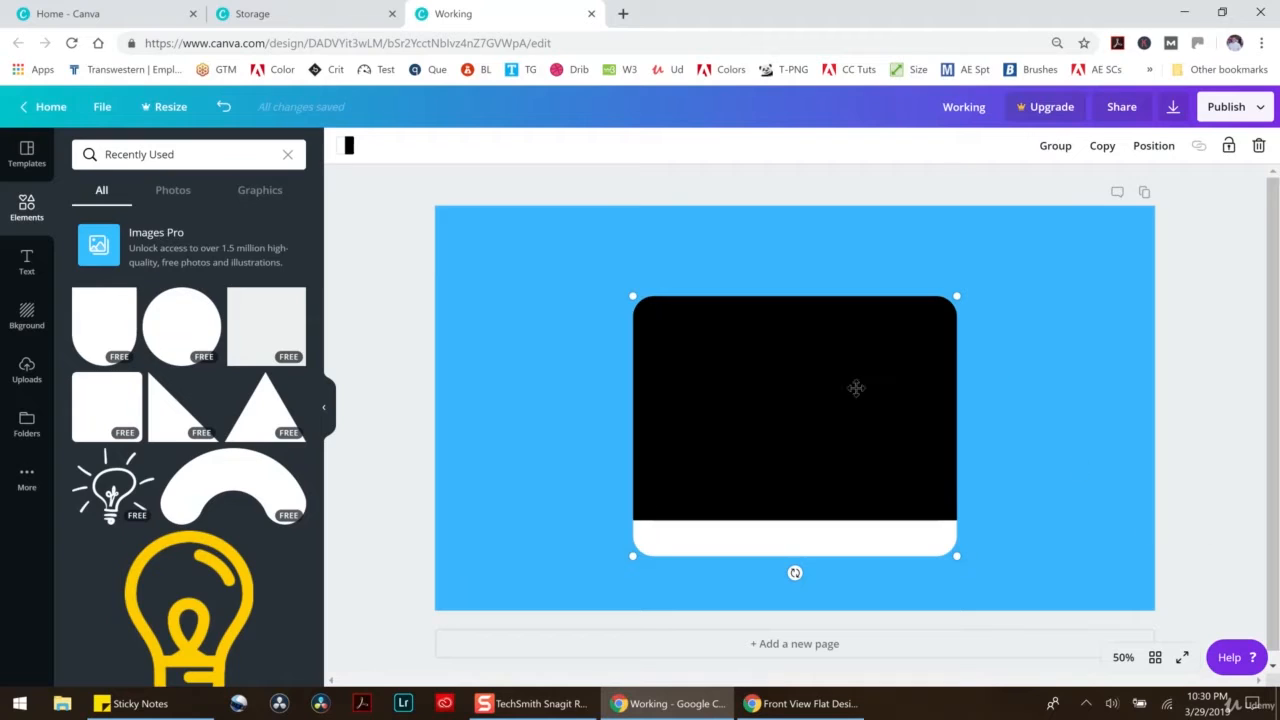
click(1055, 145)
drag(803, 376, 623, 317)
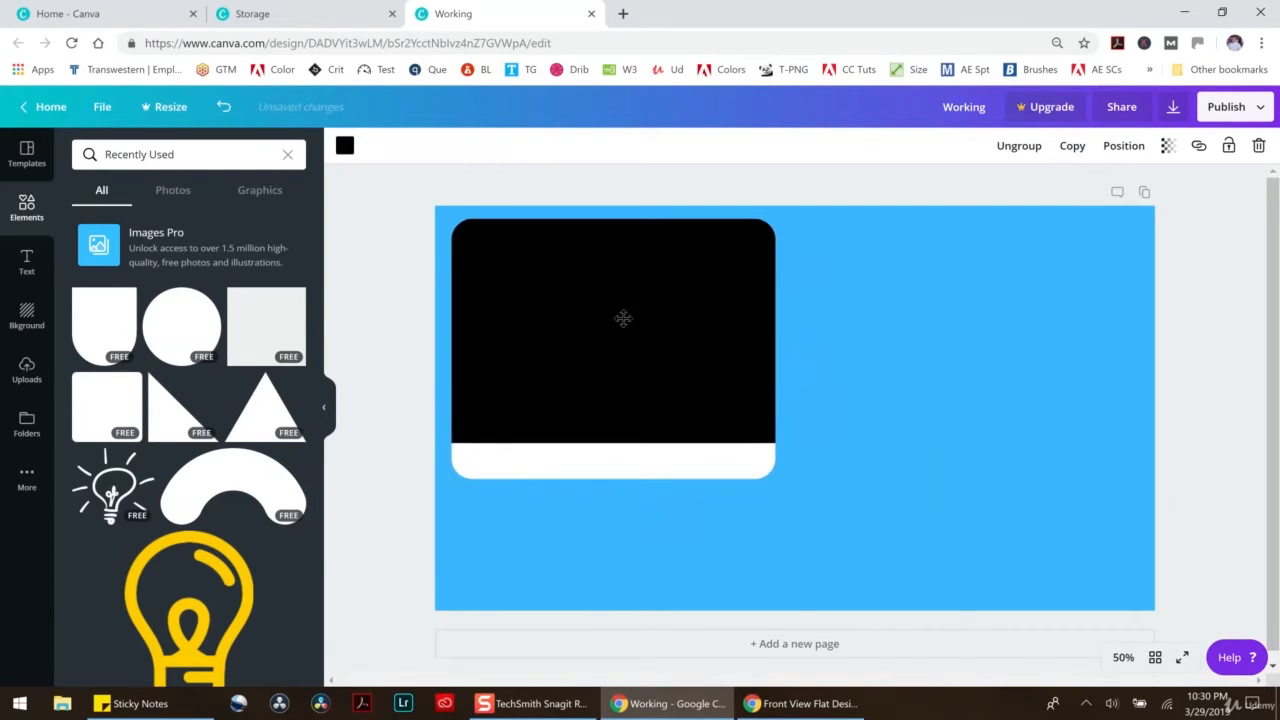
Add a small triangle beside the monitor's lower-right corner and a square flattened into a thin bar across its base
click(256, 380)
drag(981, 250, 789, 489)
drag(691, 514, 843, 511)
click(270, 340)
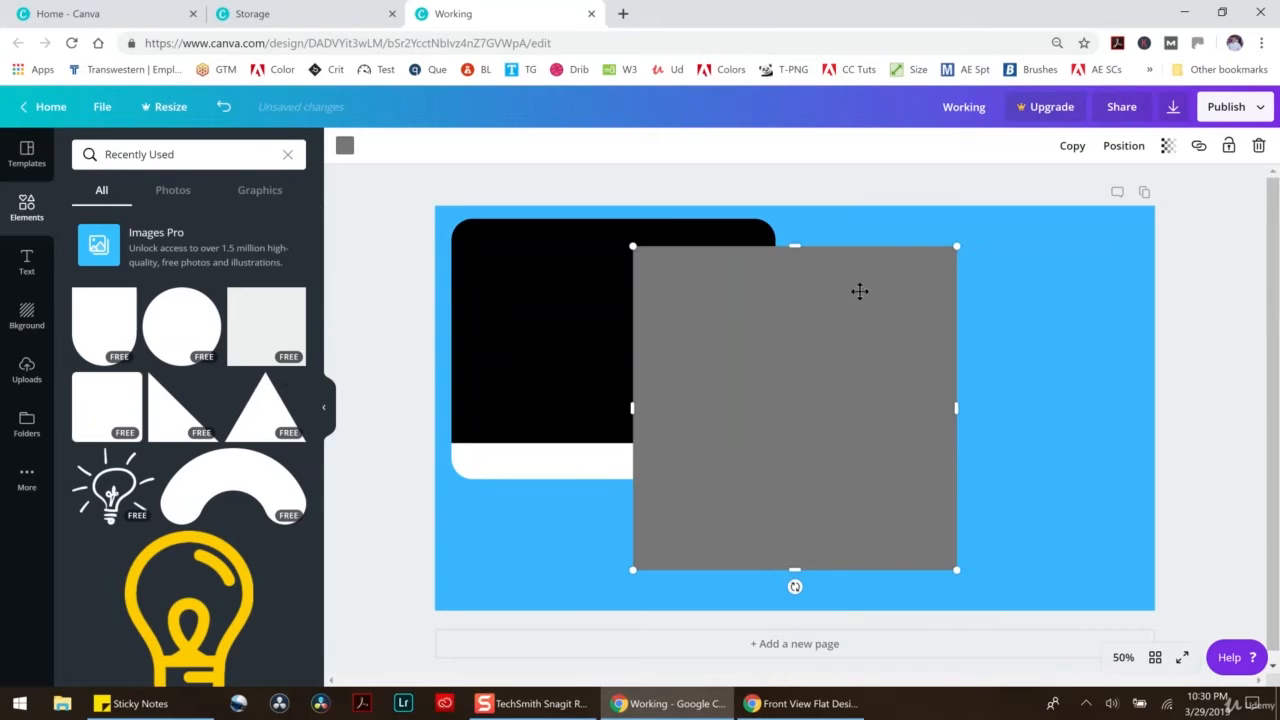
drag(957, 247, 852, 563)
click(855, 483)
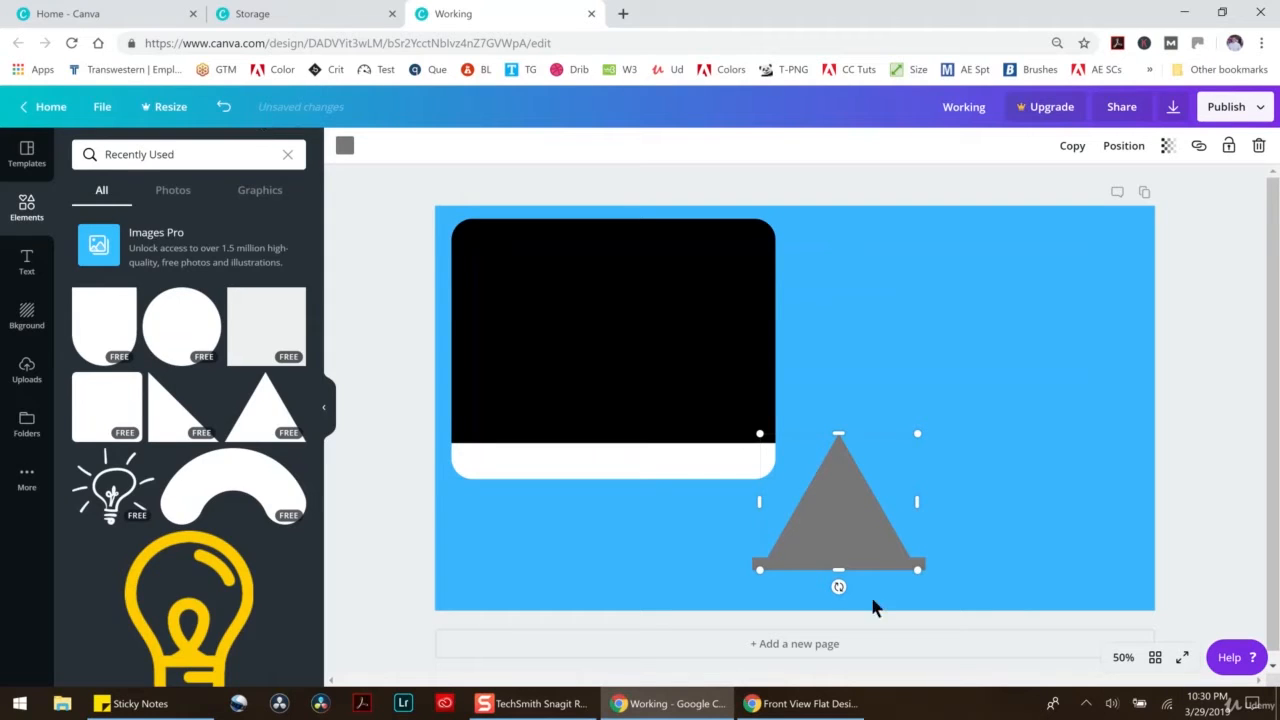
Color the stand's triangle medium gray and its base bar light gray (#d9d9d9)
click(344, 146)
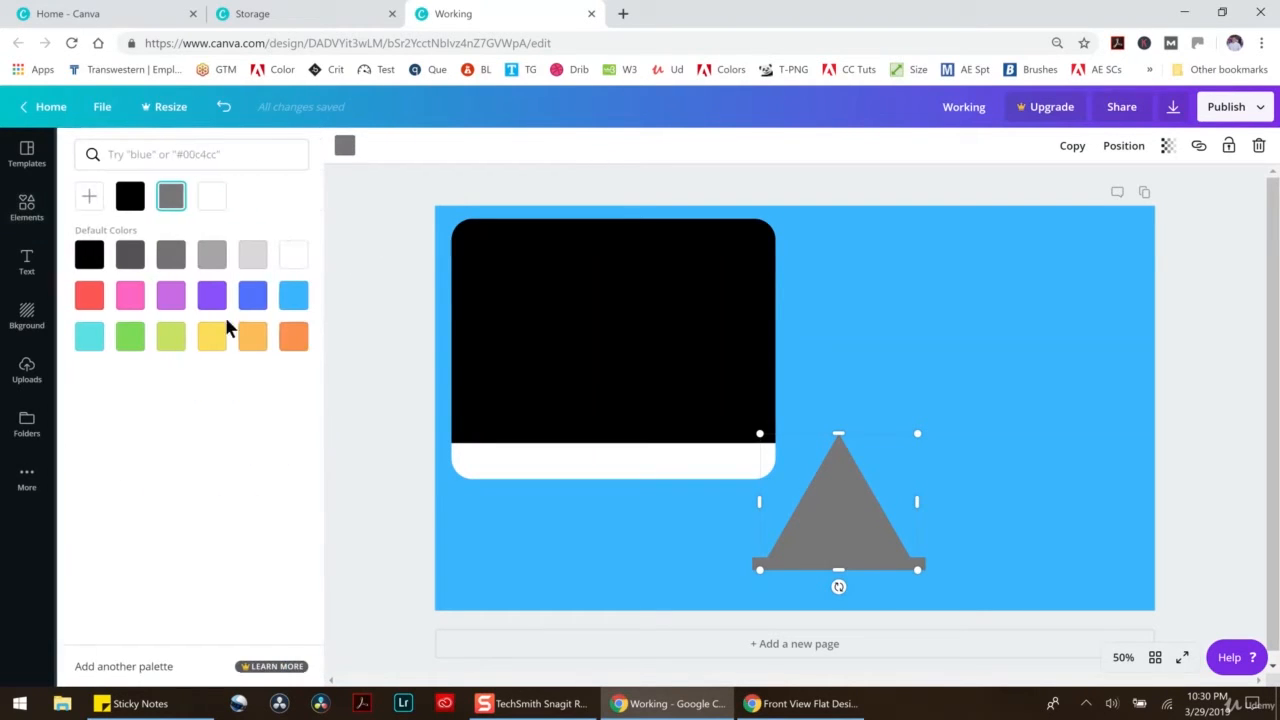
click(209, 256)
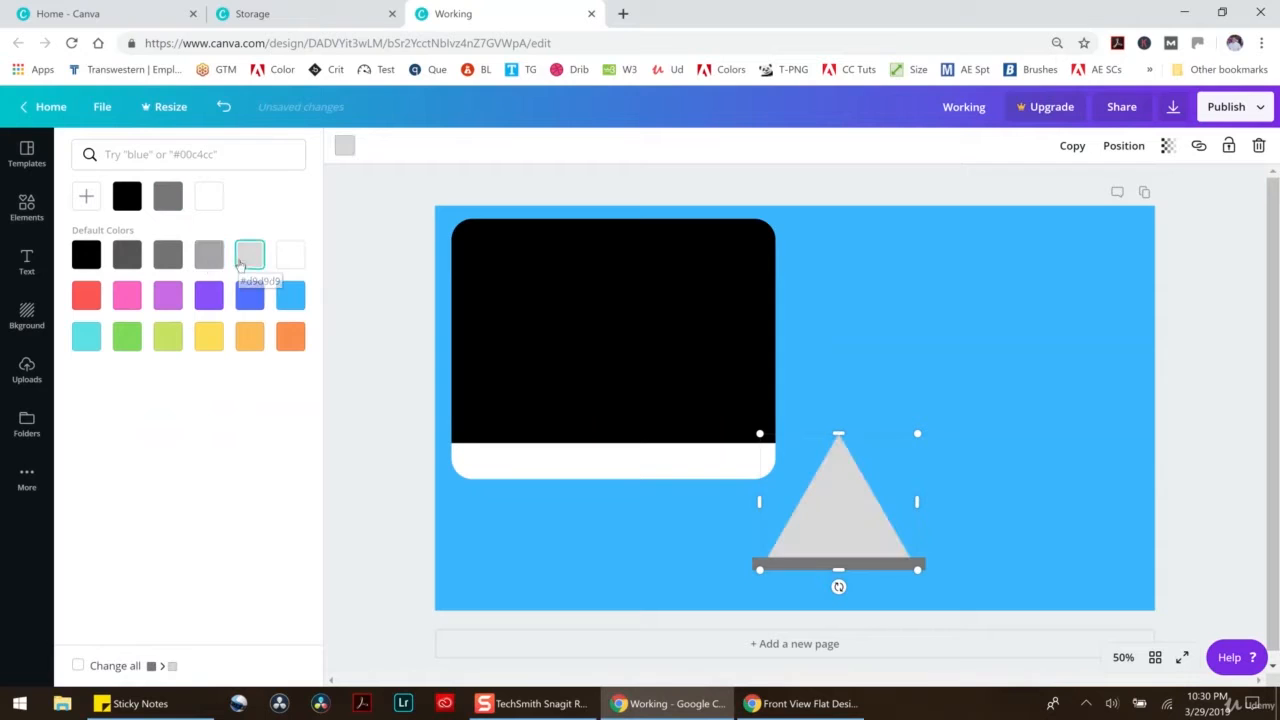
click(886, 568)
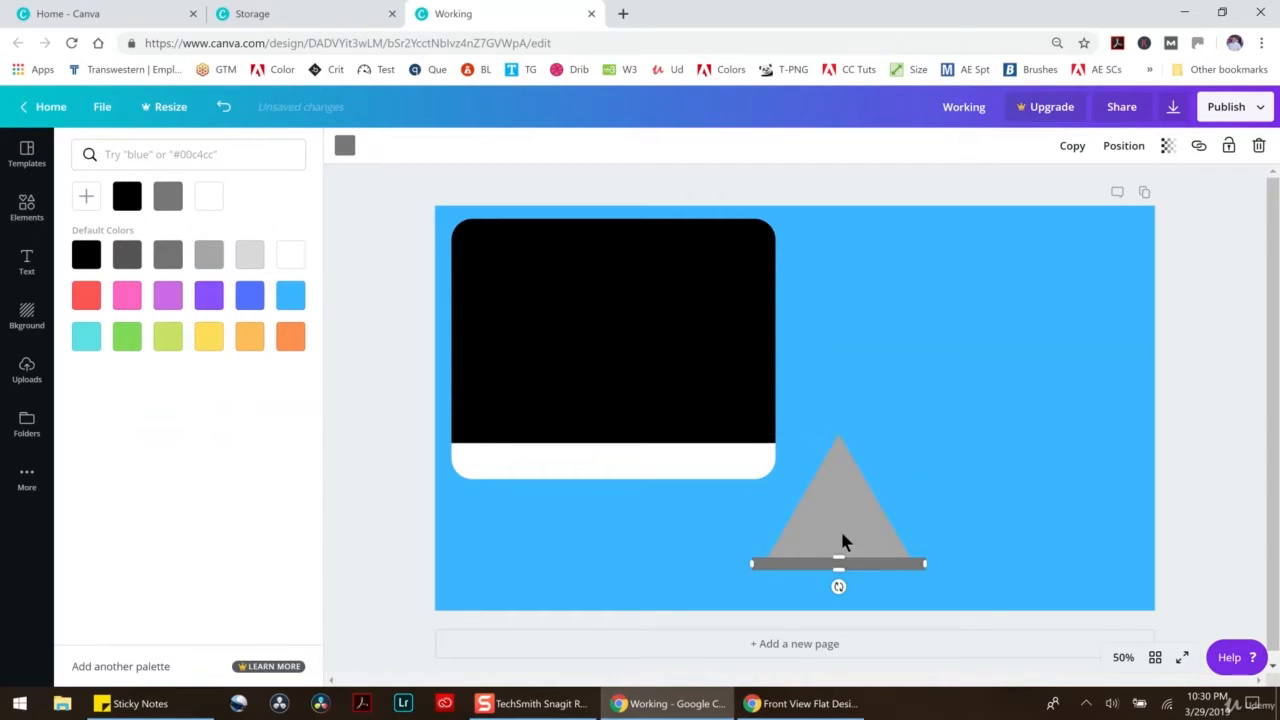
click(250, 254)
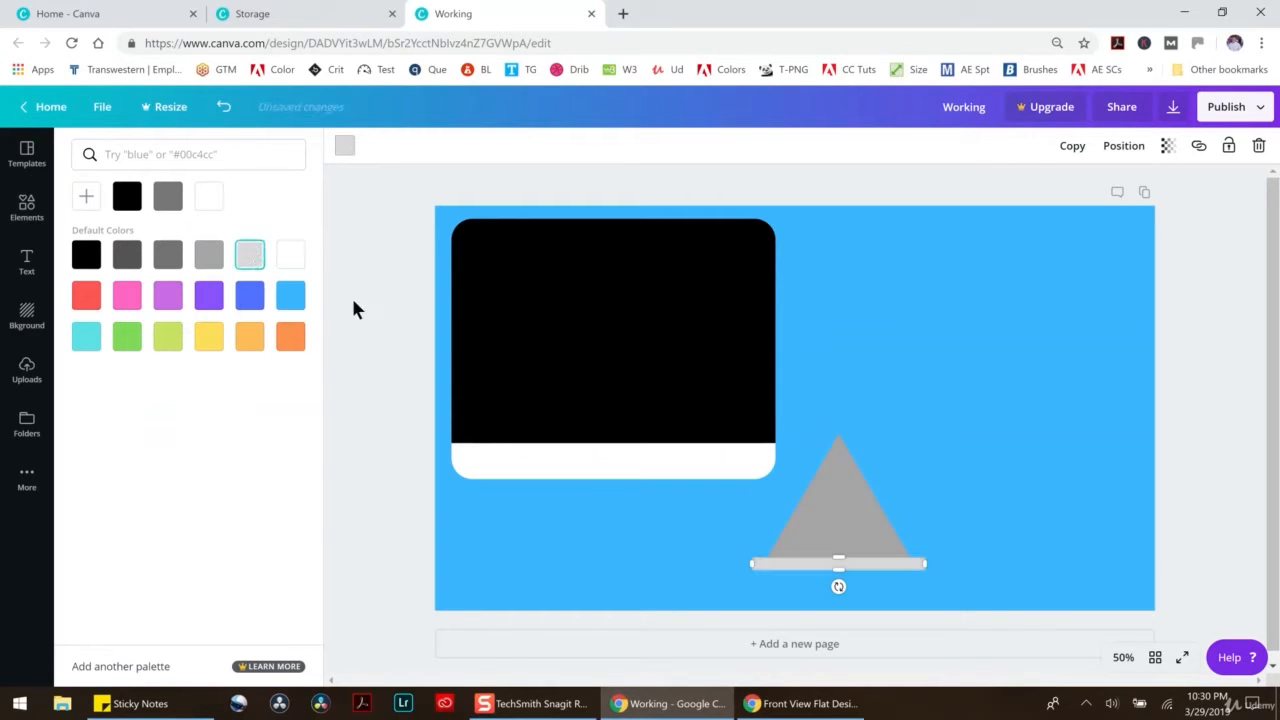
click(384, 440)
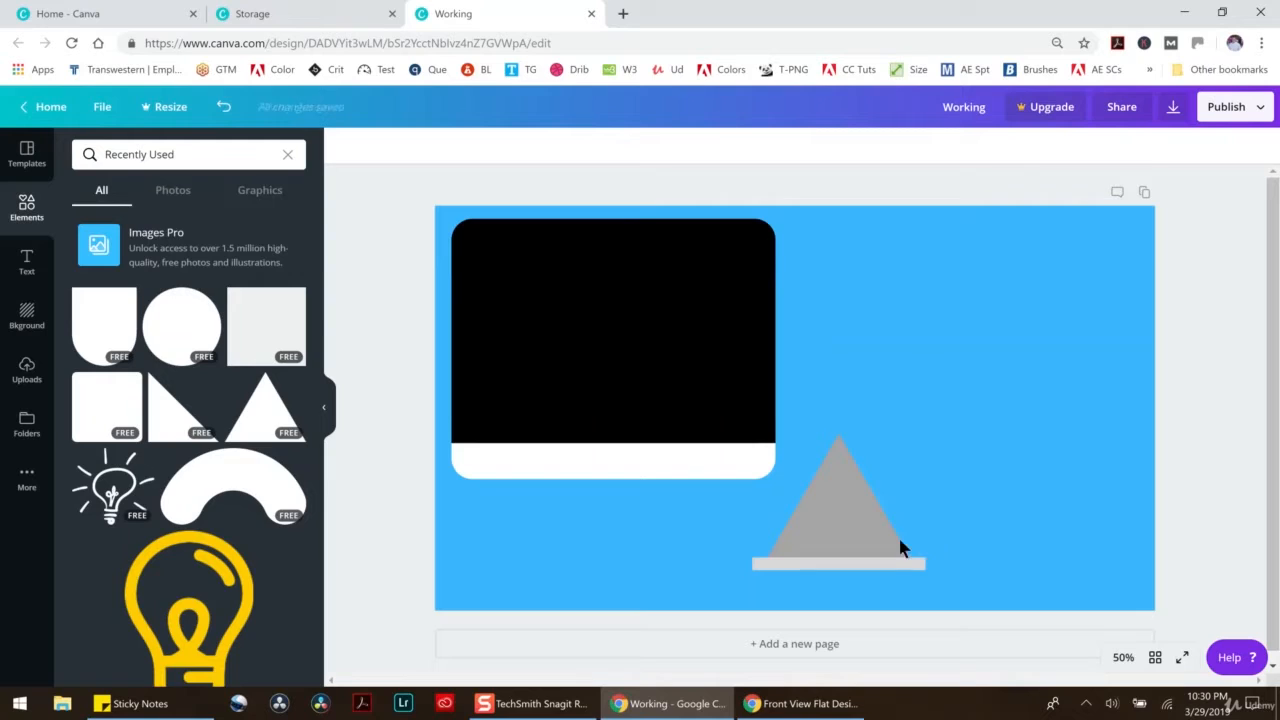
click(836, 510)
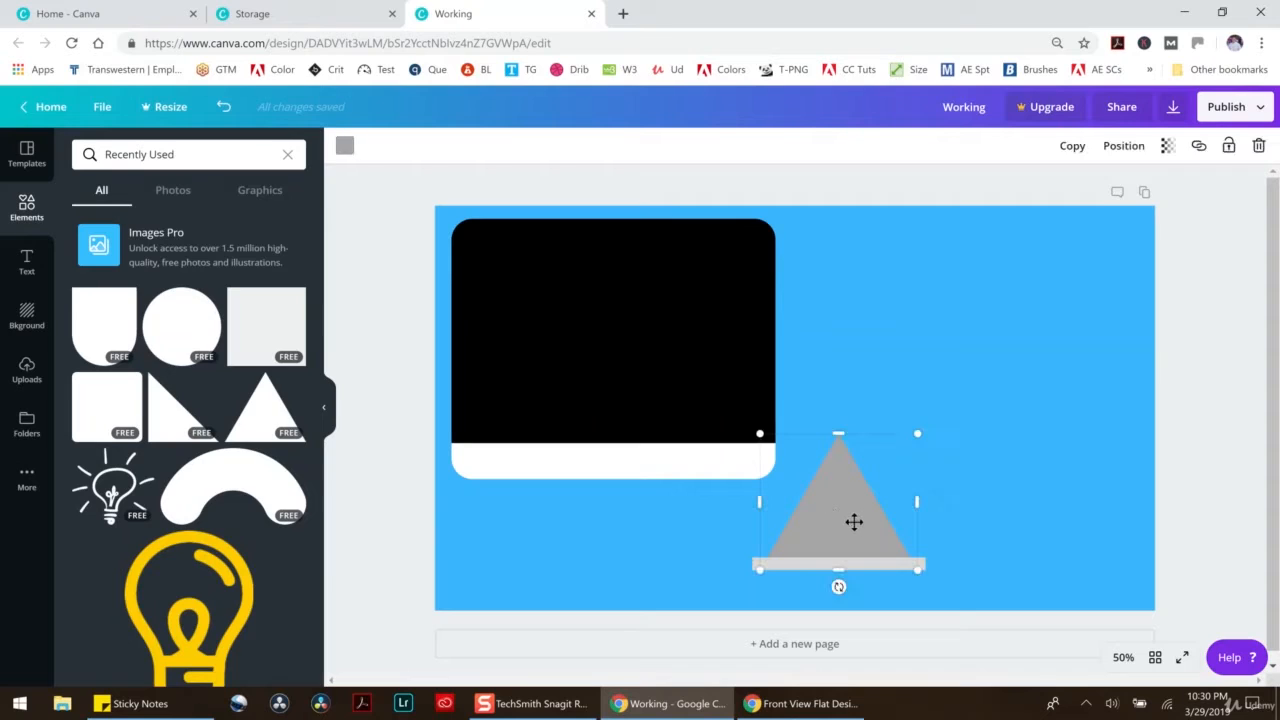
key(ctrl+v)
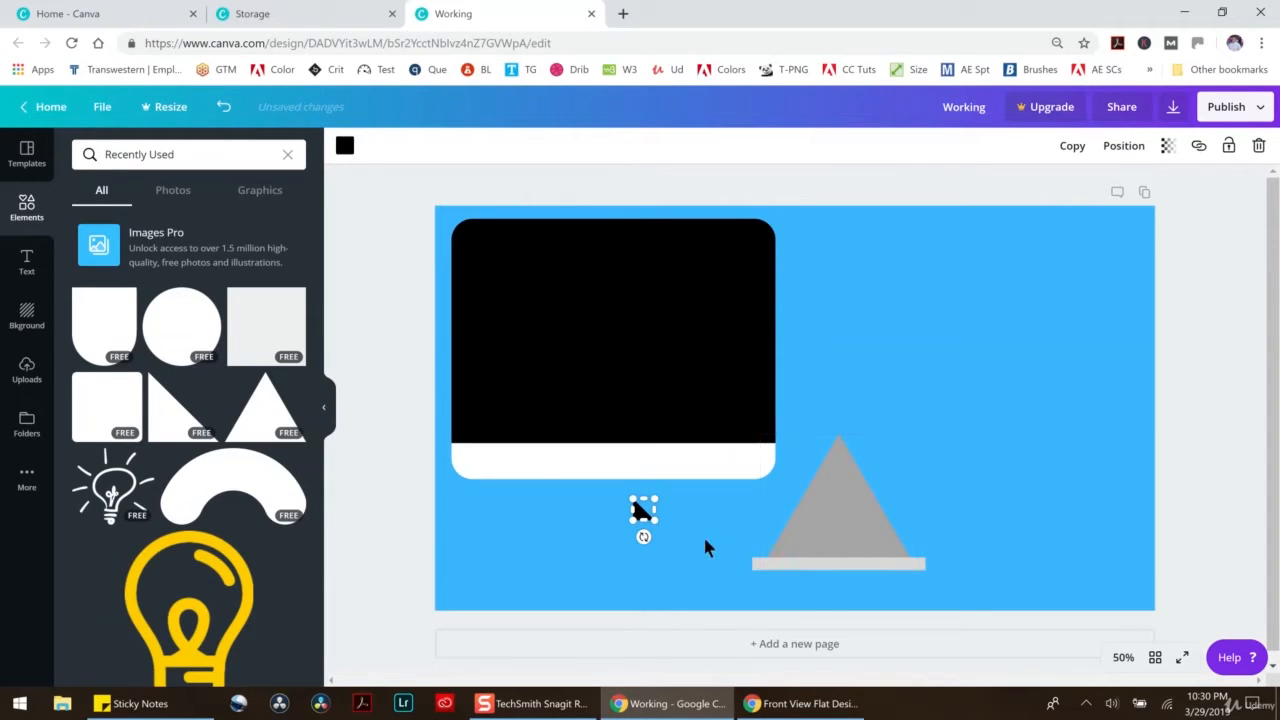
click(224, 106)
click(823, 503)
key(ctrl+v)
click(224, 106)
Duplicate the gray stand triangle, shrink the copy and place it over the upper part of the original
click(876, 503)
key(ctrl+c)
key(ctrl+v)
drag(857, 513, 853, 516)
drag(918, 572, 854, 516)
drag(785, 481, 830, 490)
drag(831, 490, 832, 491)
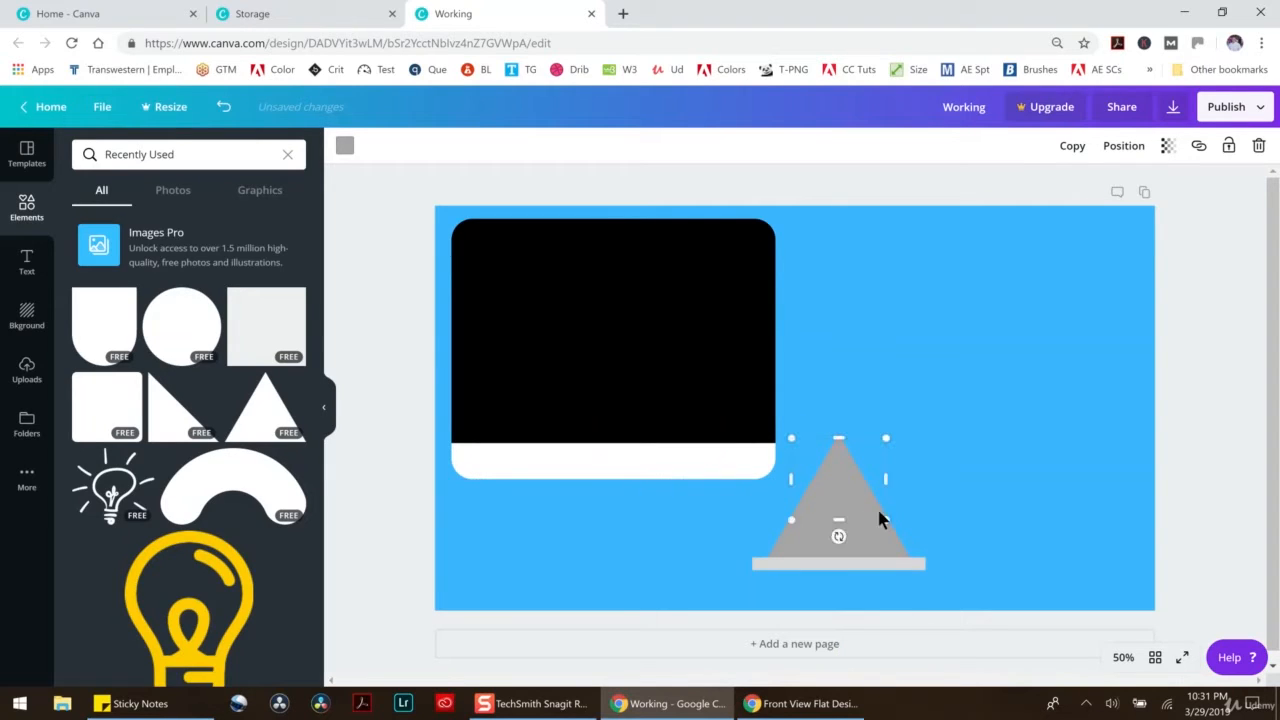
Color the smaller triangle darker gray and move it up until its peak meets the larger triangle's peak
click(344, 147)
click(168, 256)
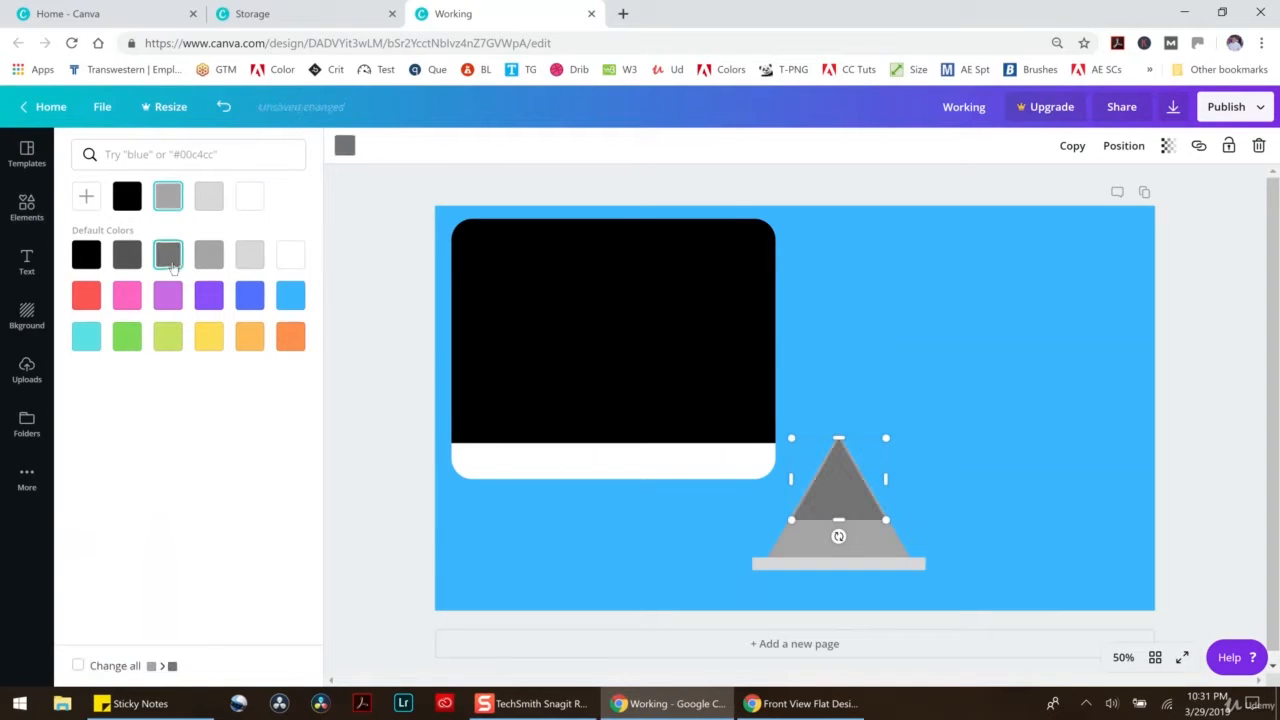
drag(836, 486, 837, 481)
Set the smaller dark gray triangle's transparency to 70
click(1166, 146)
drag(1134, 186, 1102, 194)
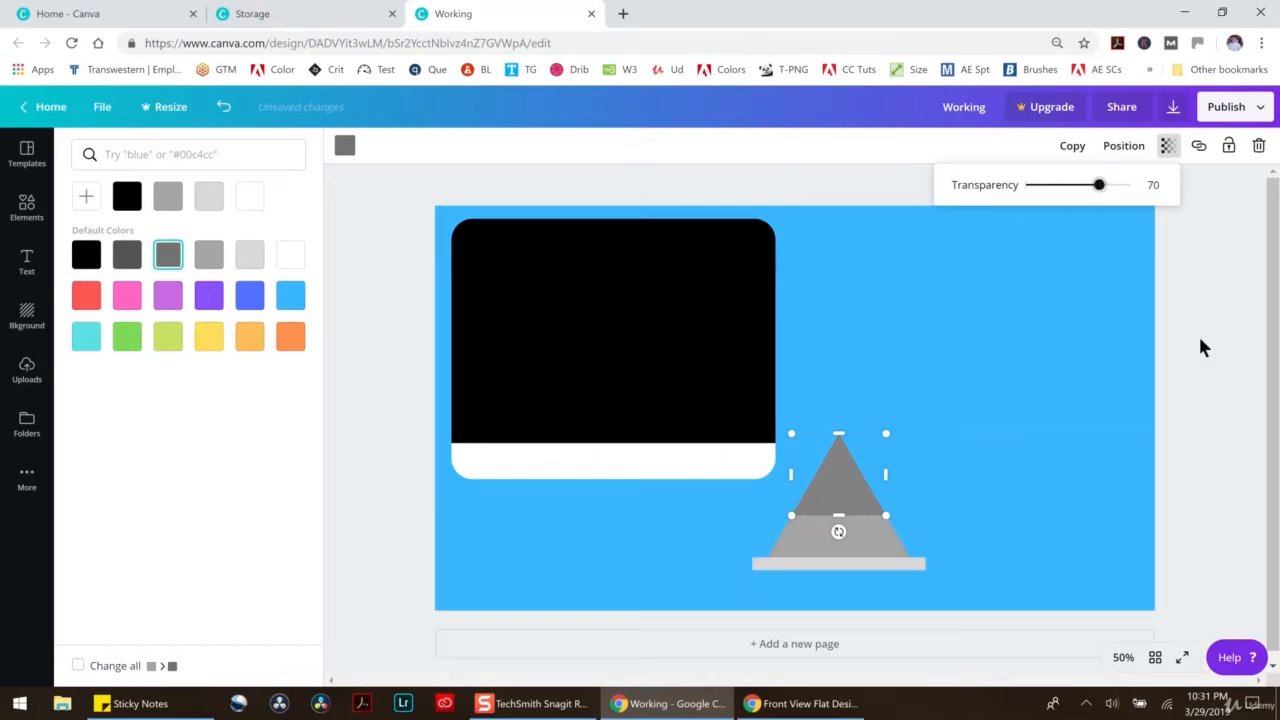
click(1200, 340)
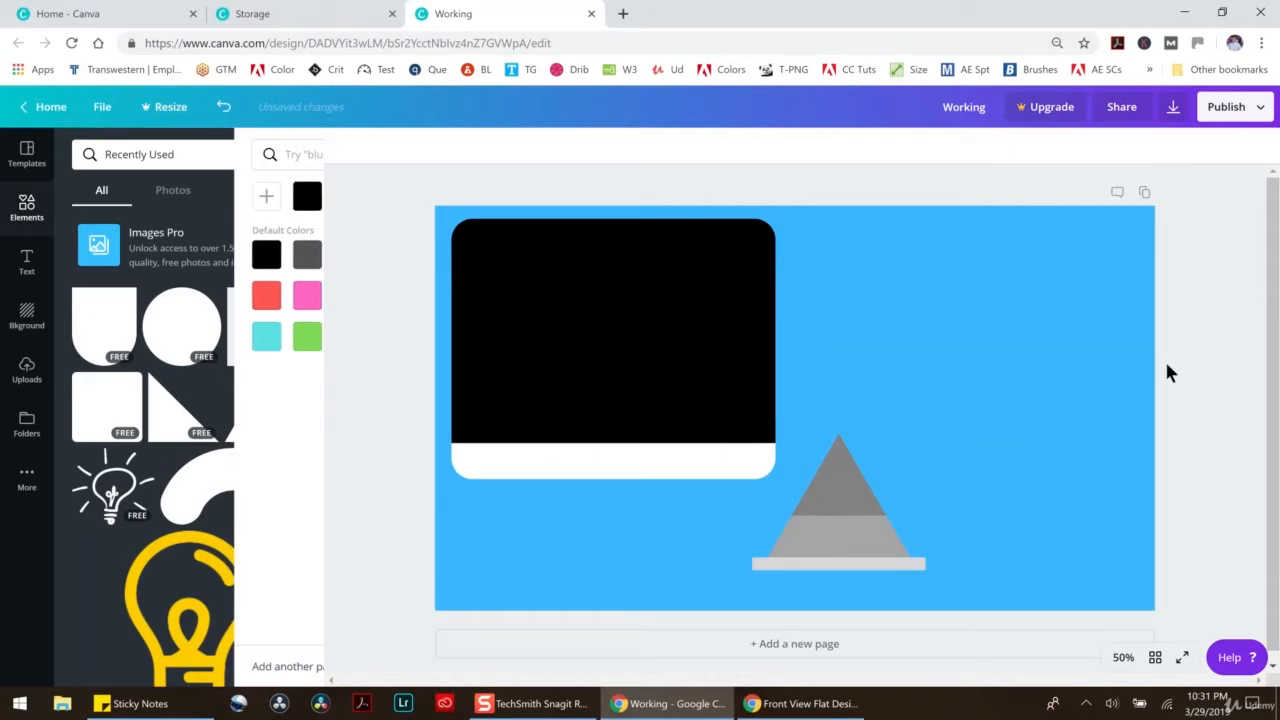
Set the smaller dark gray triangle's transparency to 50
click(860, 487)
click(1167, 146)
drag(1097, 186, 1077, 188)
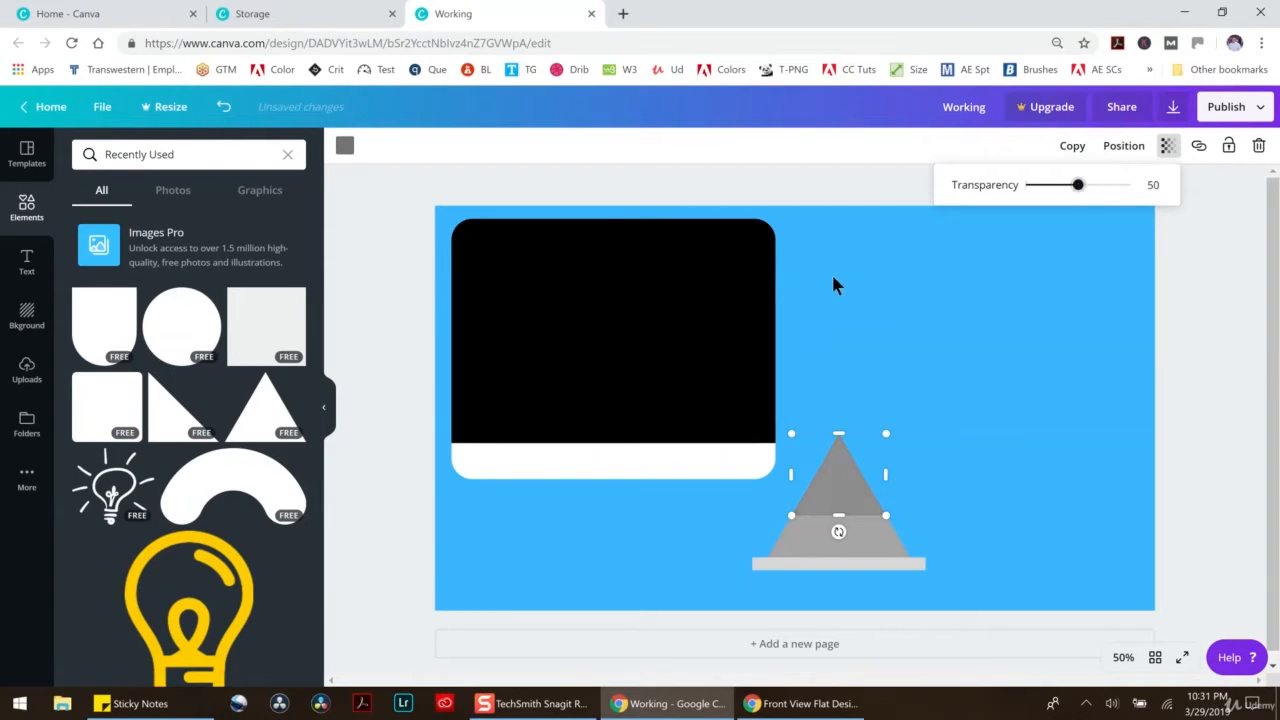
click(1212, 484)
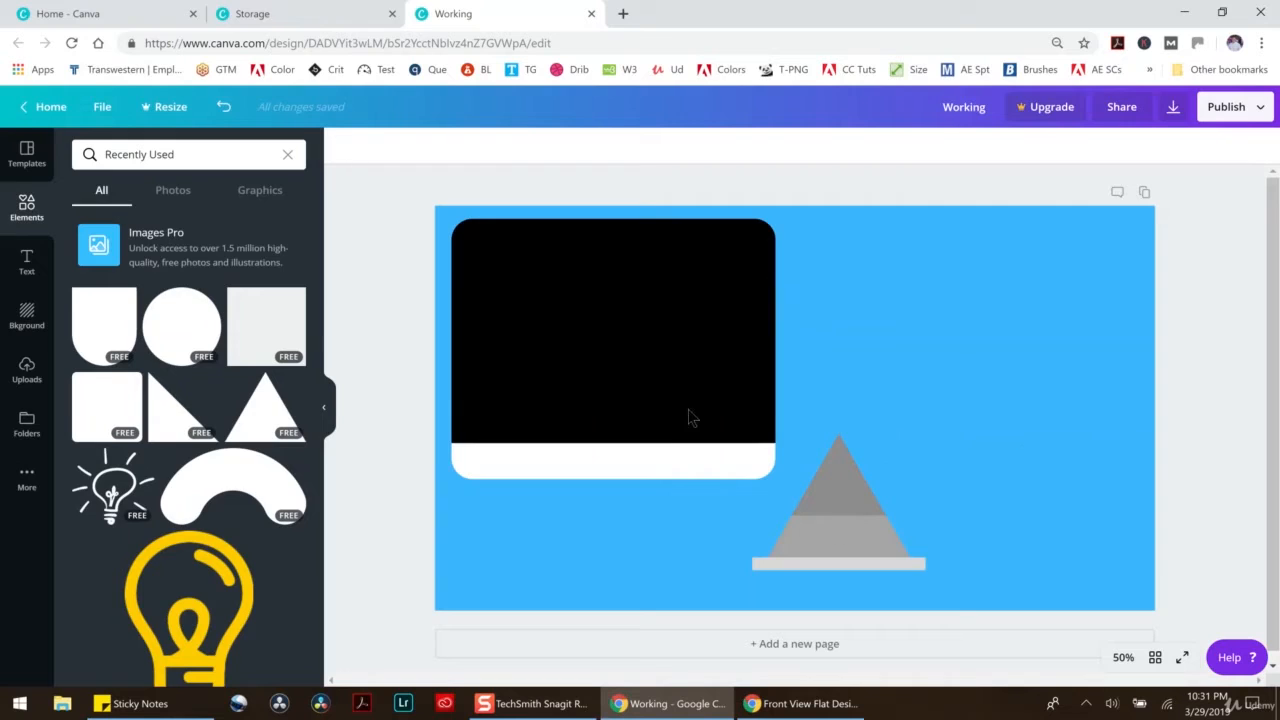
Group the stand's triangles and base bar, and move the group to the page's horizontal center
drag(919, 620, 833, 436)
click(1048, 146)
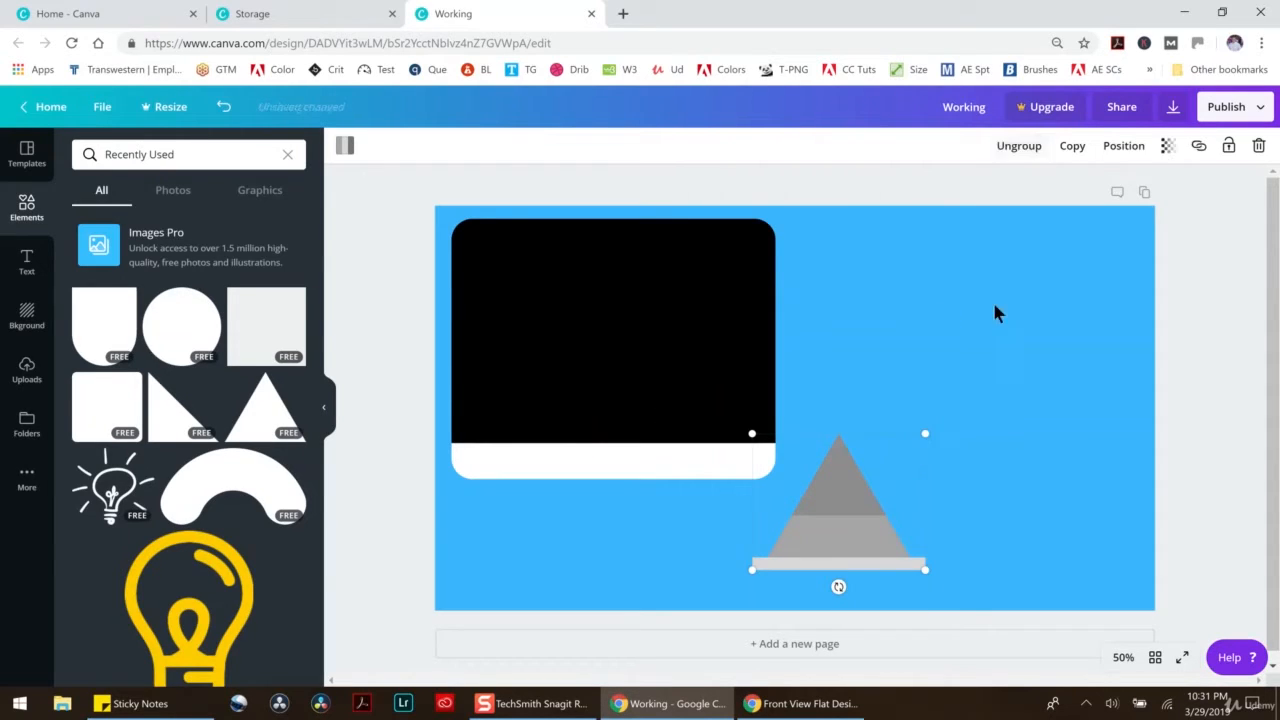
drag(841, 493, 791, 497)
Move the monitor group to the page's horizontal center above the stand and bring it in front of the stand
drag(523, 314, 702, 327)
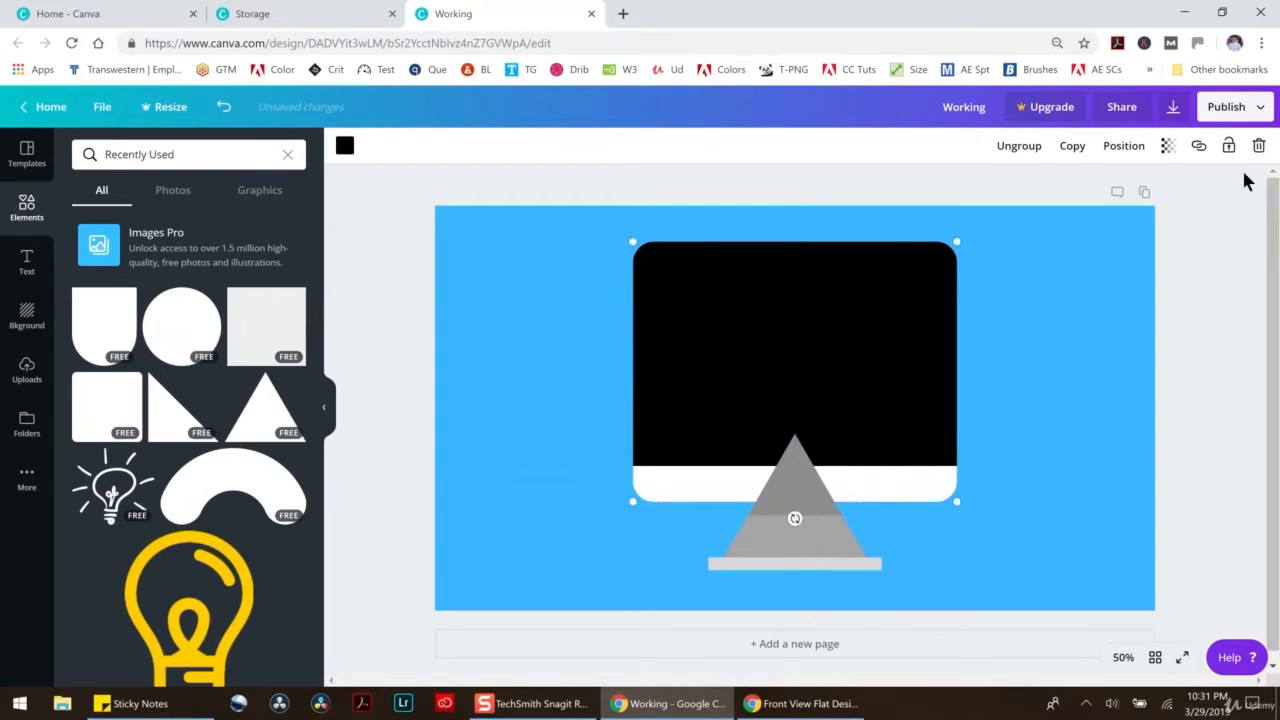
click(1124, 146)
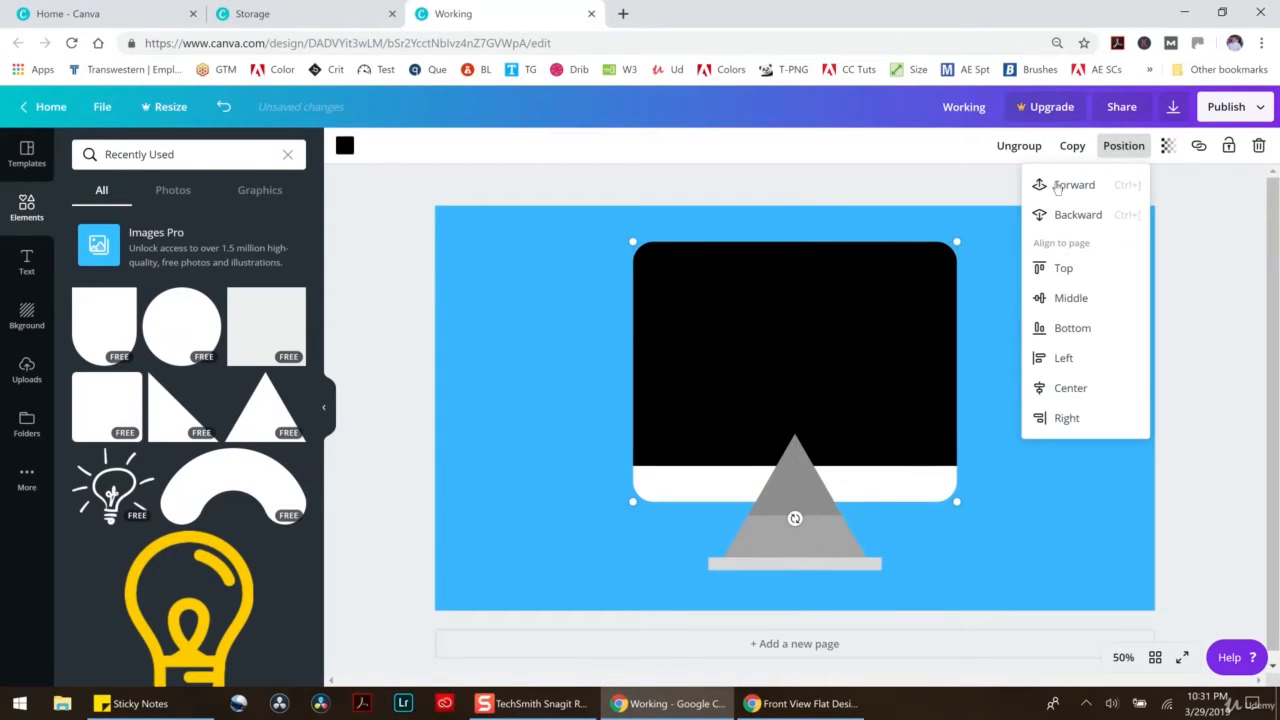
click(1207, 372)
Ungroup both the stand and the monitor into their separate shapes
click(814, 533)
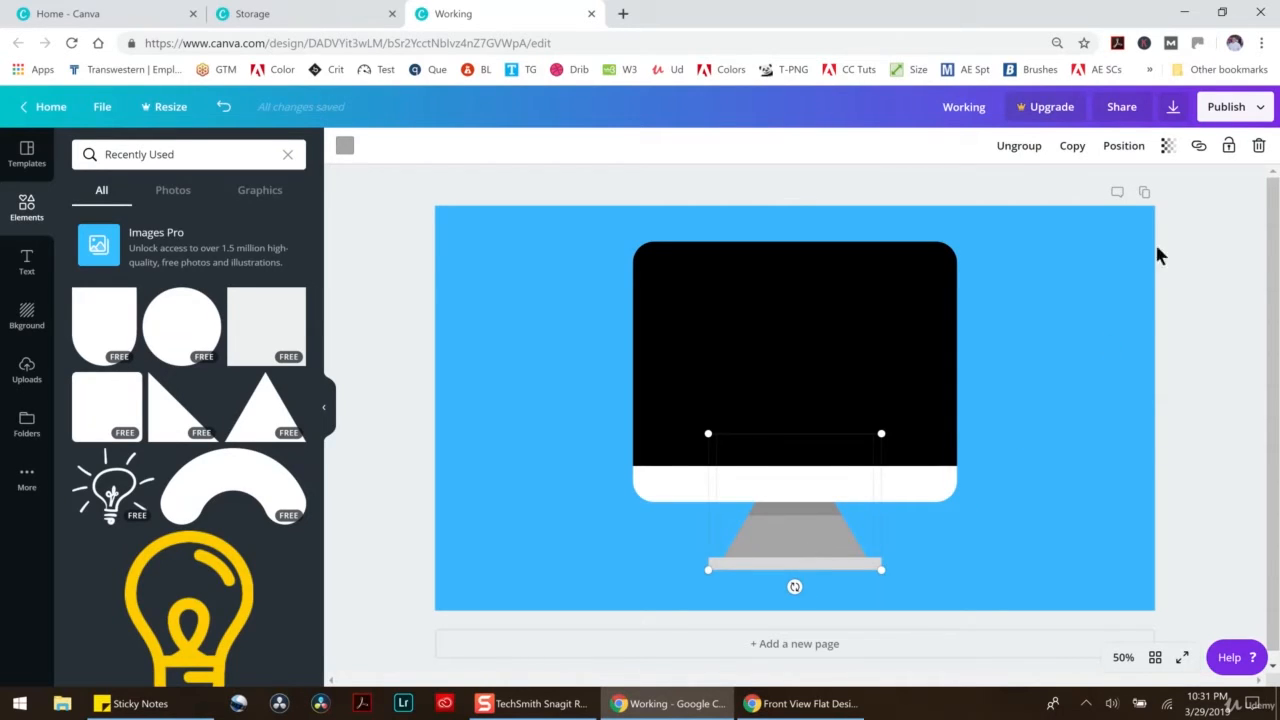
click(1019, 146)
click(923, 331)
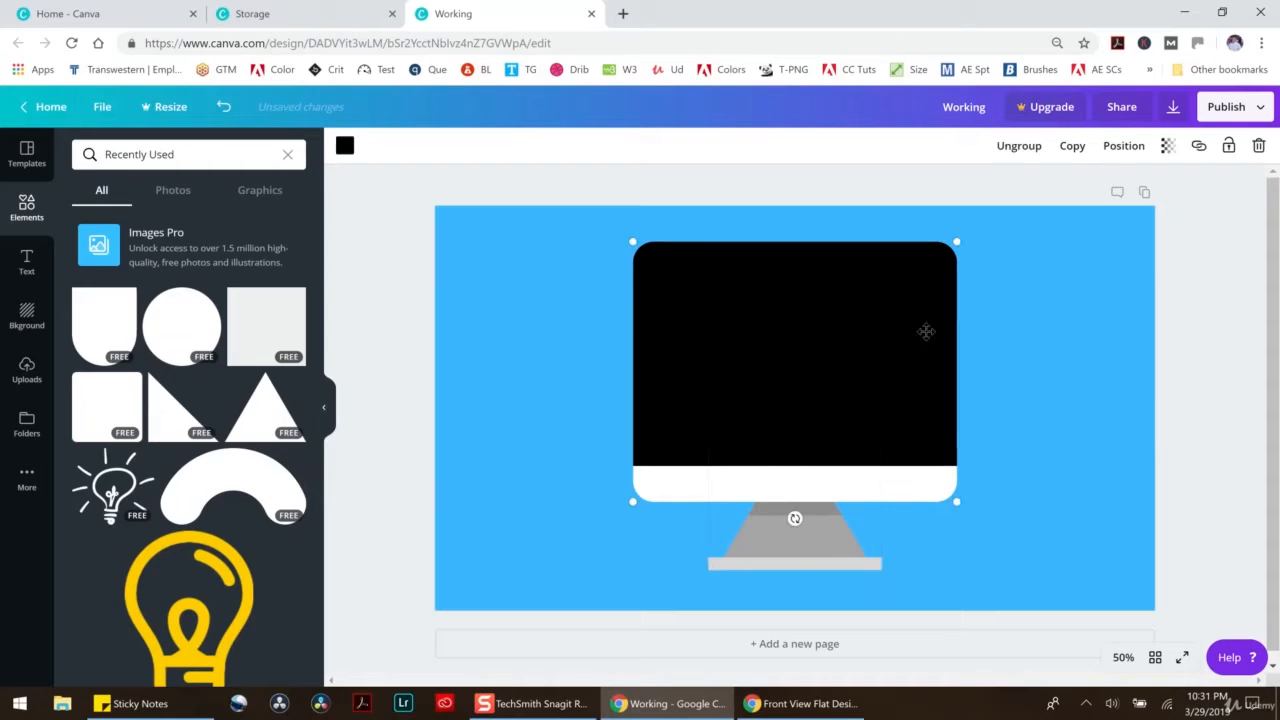
click(1019, 146)
click(1212, 372)
Shorten and narrow the large stand triangle with the small one moved aside, and fit a narrower base bar against its bottom
click(790, 552)
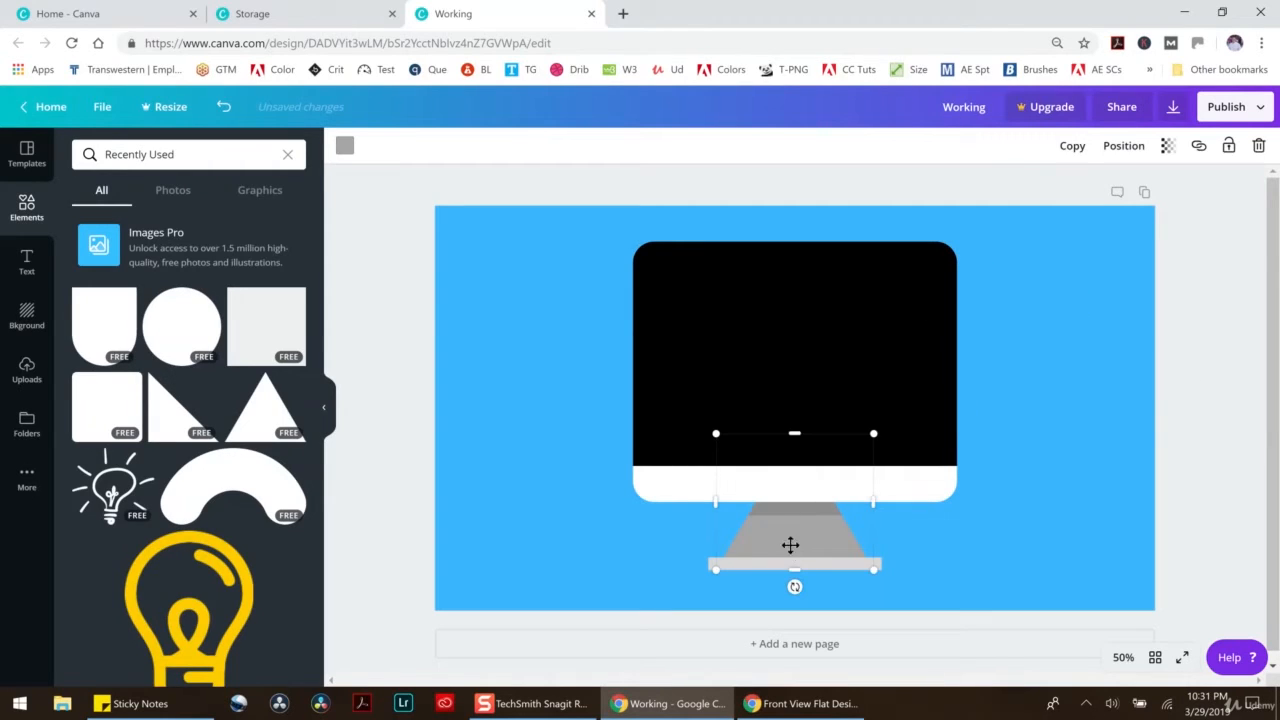
drag(792, 570, 796, 543)
click(794, 510)
drag(794, 514, 1094, 528)
click(868, 521)
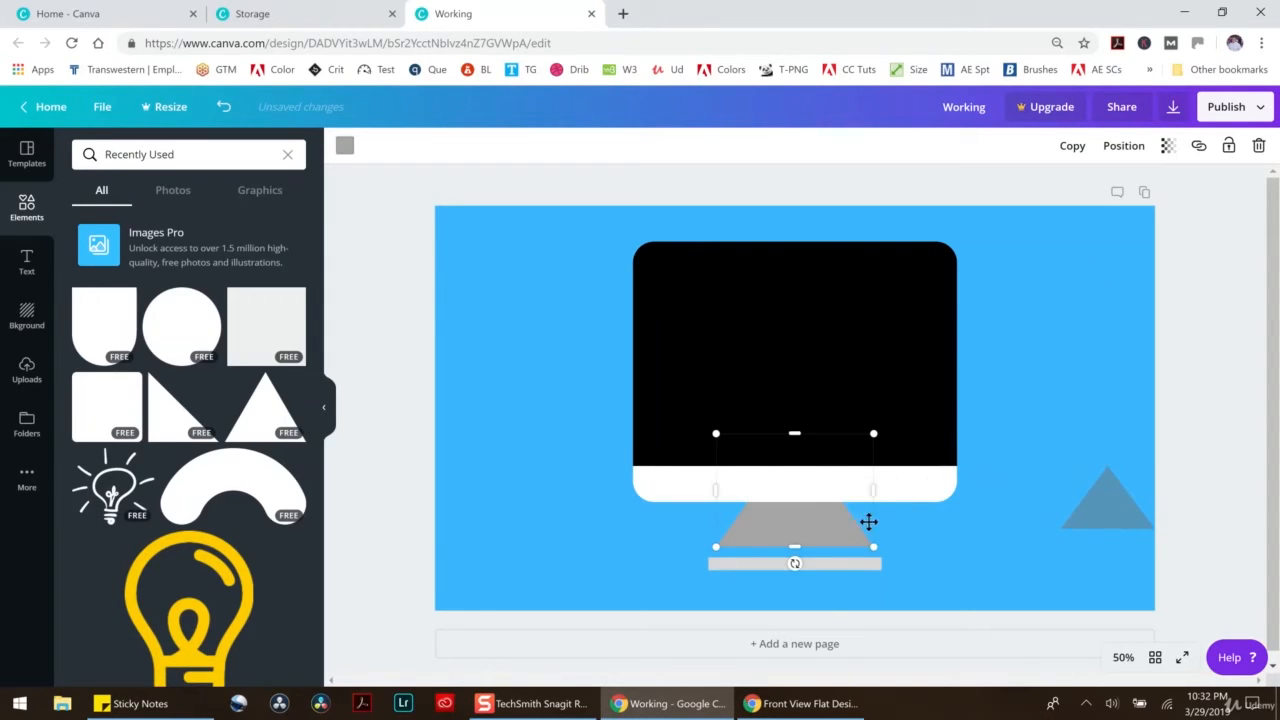
drag(874, 491, 797, 522)
drag(810, 566, 827, 543)
Move the small dark triangle back onto the stand's neck, and delete it
drag(1077, 512, 795, 508)
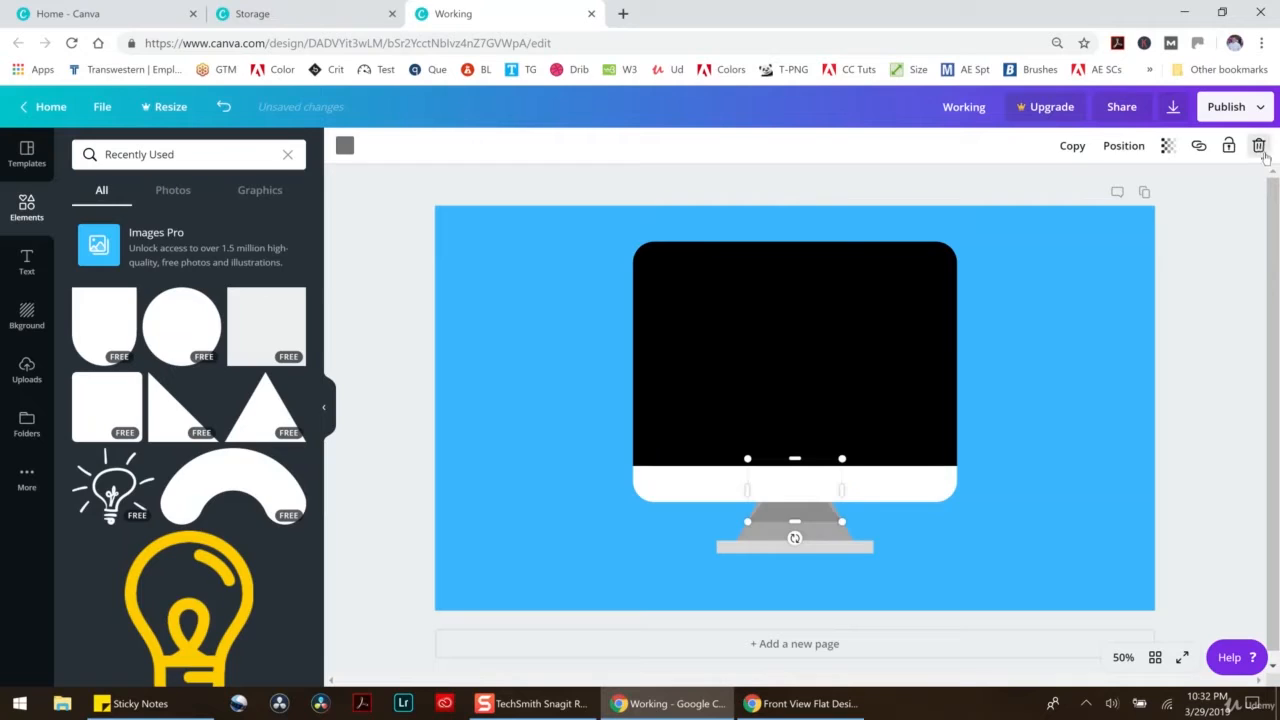
click(1259, 146)
Duplicate the gray stand triangle, align the copy exactly over the original and color it dark gray
click(789, 532)
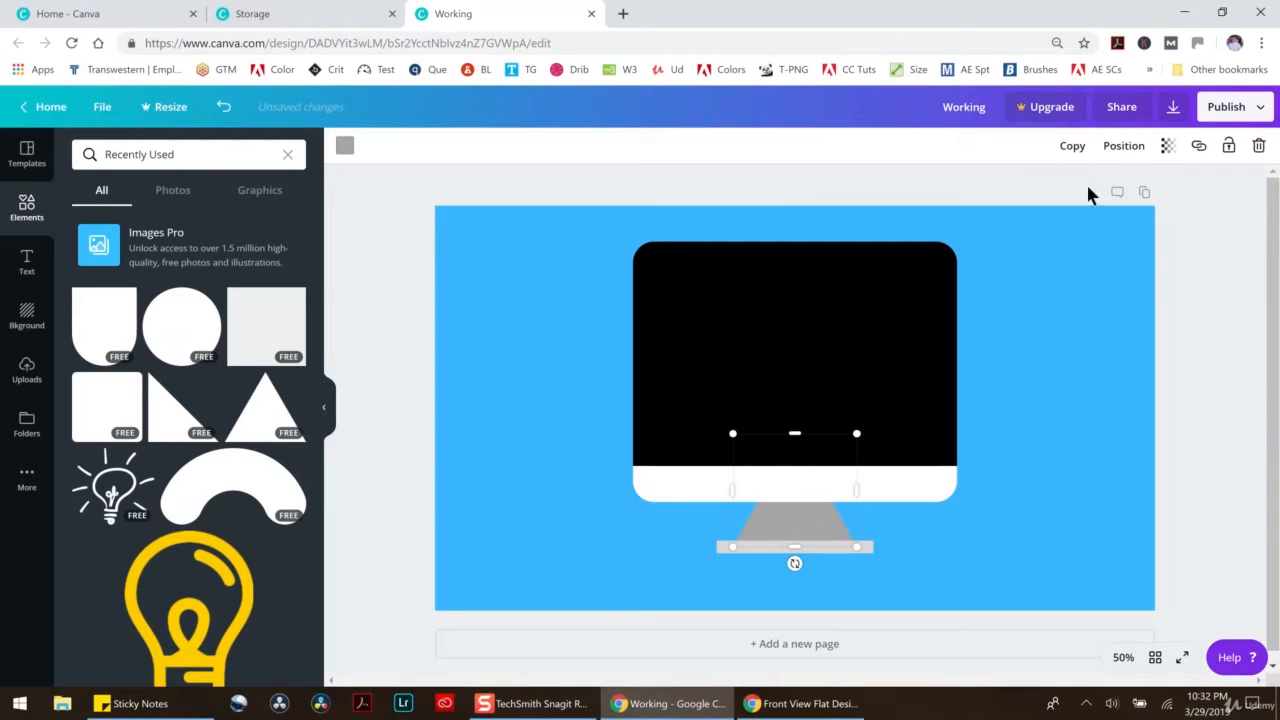
click(1066, 146)
drag(807, 540, 795, 529)
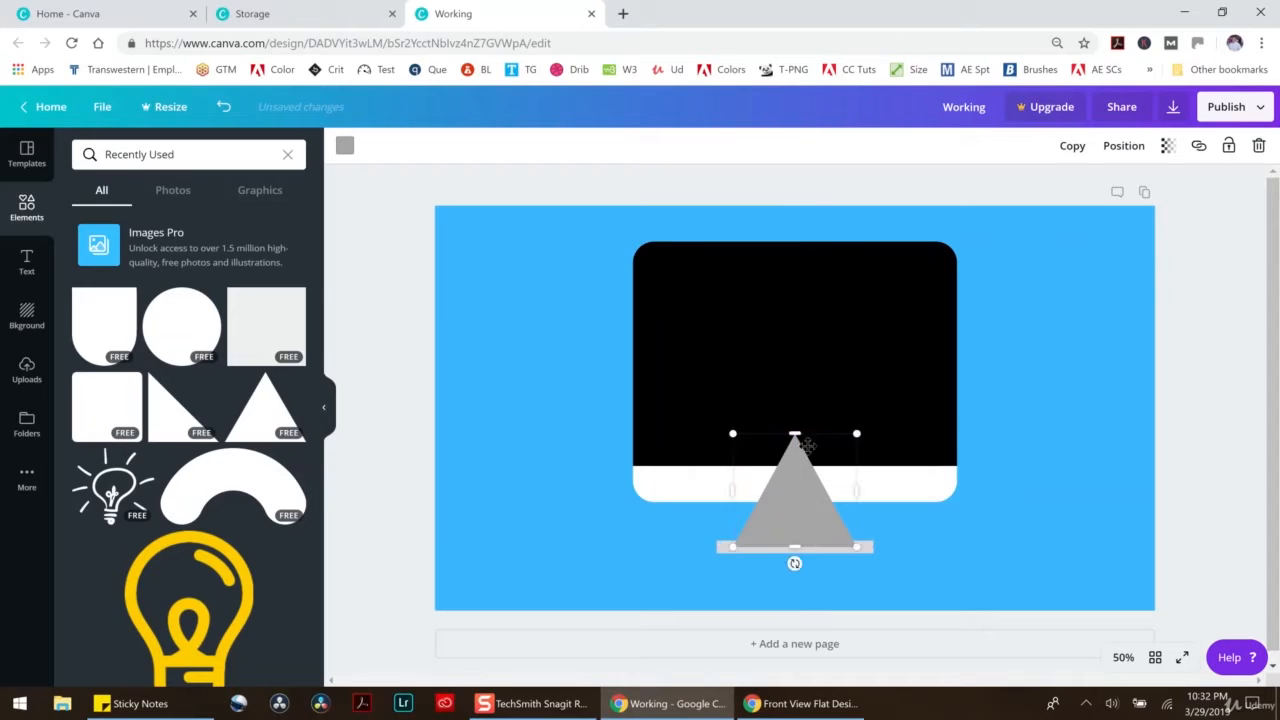
click(344, 146)
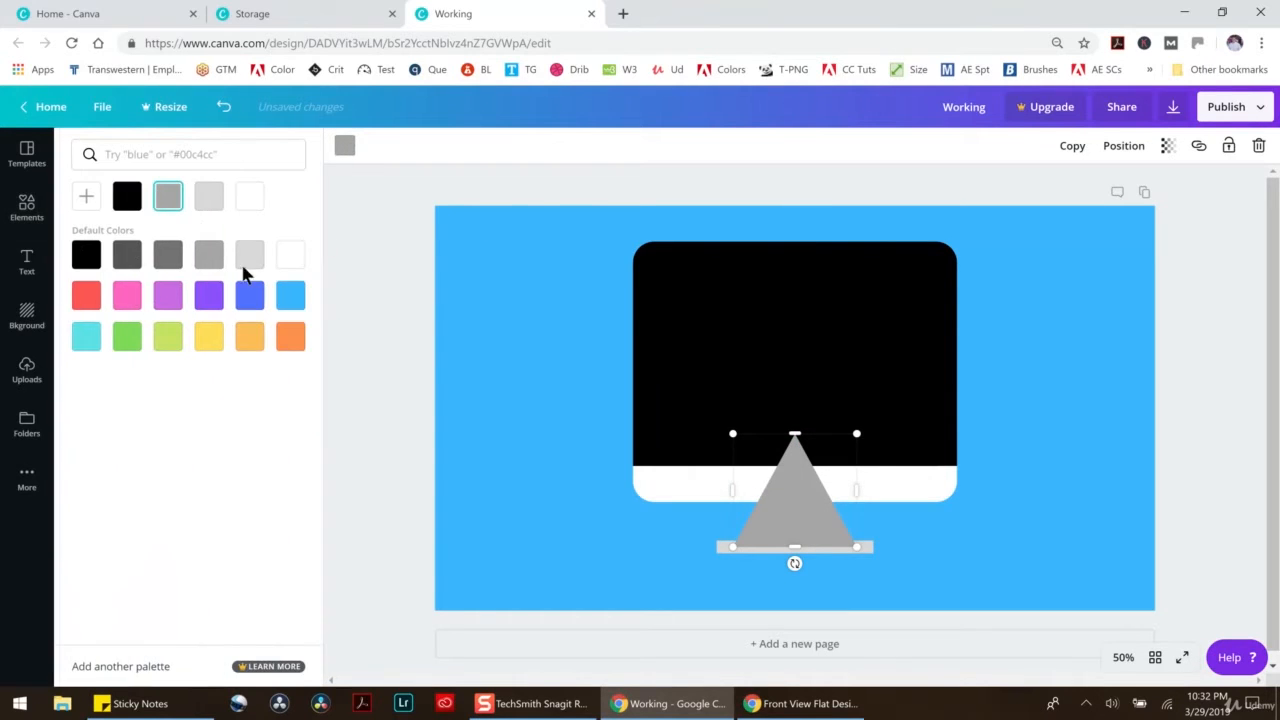
click(127, 254)
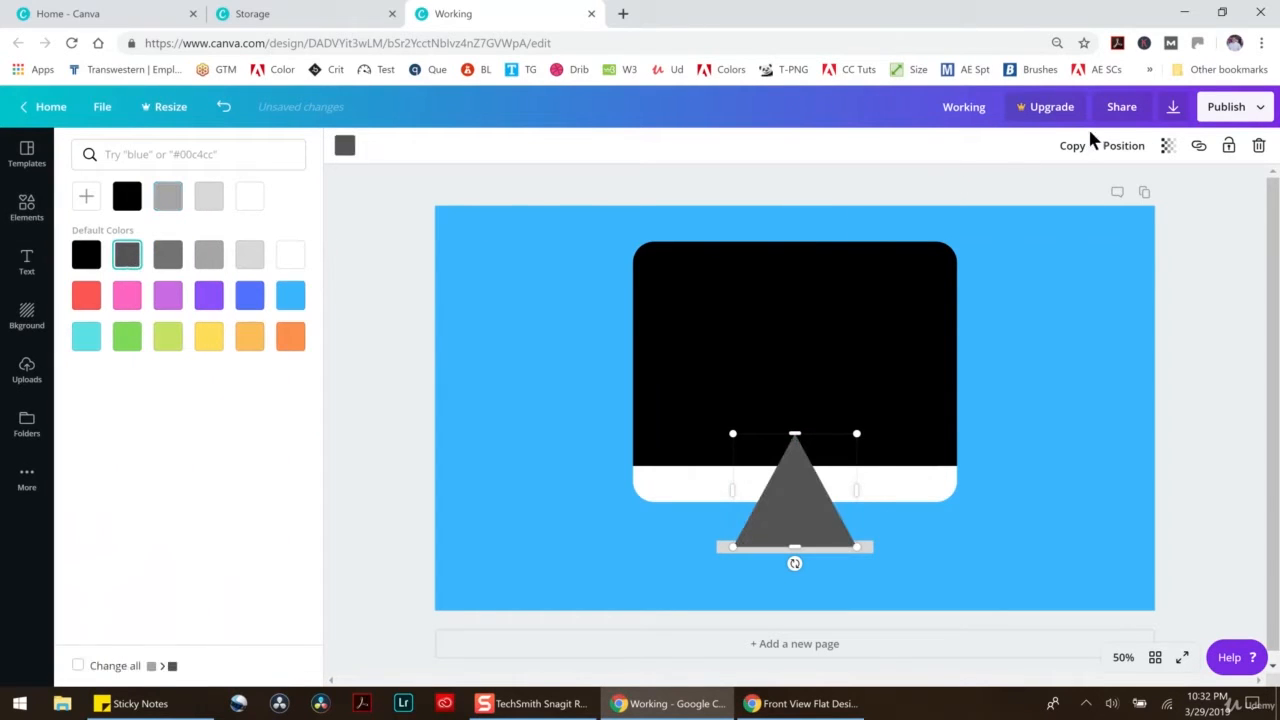
Send the dark gray triangle backward until it sits behind the monitor's black screen and white strip
click(1124, 146)
click(1068, 215)
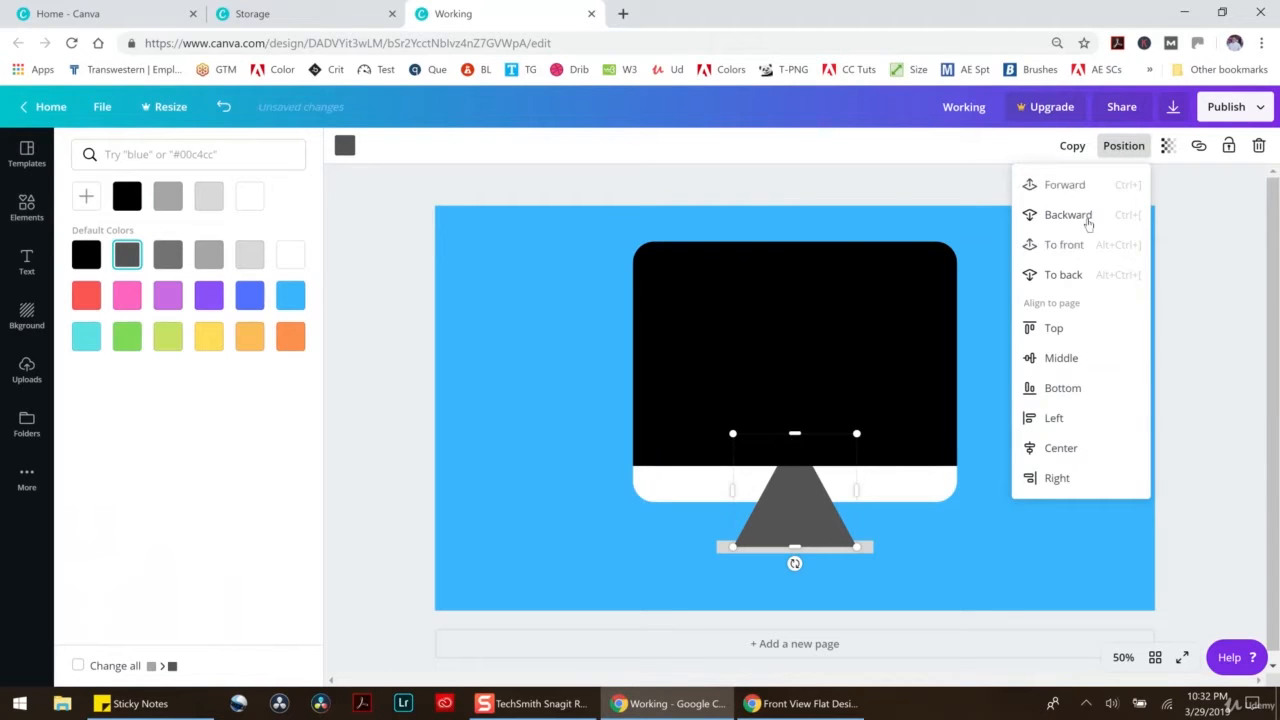
click(1088, 220)
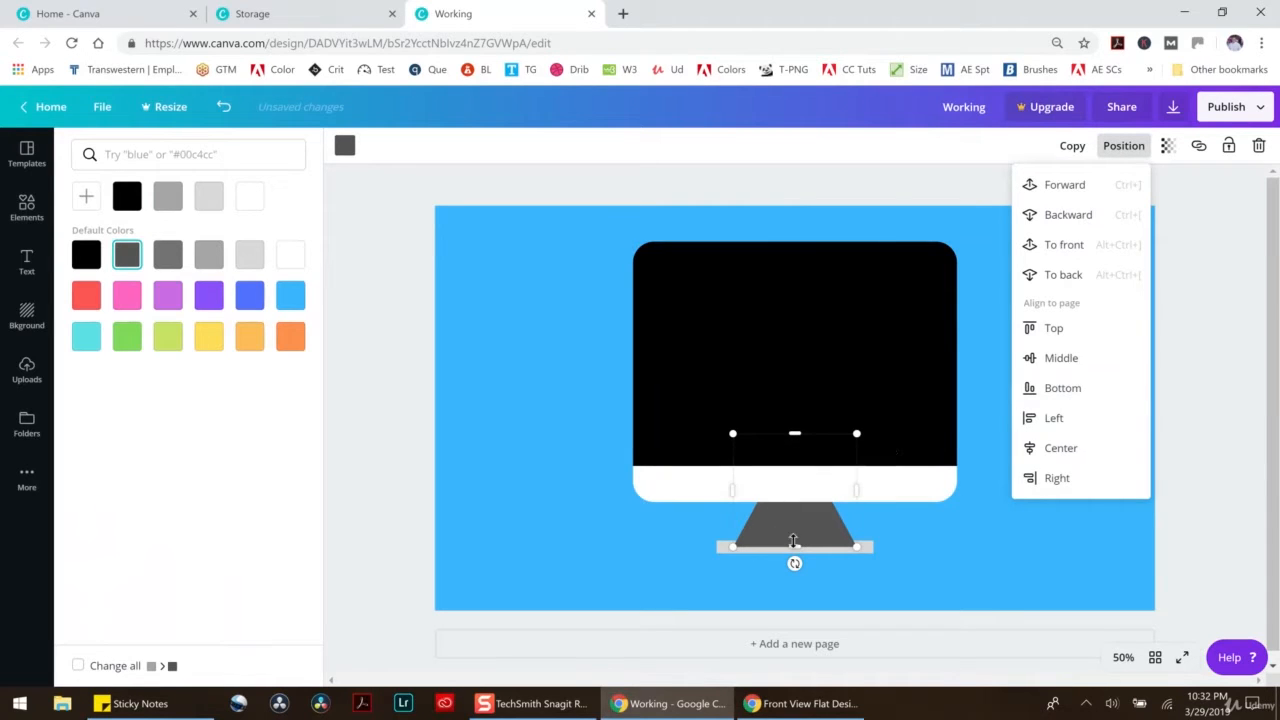
Shrink the dark gray triangle proportionally so it shades only the stand's upper part beneath the monitor
mouse_move(793, 544)
mouse_down()
mouse_move(793, 514)
mouse_move(793, 552)
mouse_up()
click(223, 106)
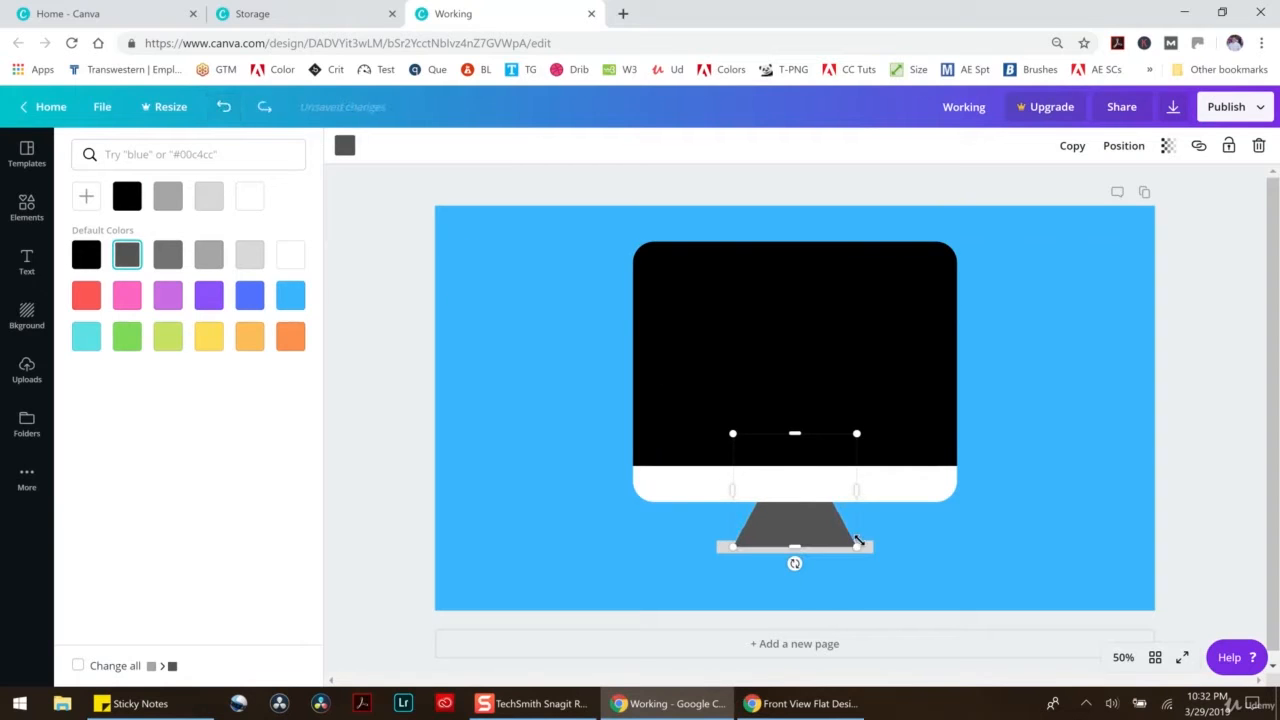
drag(857, 543, 805, 512)
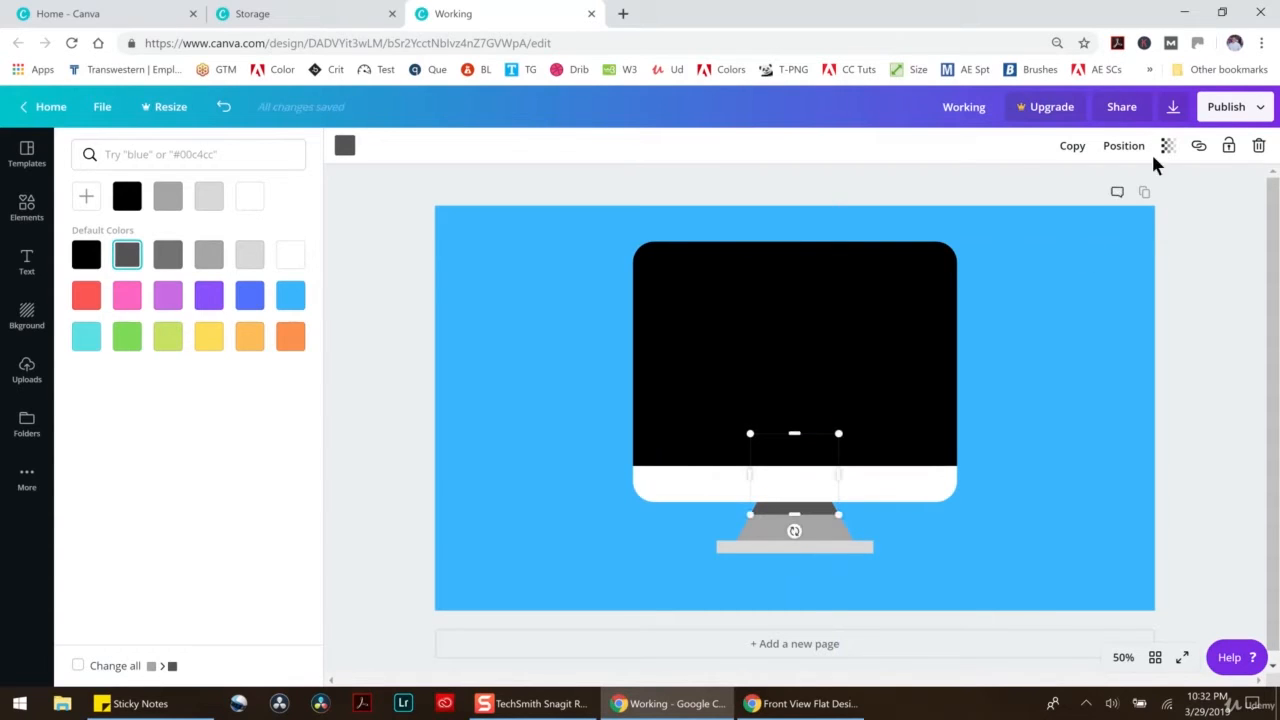
Set the dark gray shading triangle's transparency to 51
click(1168, 146)
drag(1129, 185, 1080, 195)
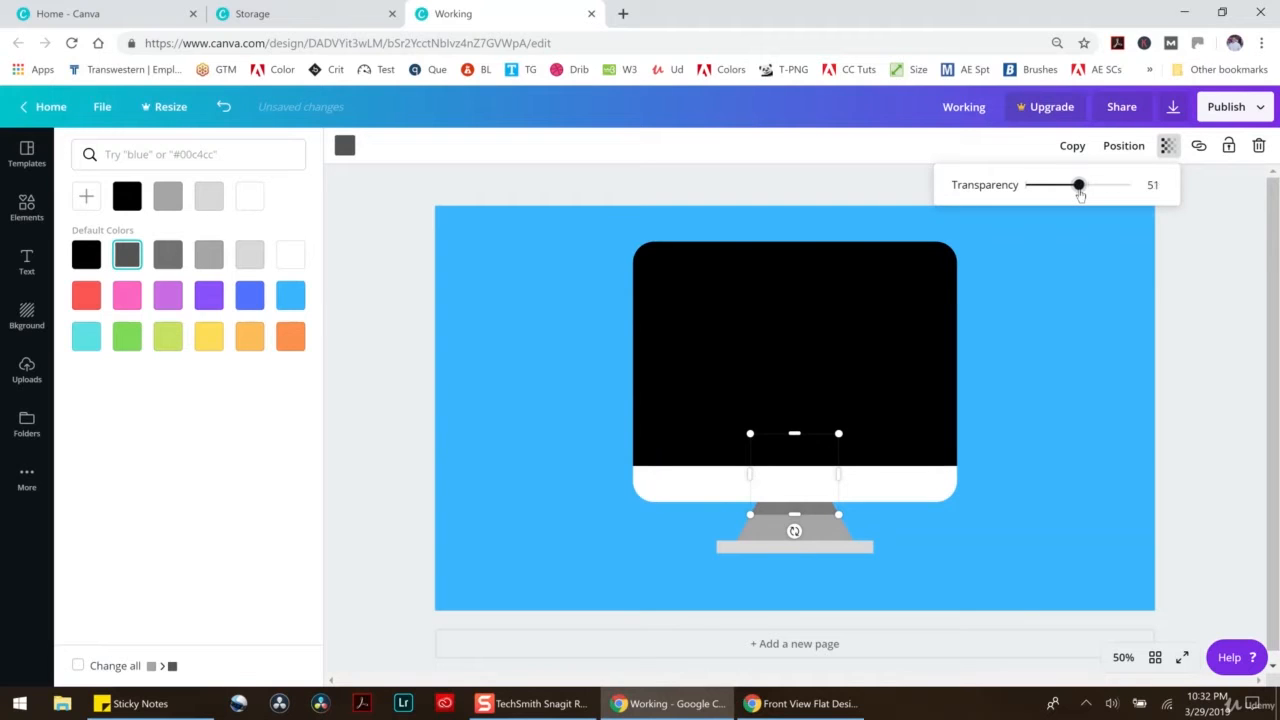
click(1182, 322)
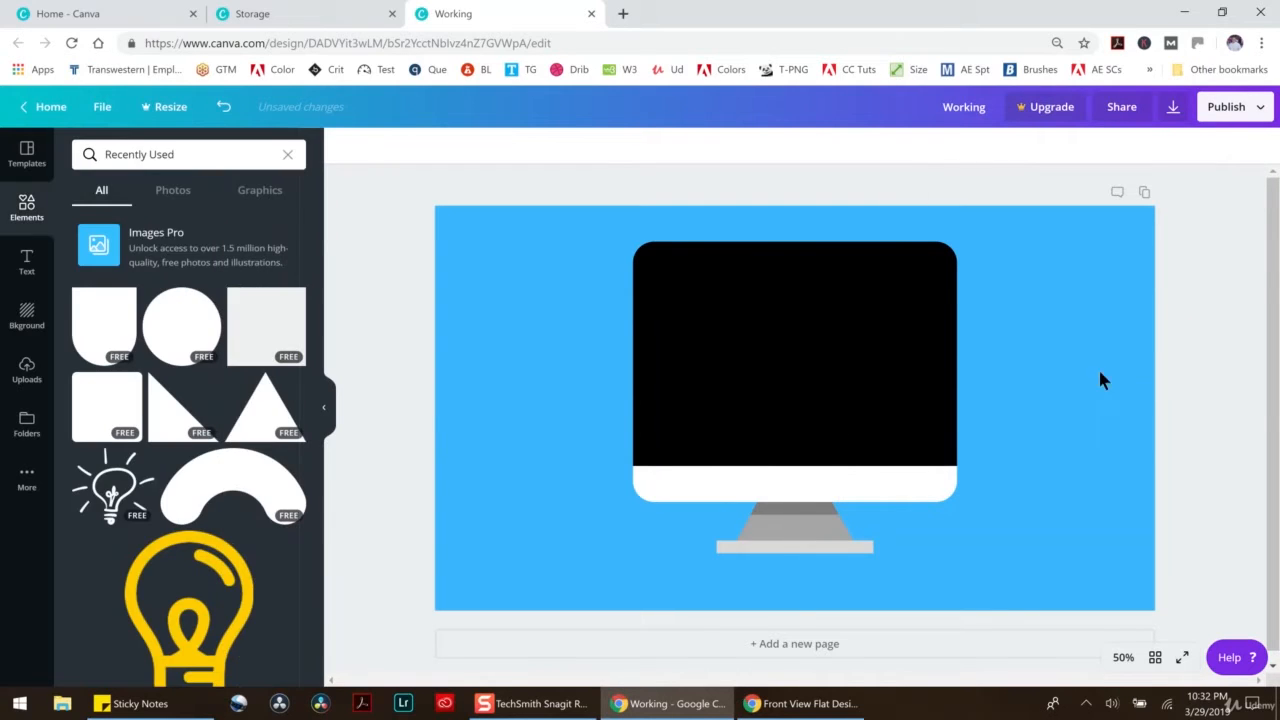
Group all the monitor and stand shapes, move them down to the page's vertical middle, and ungroup them
drag(623, 187, 1053, 611)
click(1055, 147)
drag(886, 323, 834, 354)
click(1030, 148)
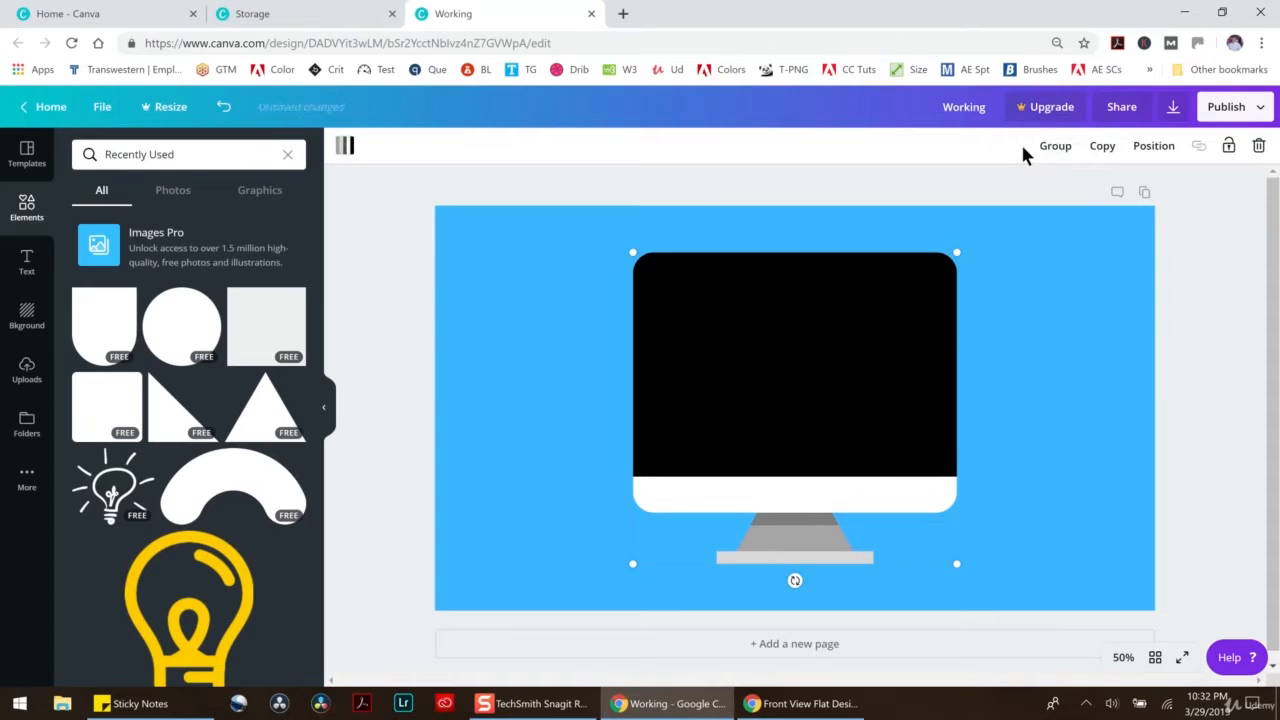
click(1203, 289)
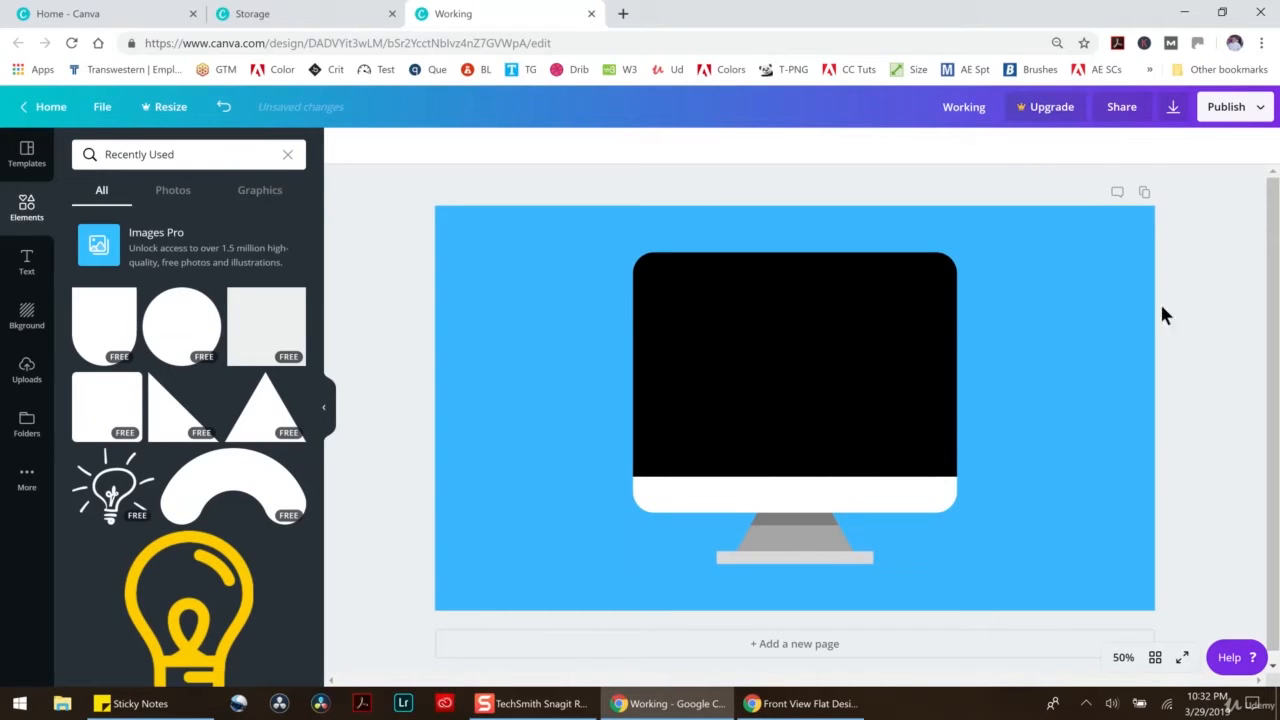
Add a square and resize it into a rectangle centered inside the black screen, leaving an even black border
click(251, 342)
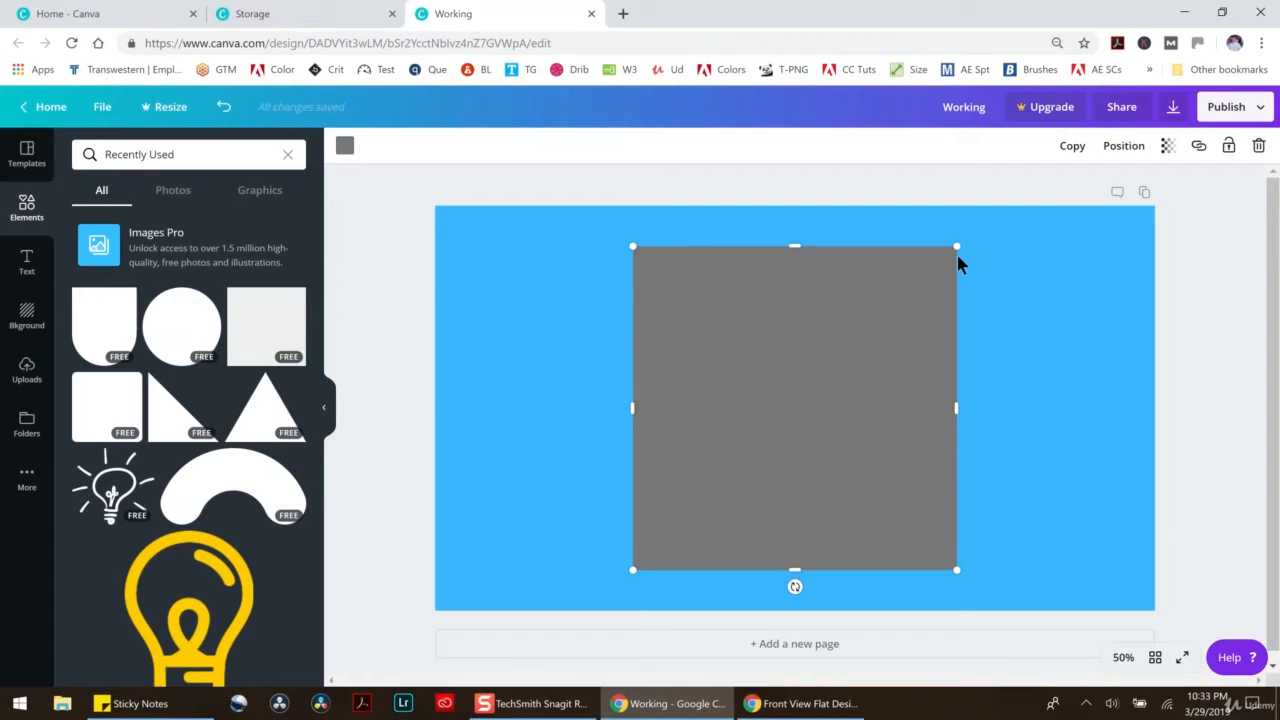
drag(957, 248, 820, 380)
drag(757, 437, 765, 331)
mouse_move(835, 359)
mouse_down()
mouse_move(943, 358)
mouse_move(841, 351)
mouse_up()
drag(799, 271, 798, 266)
drag(794, 291, 794, 294)
click(1205, 312)
Color the inner screen rectangle white
click(760, 322)
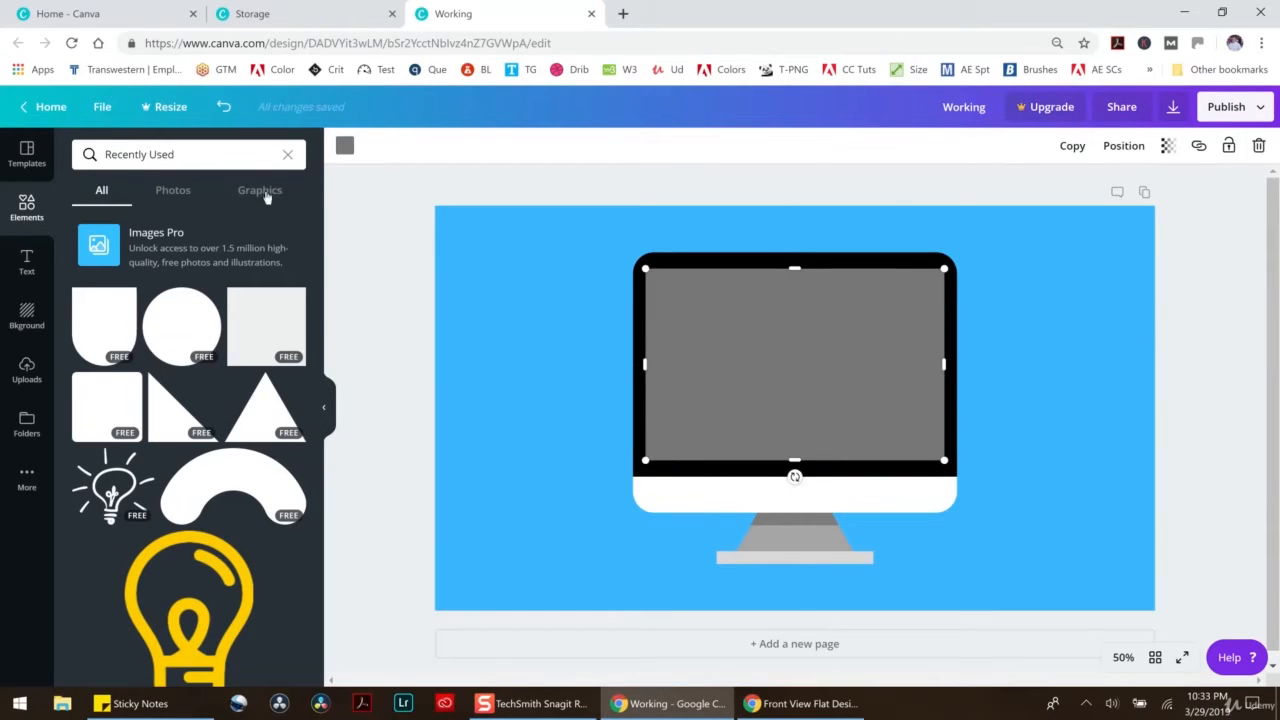
click(344, 147)
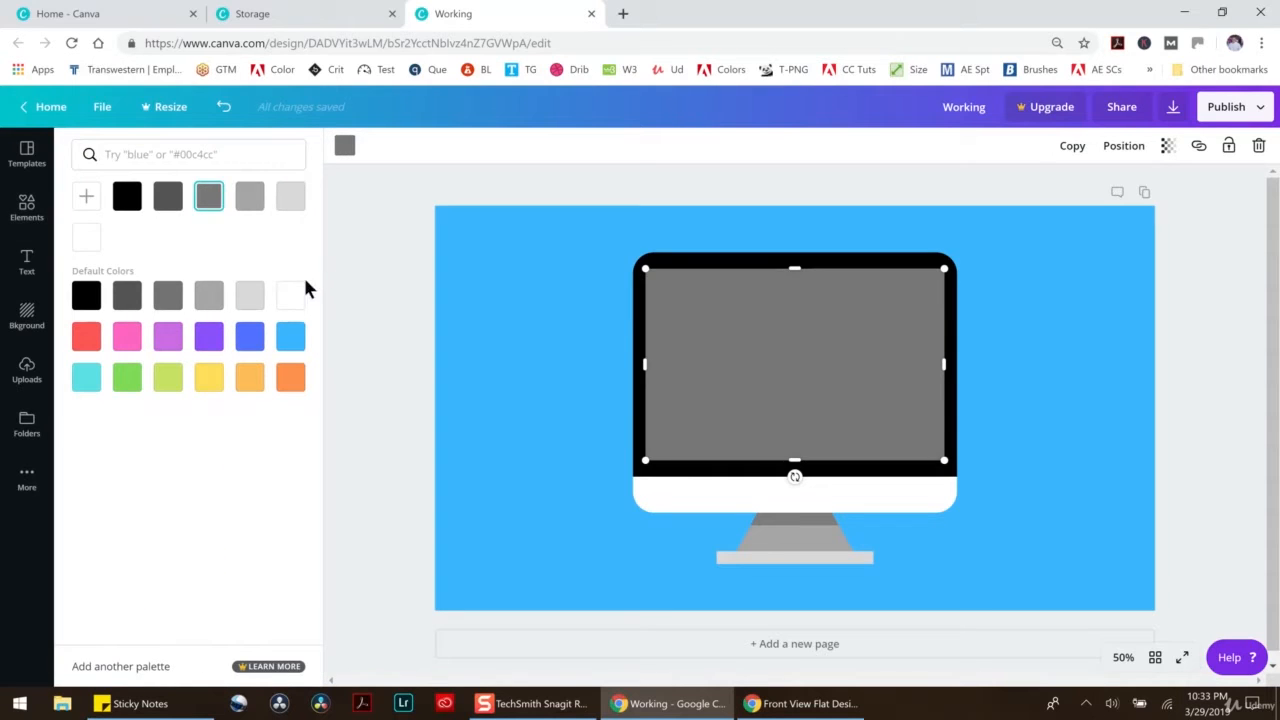
click(290, 295)
click(1190, 396)
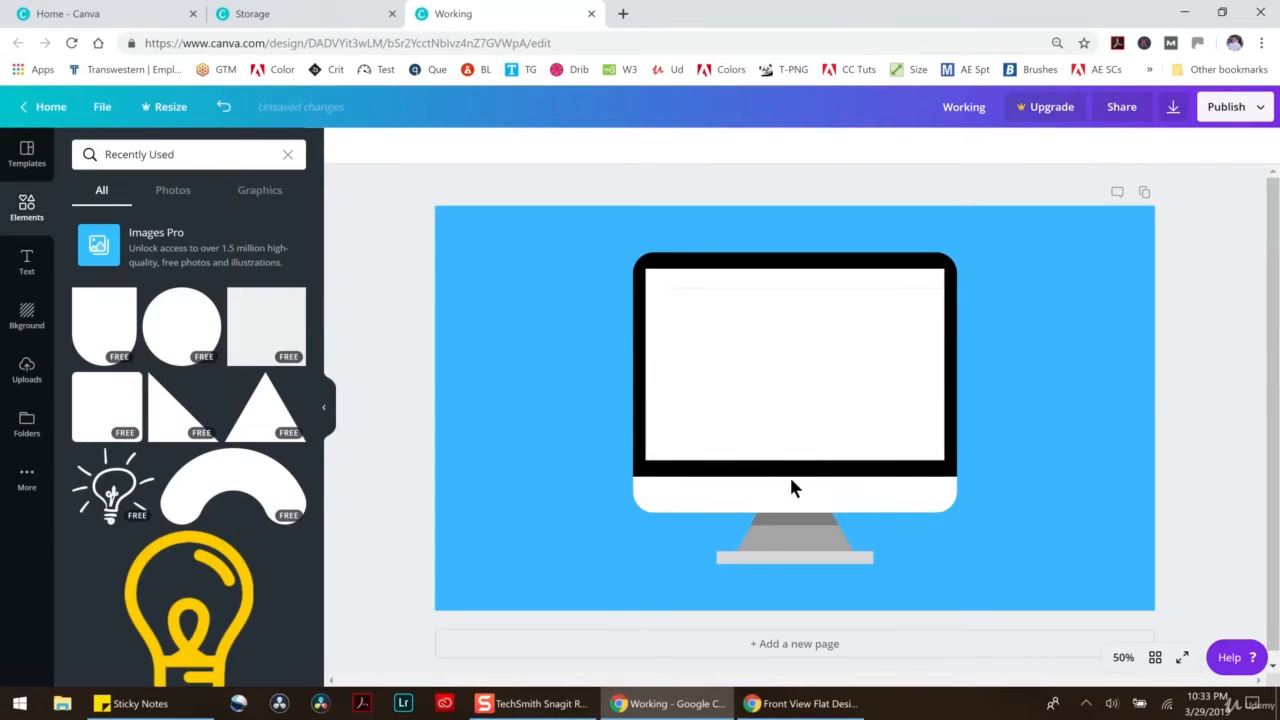
Add a circle, shrink it to a small button and center it on the monitor's white lower strip
click(192, 340)
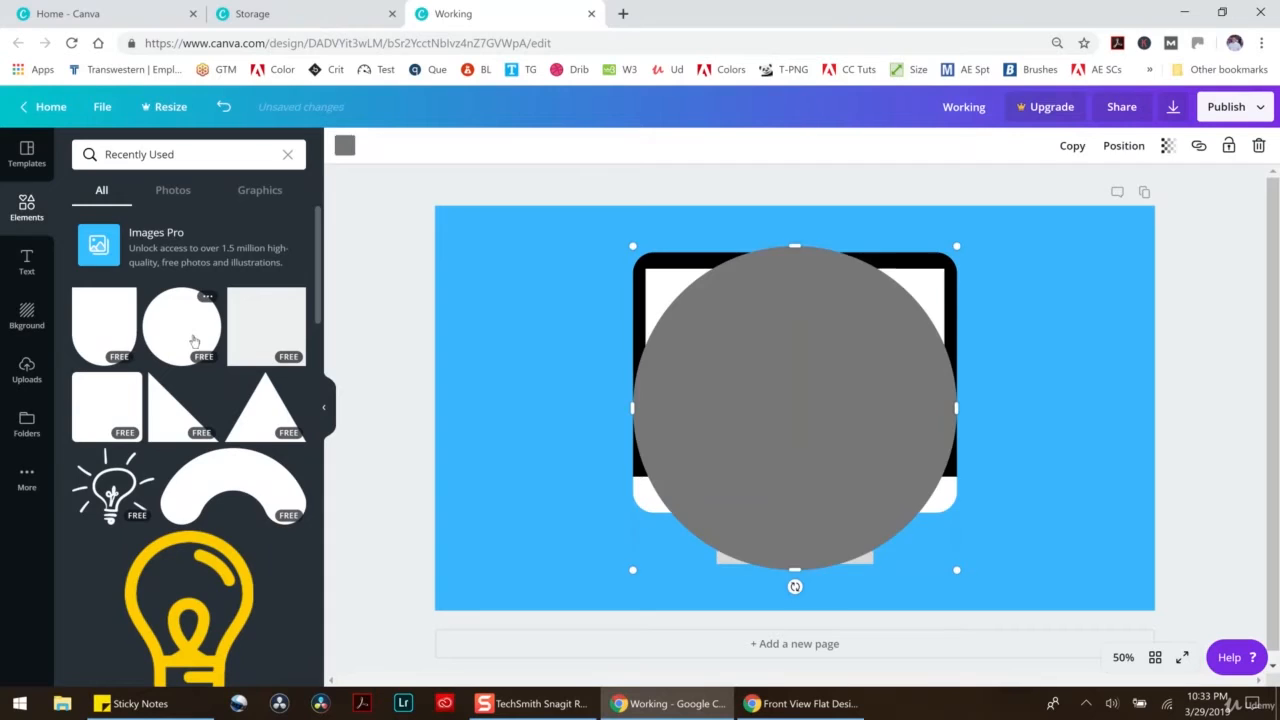
drag(952, 573, 795, 496)
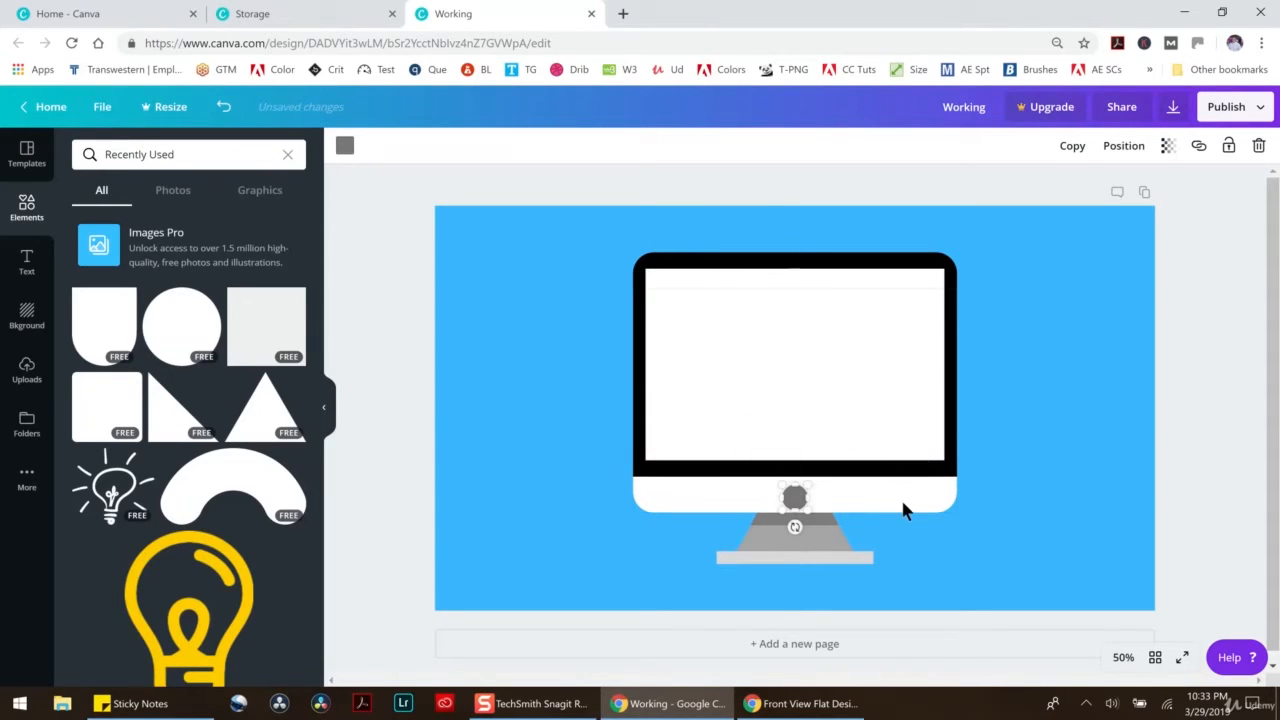
key(Up)
key(Up)
key(Up)
key(Left)
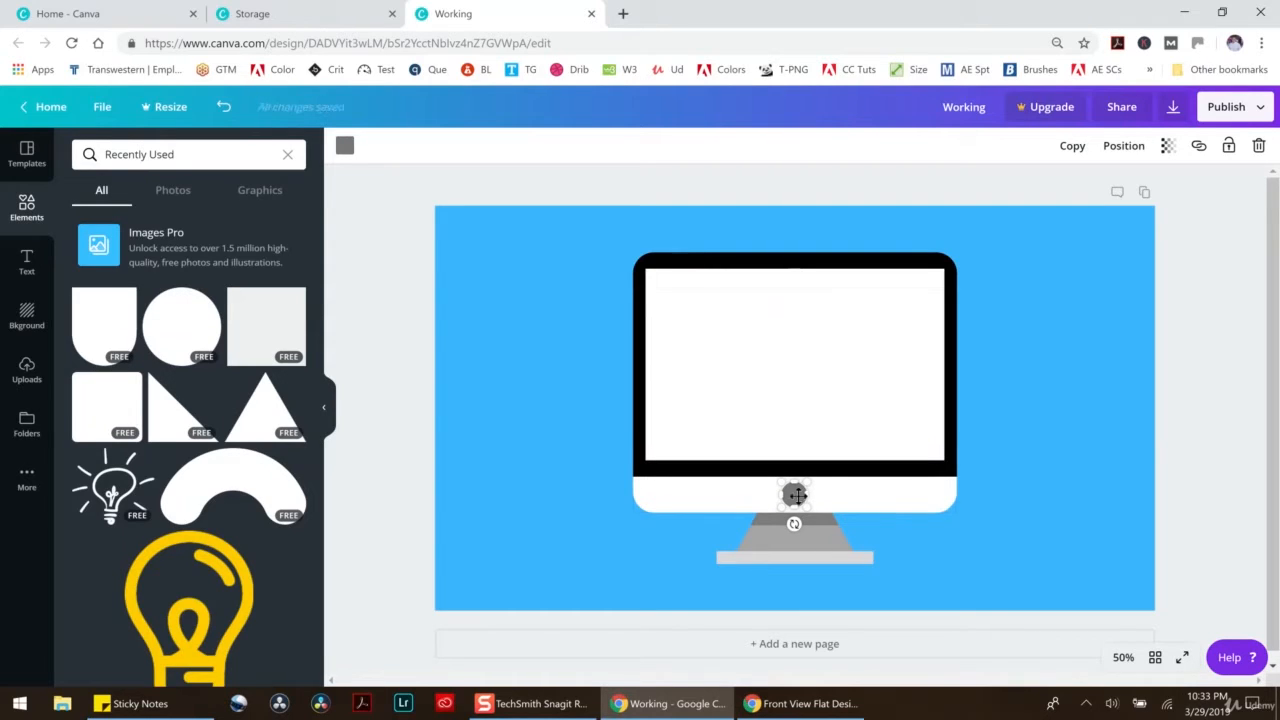
drag(793, 494, 795, 495)
key(Up)
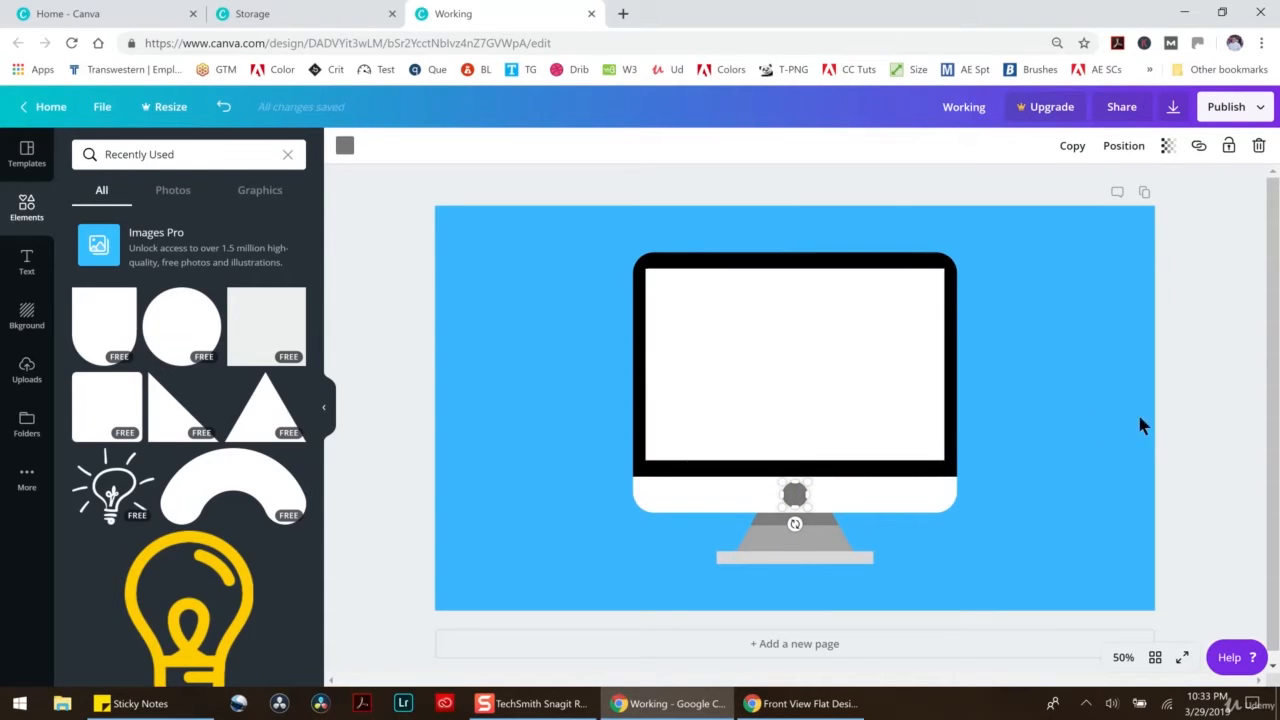
click(1172, 411)
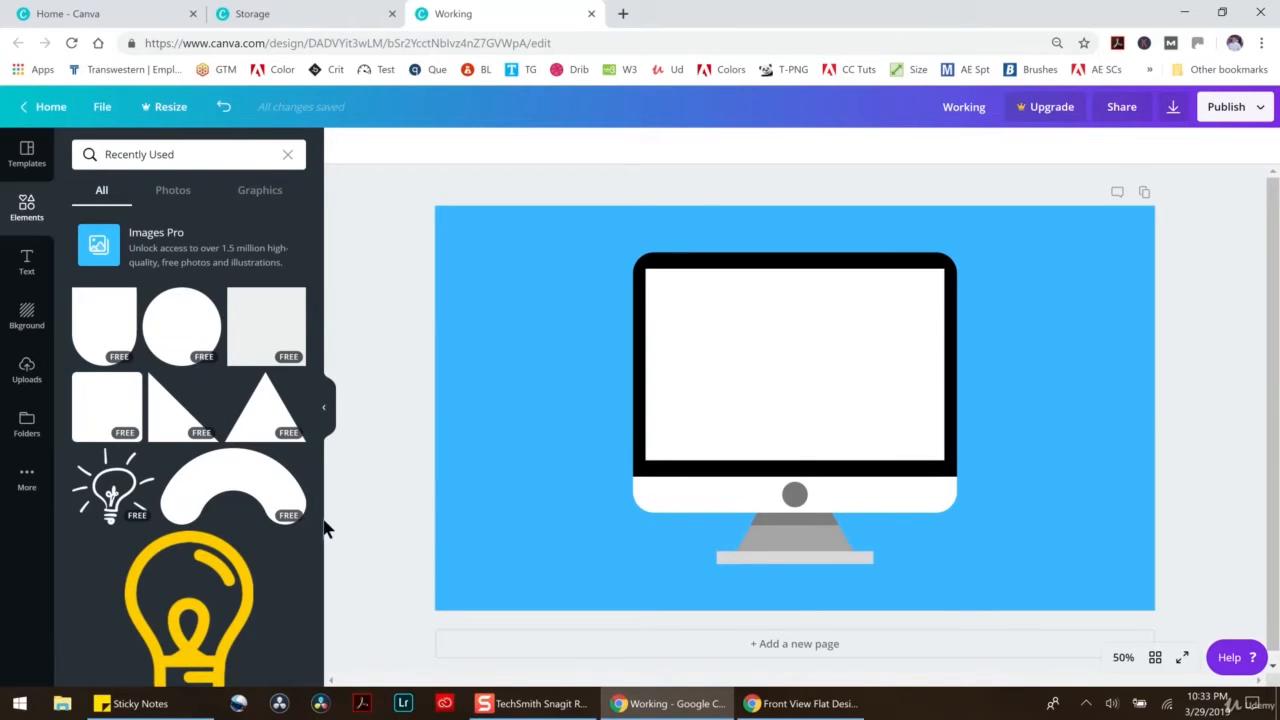
Add a ring shape, shrink it to the button's size, place it over the gray button and color it white
scroll(170, 510, down, 5)
click(150, 512)
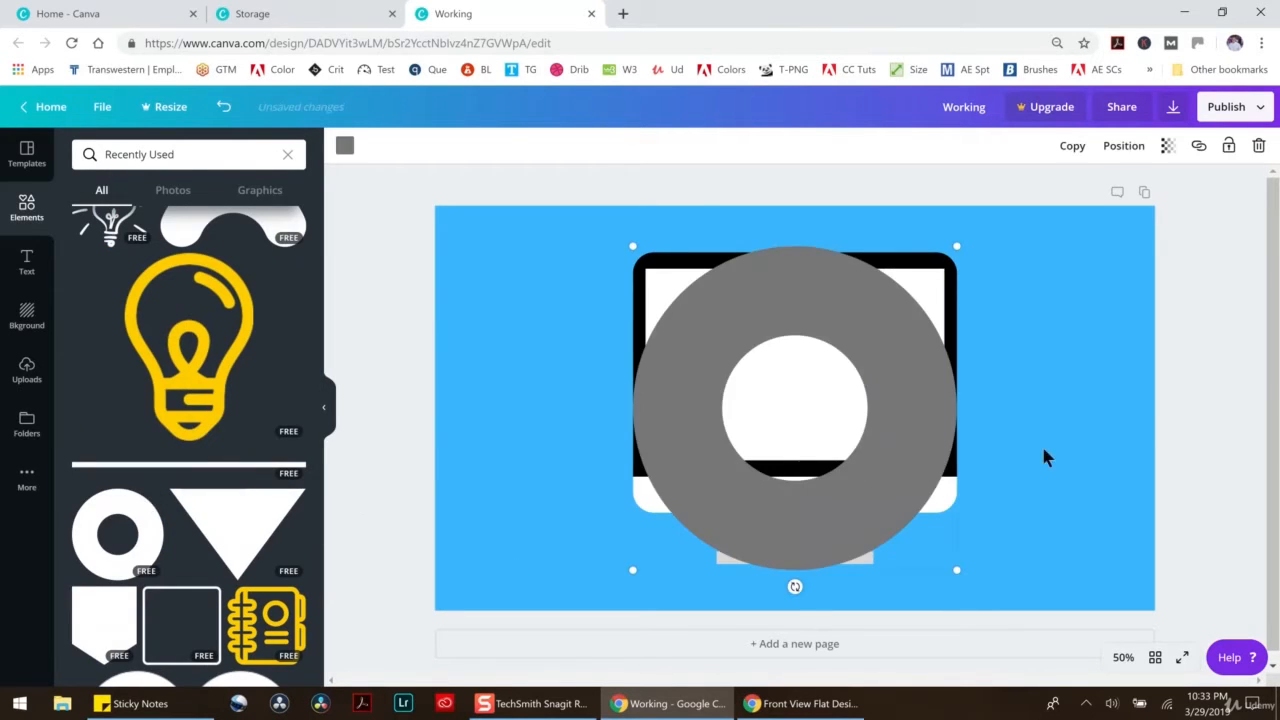
drag(965, 571, 795, 495)
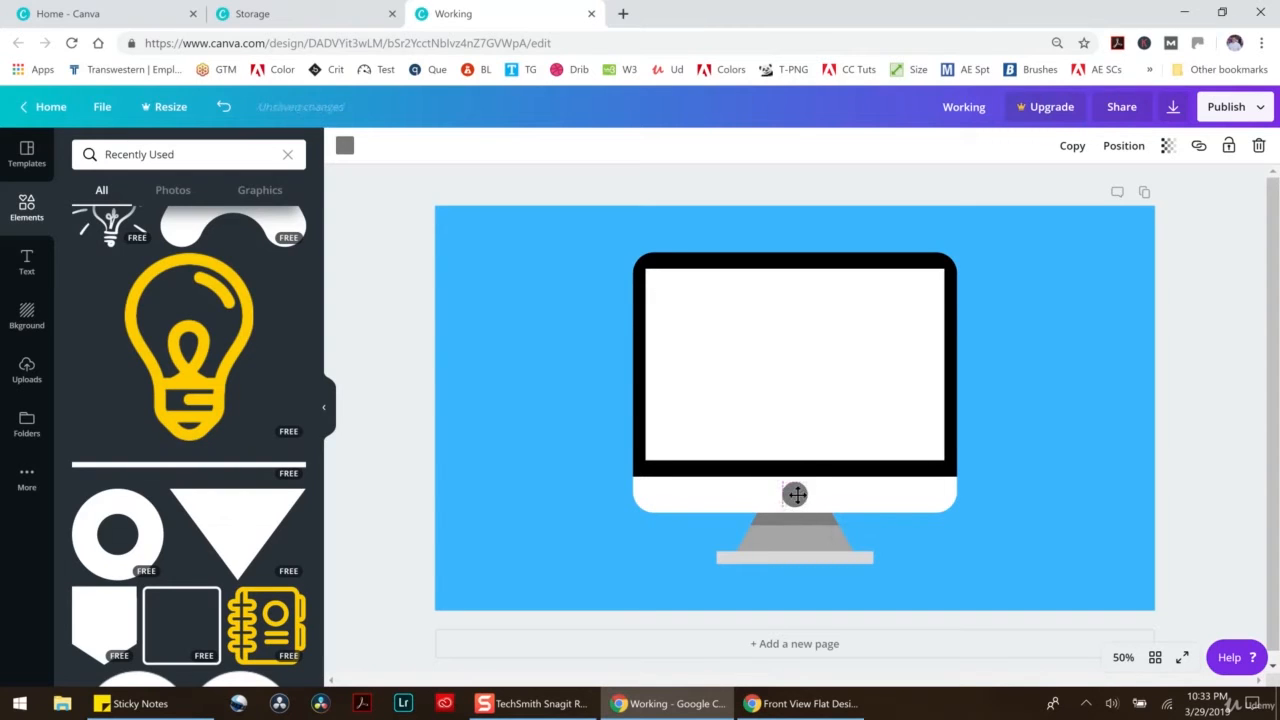
click(345, 146)
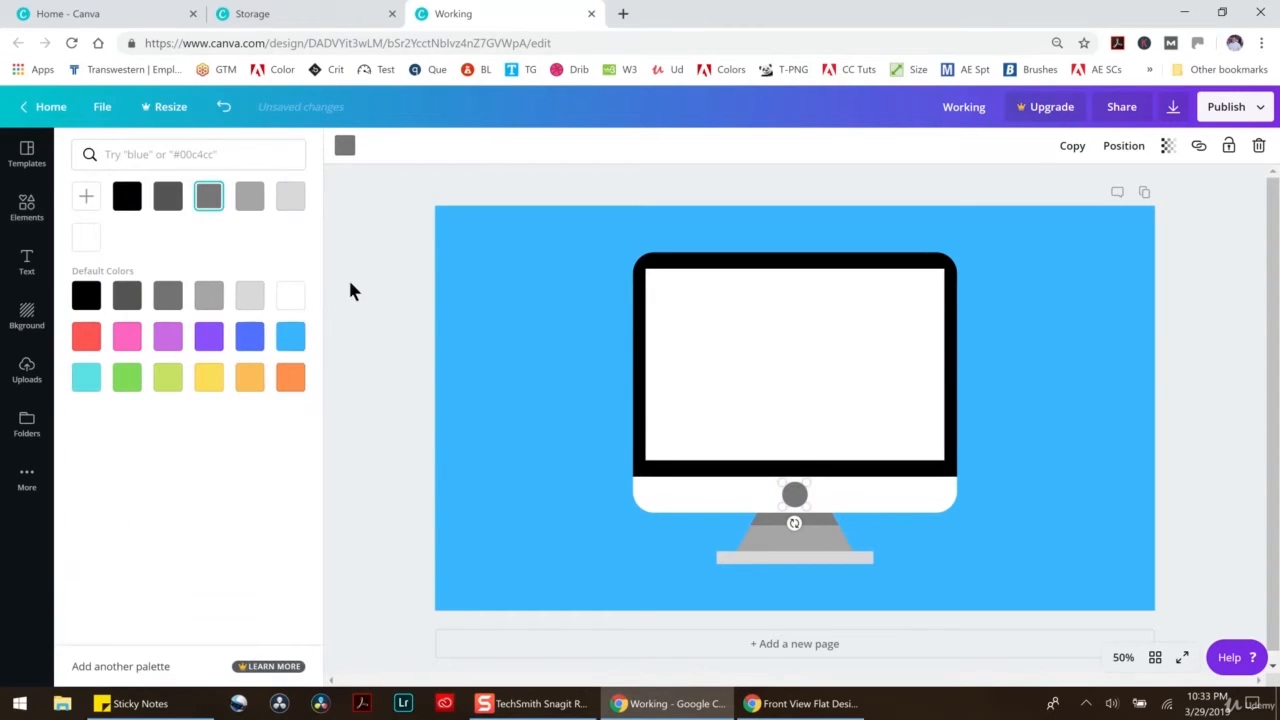
click(291, 296)
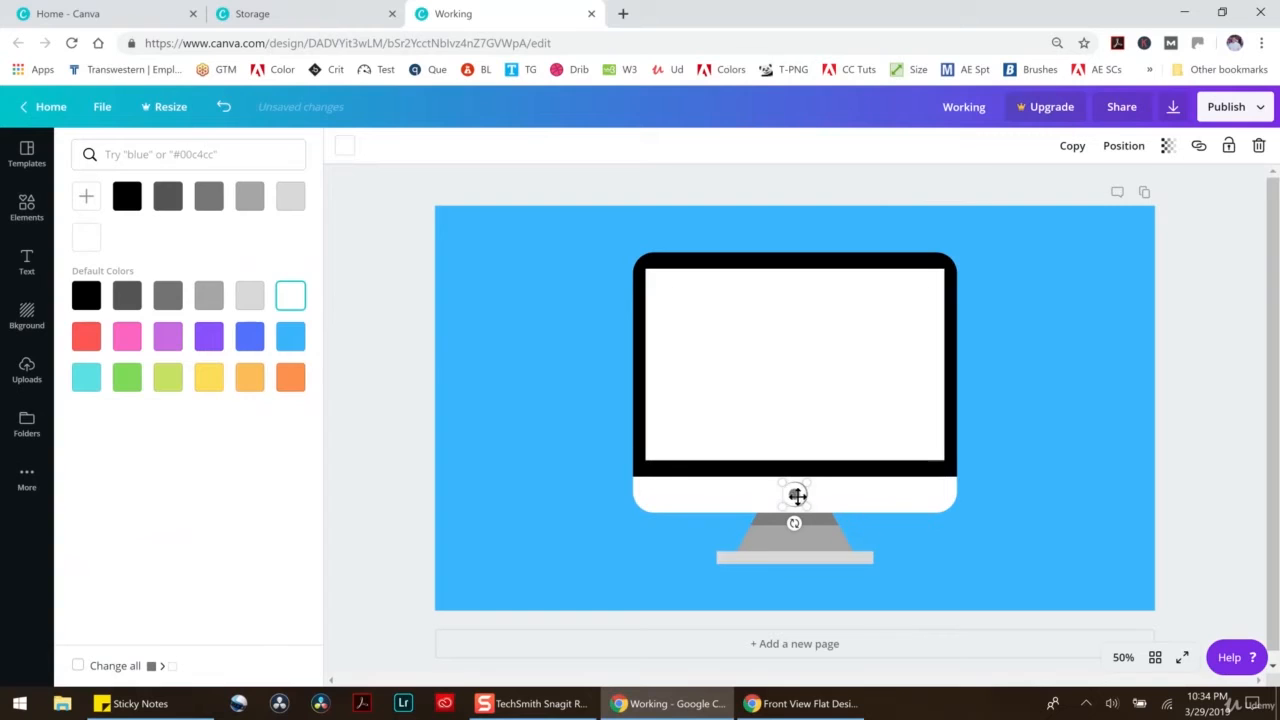
Center the white ring over the gray button and color it black
drag(803, 502, 796, 493)
click(86, 295)
click(1183, 432)
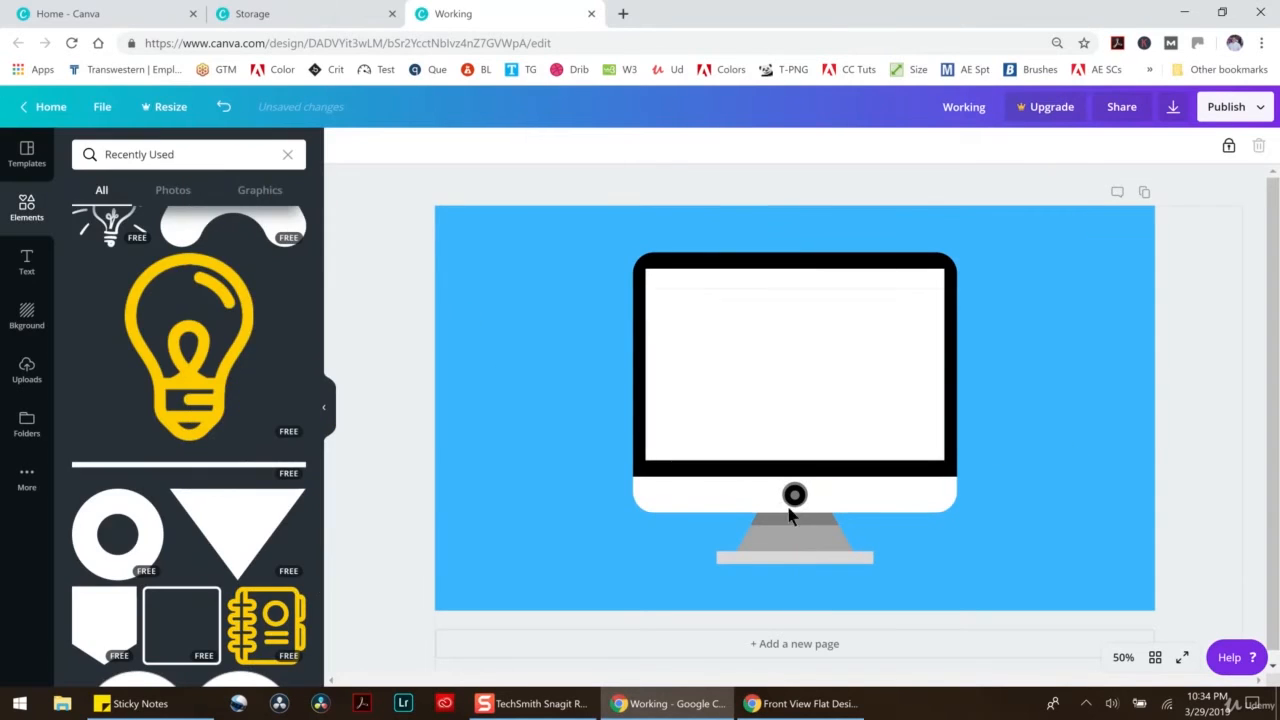
Nudge the black ring slightly upward so it sits concentric with the gray circle of the monitor's button
click(1123, 657)
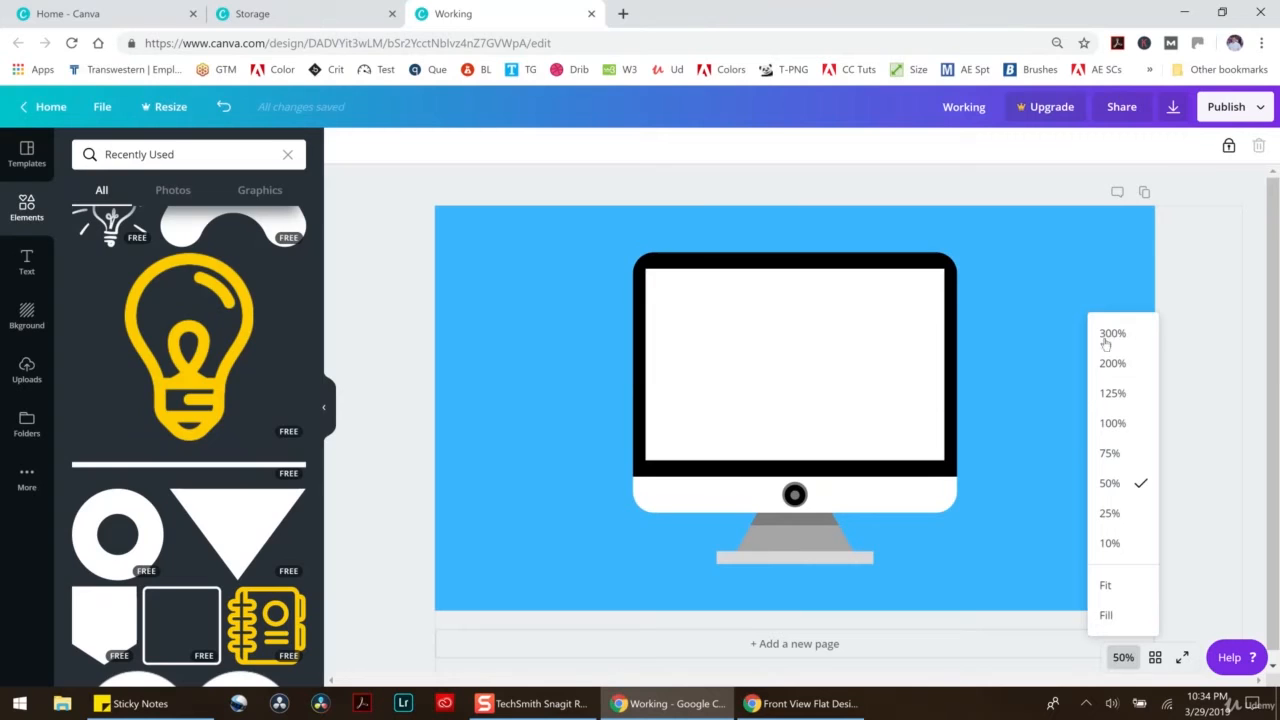
click(1113, 334)
scroll(825, 498, down, 5)
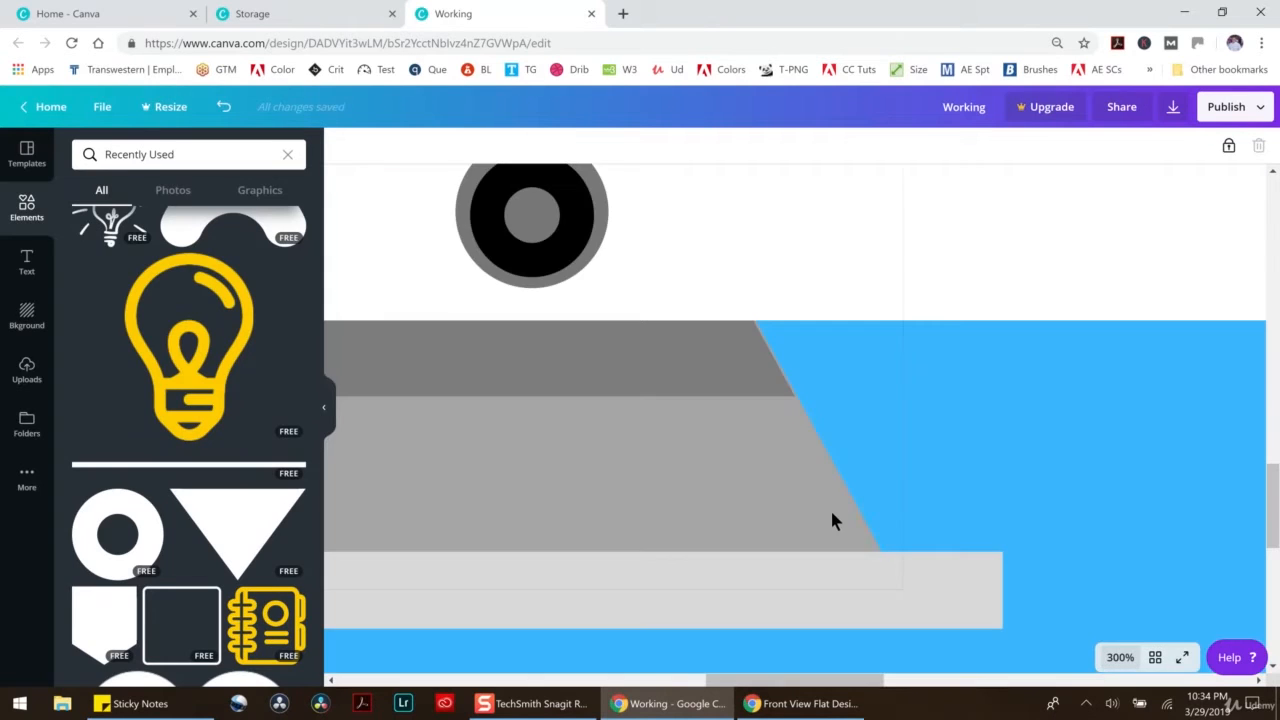
scroll(780, 525, up, 2)
scroll(780, 525, down, 1)
click(550, 282)
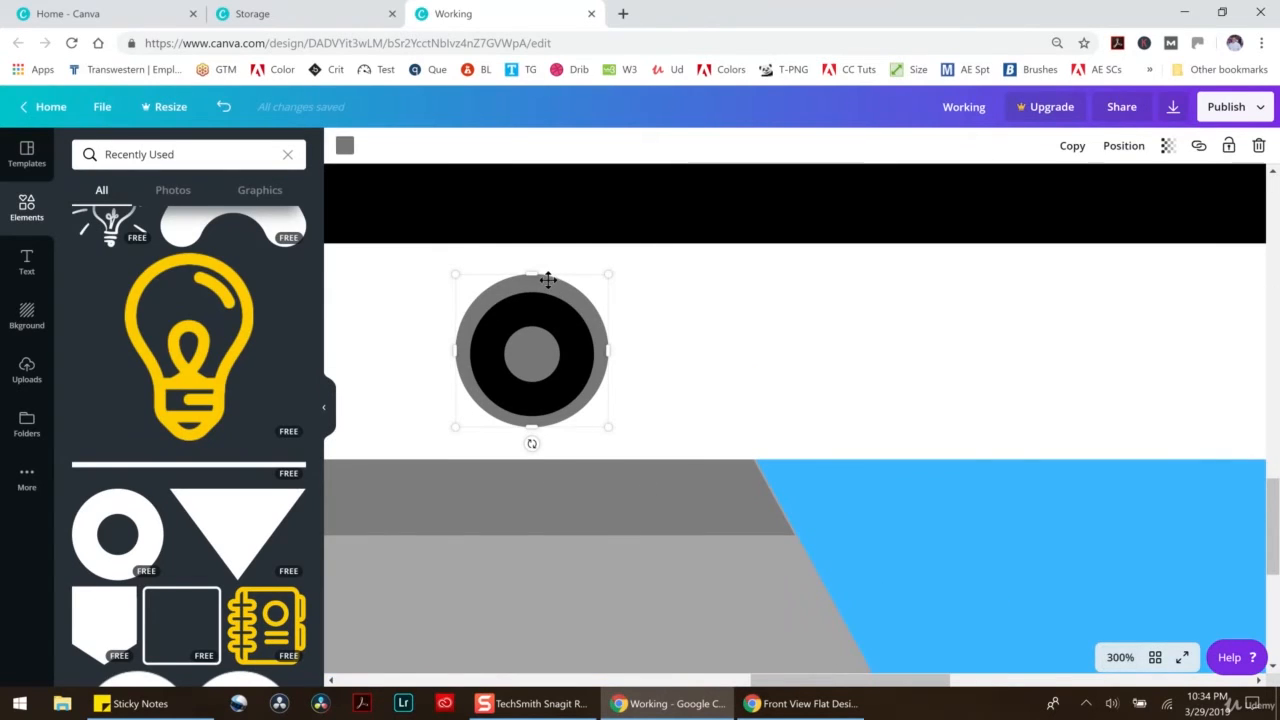
click(529, 316)
drag(531, 311, 531, 307)
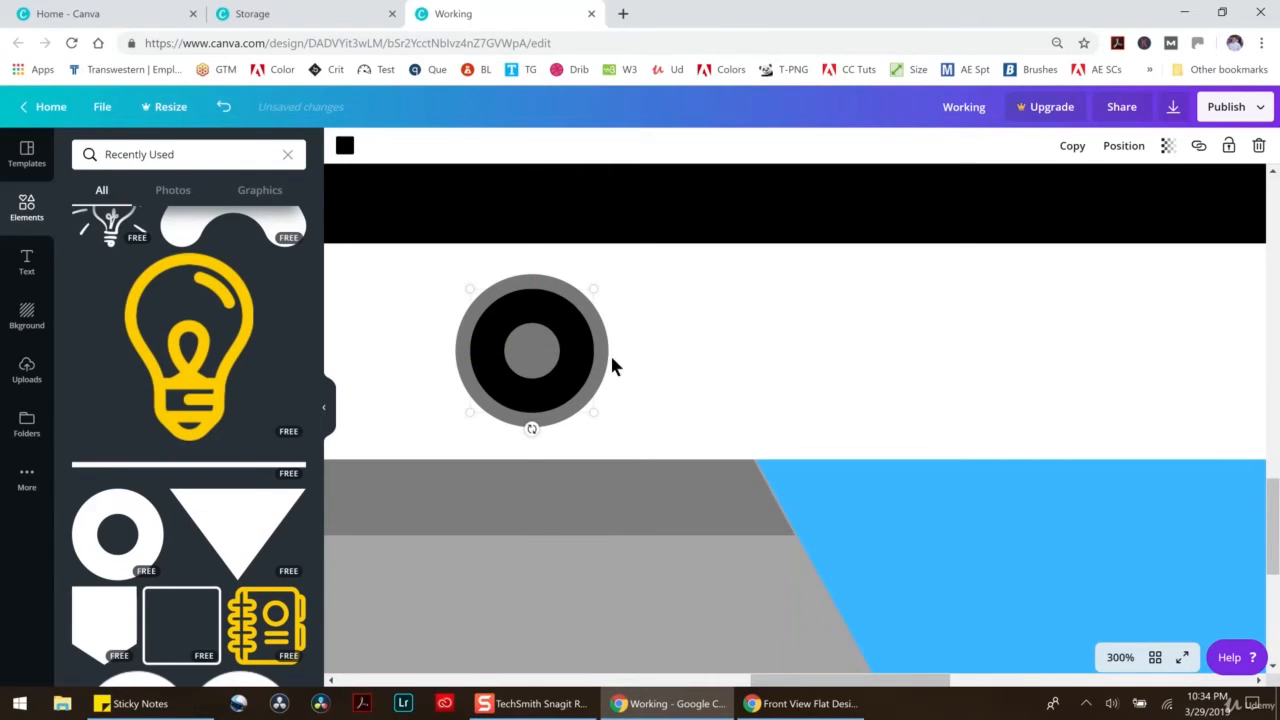
key(Escape)
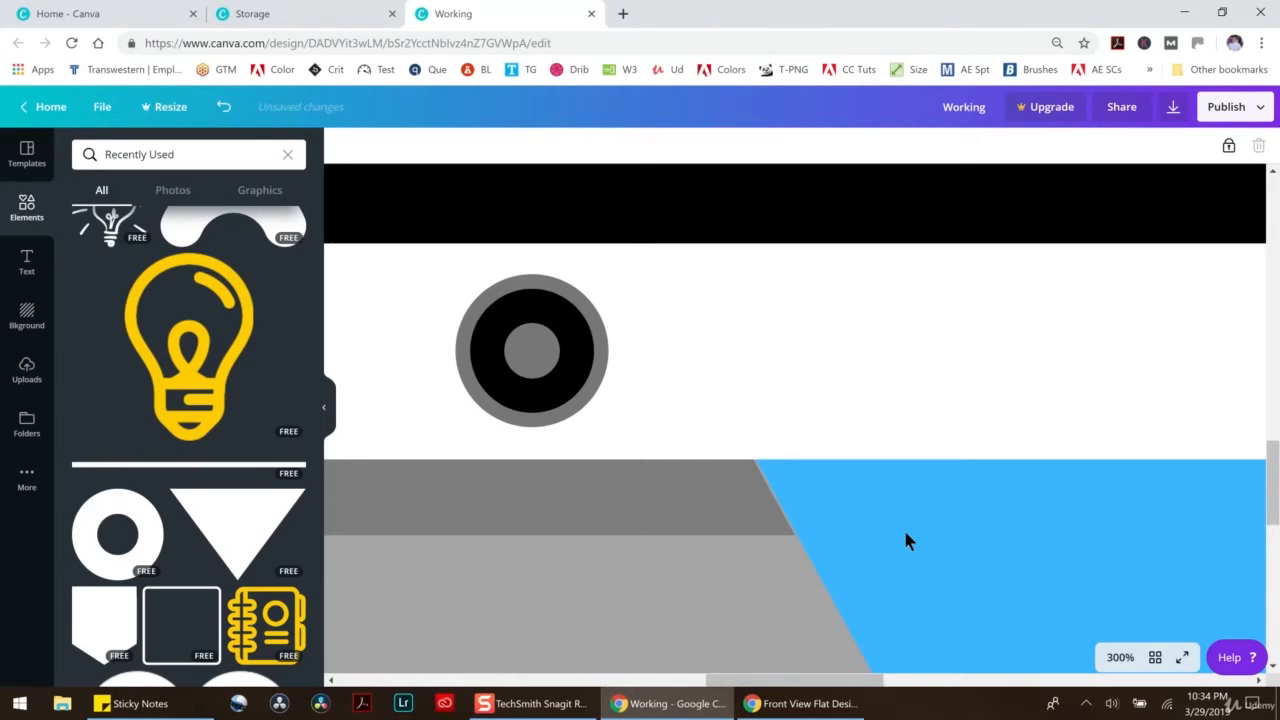
Nudge the dark gray shadow shape slightly to the right so its slanted edges line up with the stand
drag(837, 680, 802, 678)
click(842, 518)
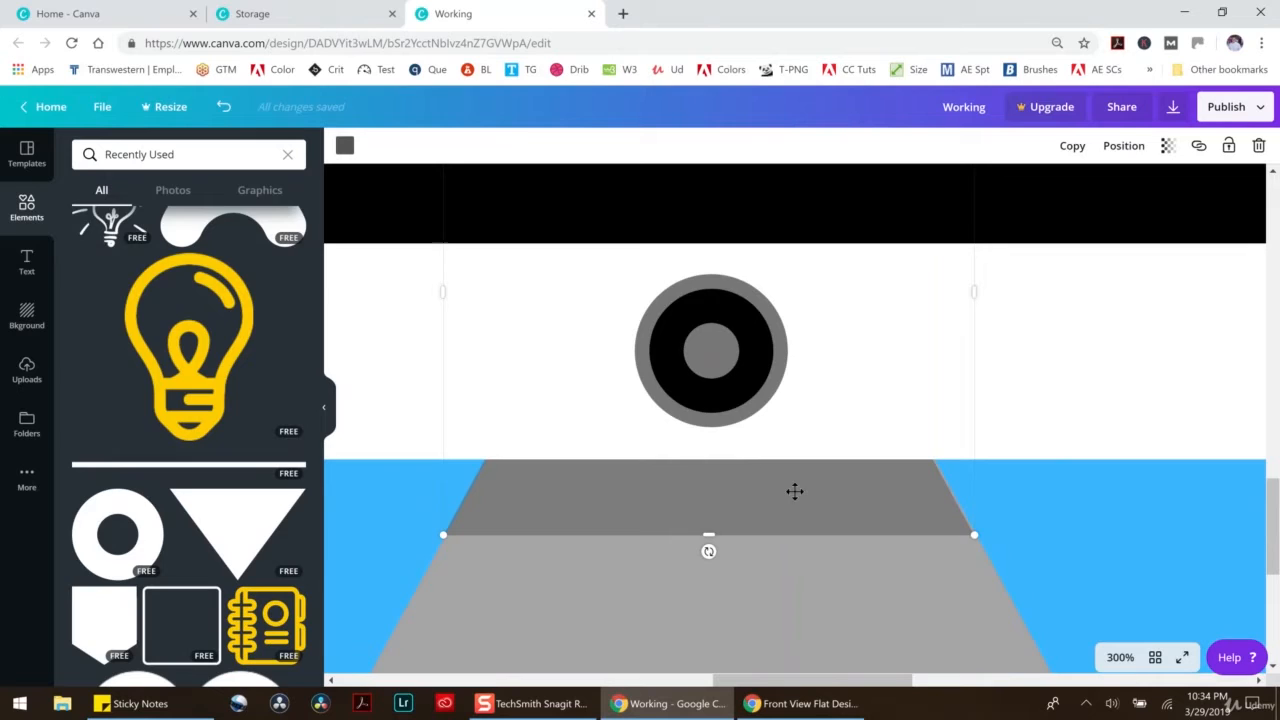
key(Right)
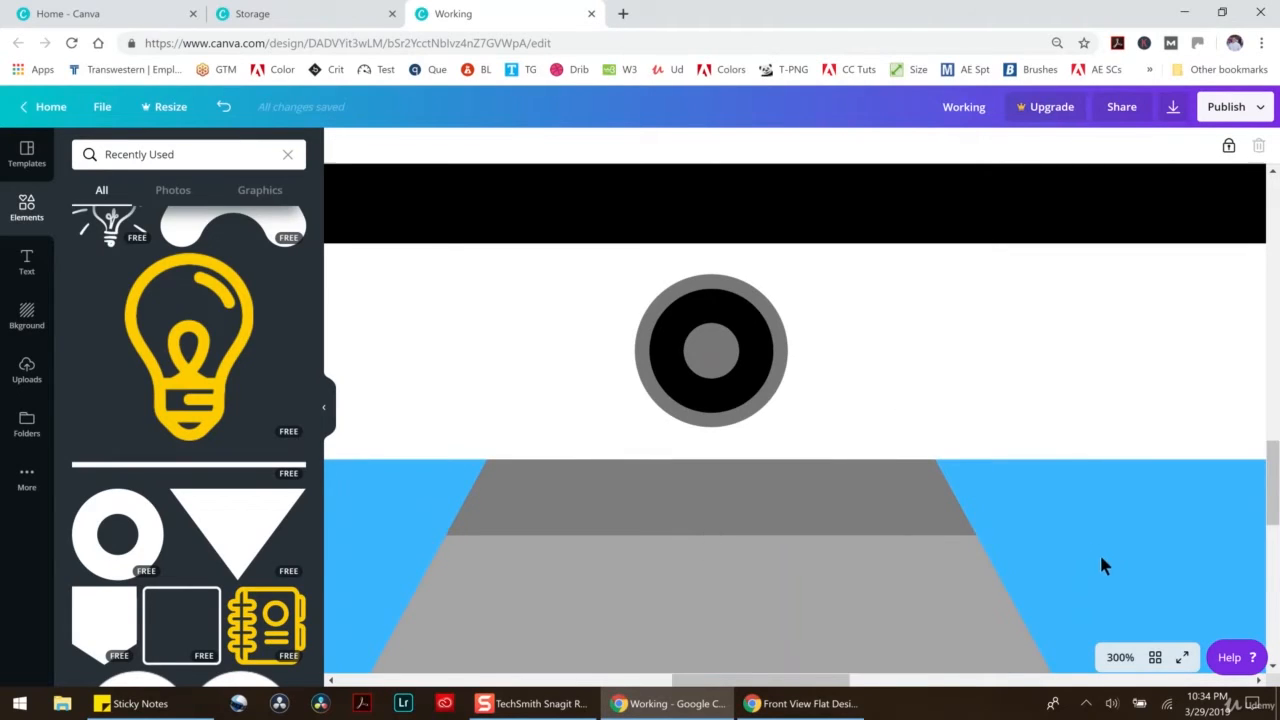
click(1120, 657)
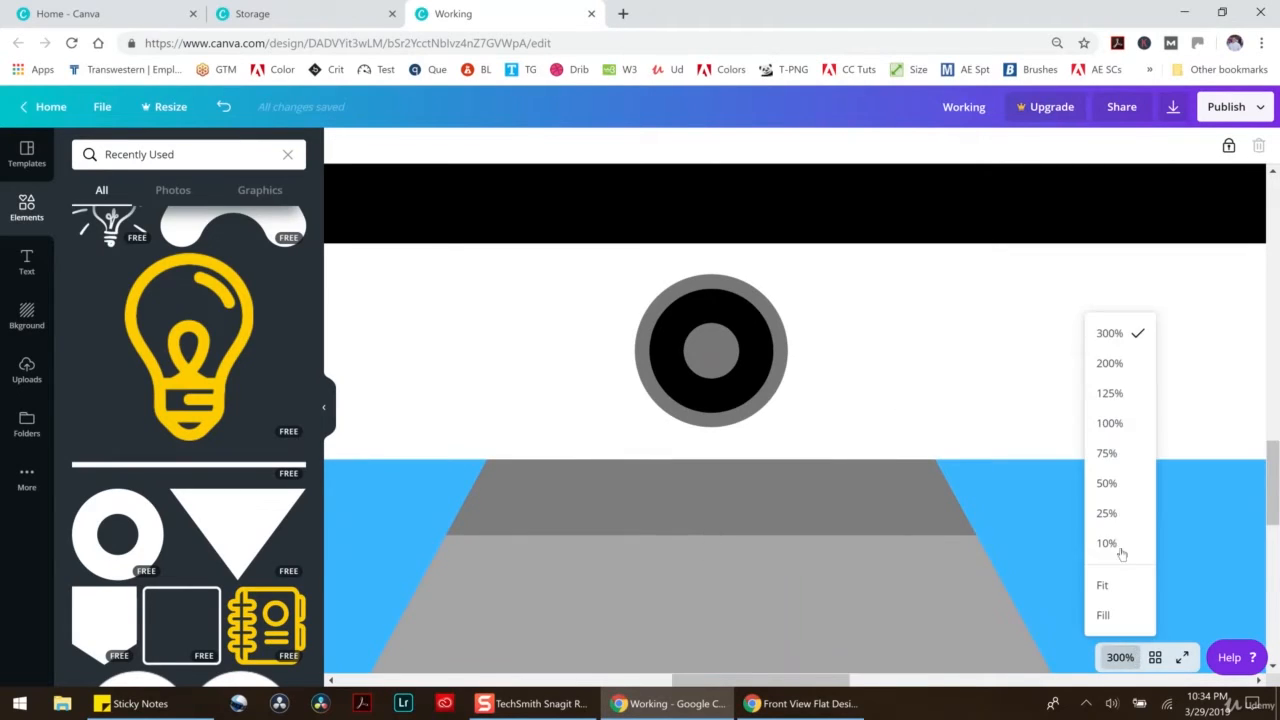
click(1115, 487)
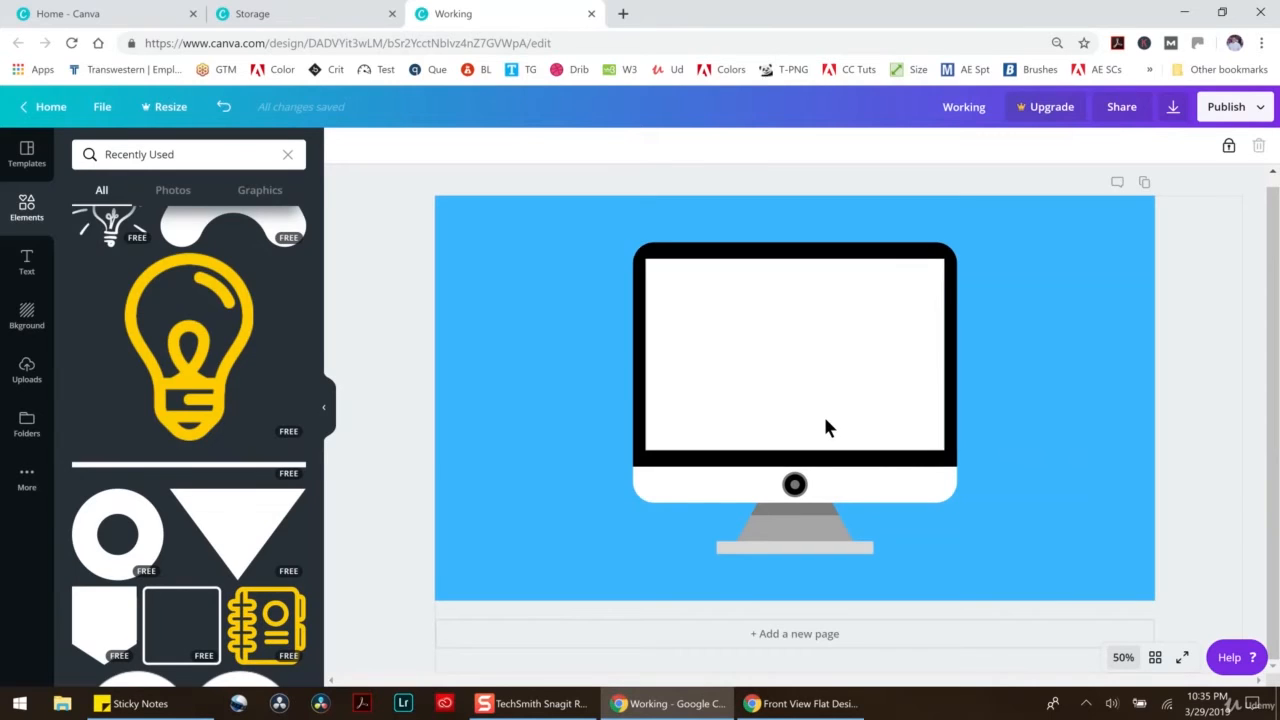
Open the FOX 26 Houston website in a new tab of the other browser window as a layout reference
key(alt+Tab)
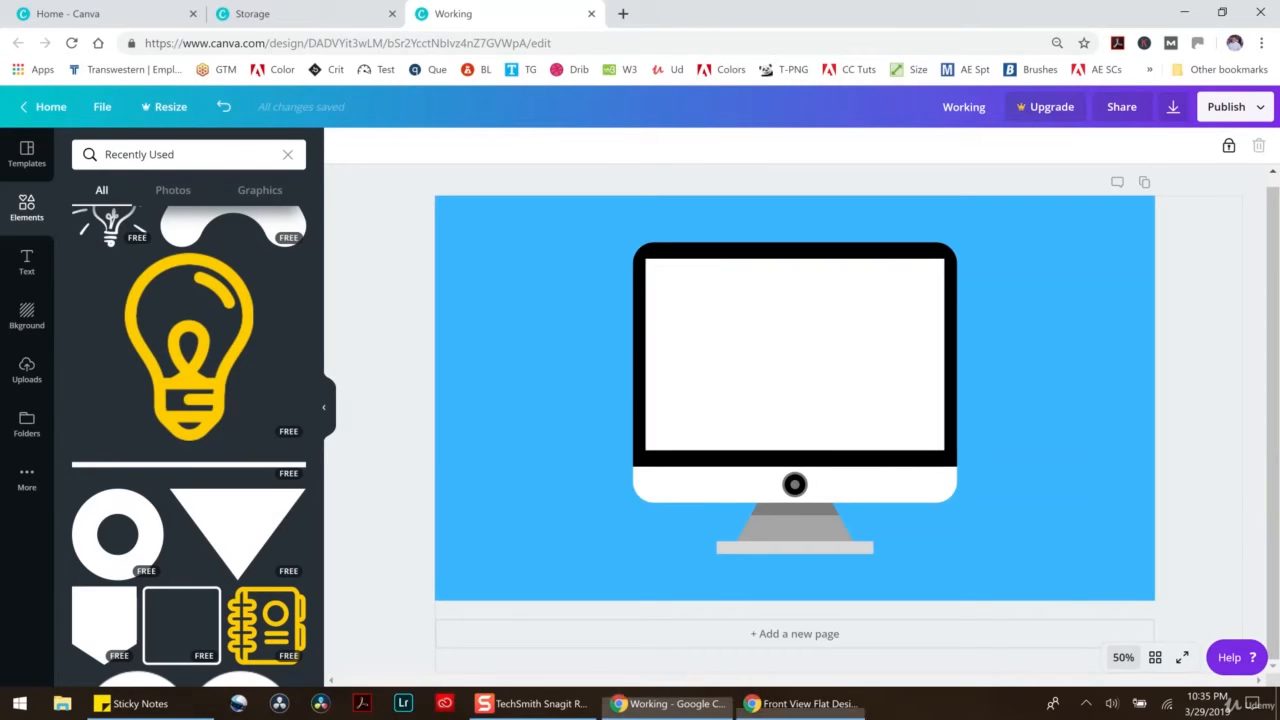
key(ctrl+t)
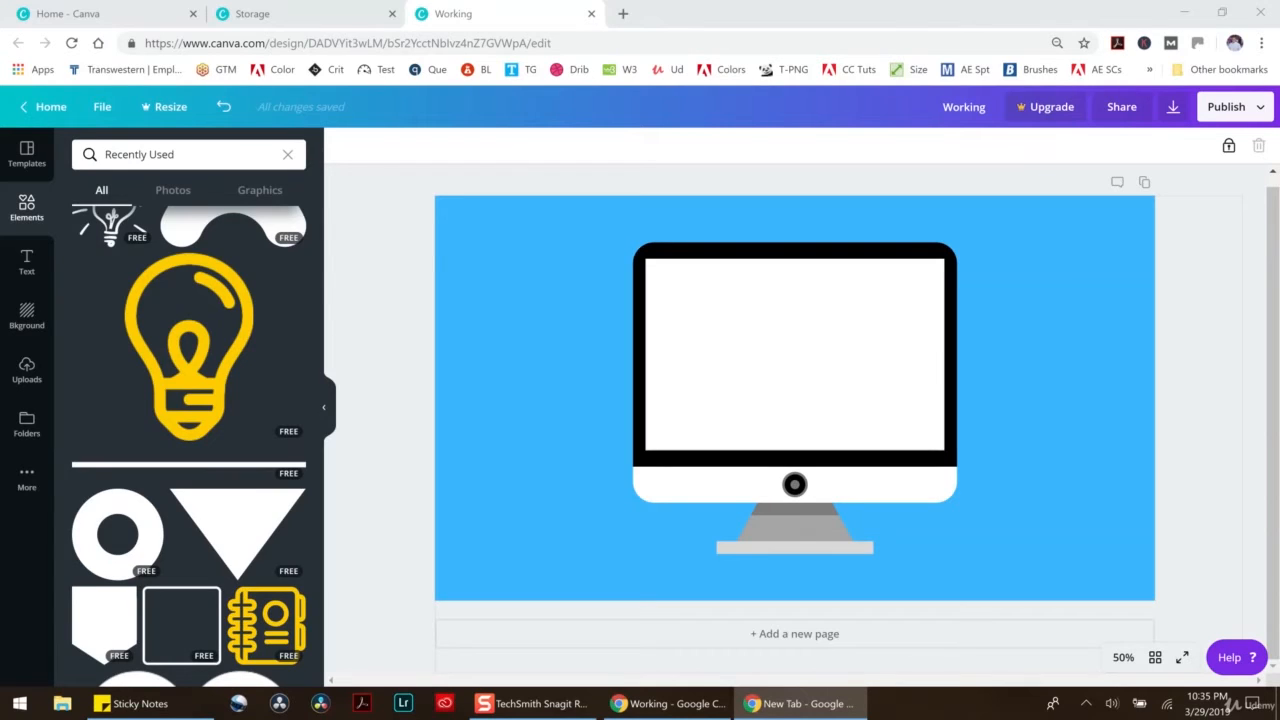
key(Return)
Add a square, flatten it into a thin full-width bar along the upper edge of the monitor's white screen and color it blue
scroll(110, 295, up, 3)
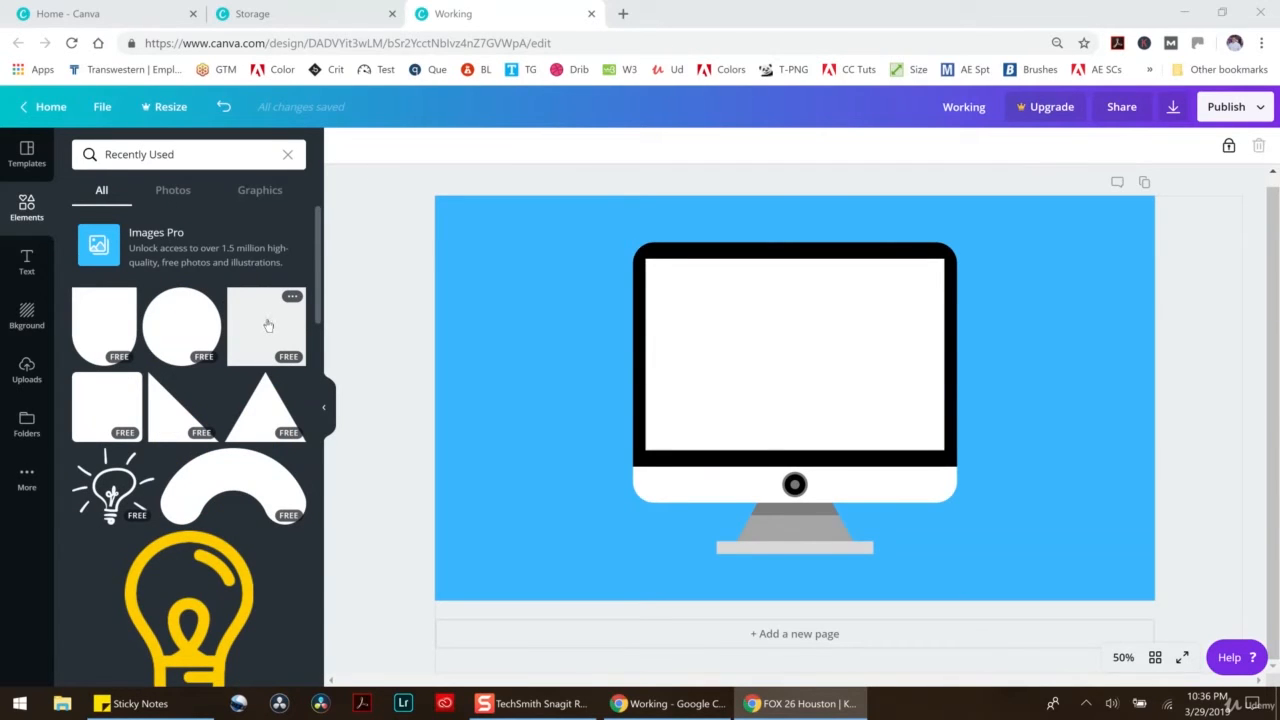
click(751, 306)
drag(854, 374, 803, 351)
drag(795, 452, 797, 272)
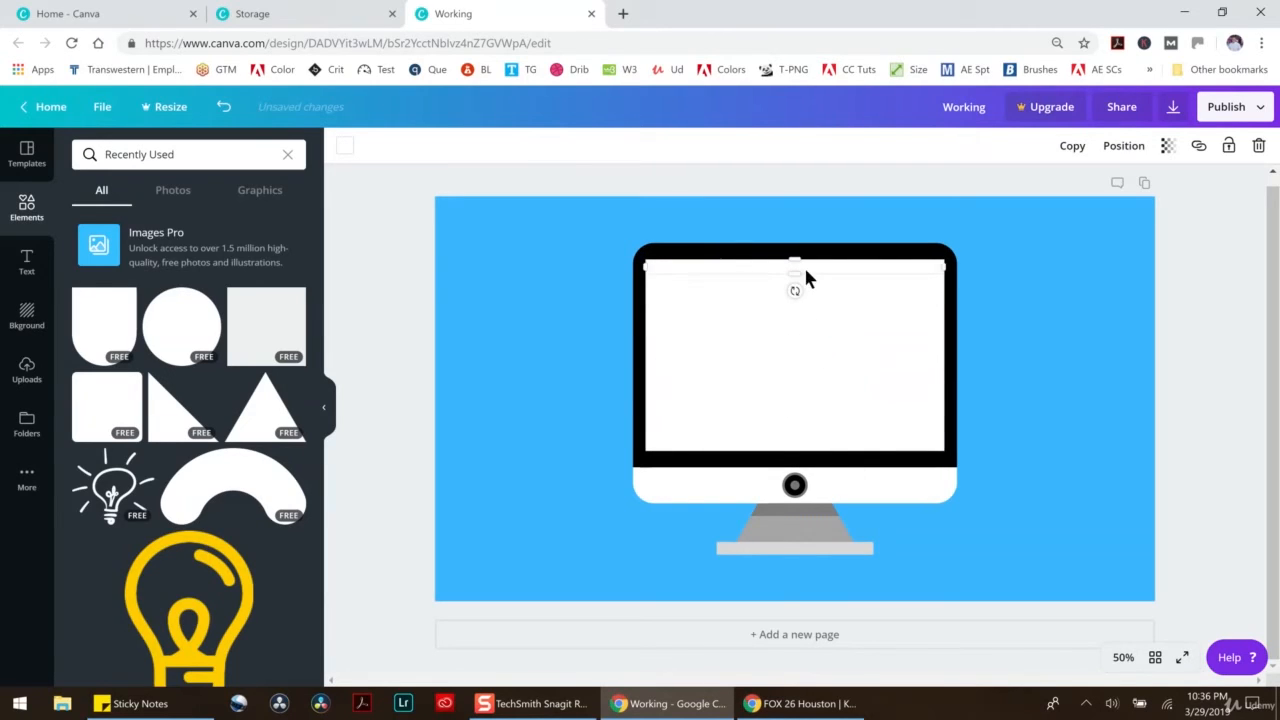
click(344, 146)
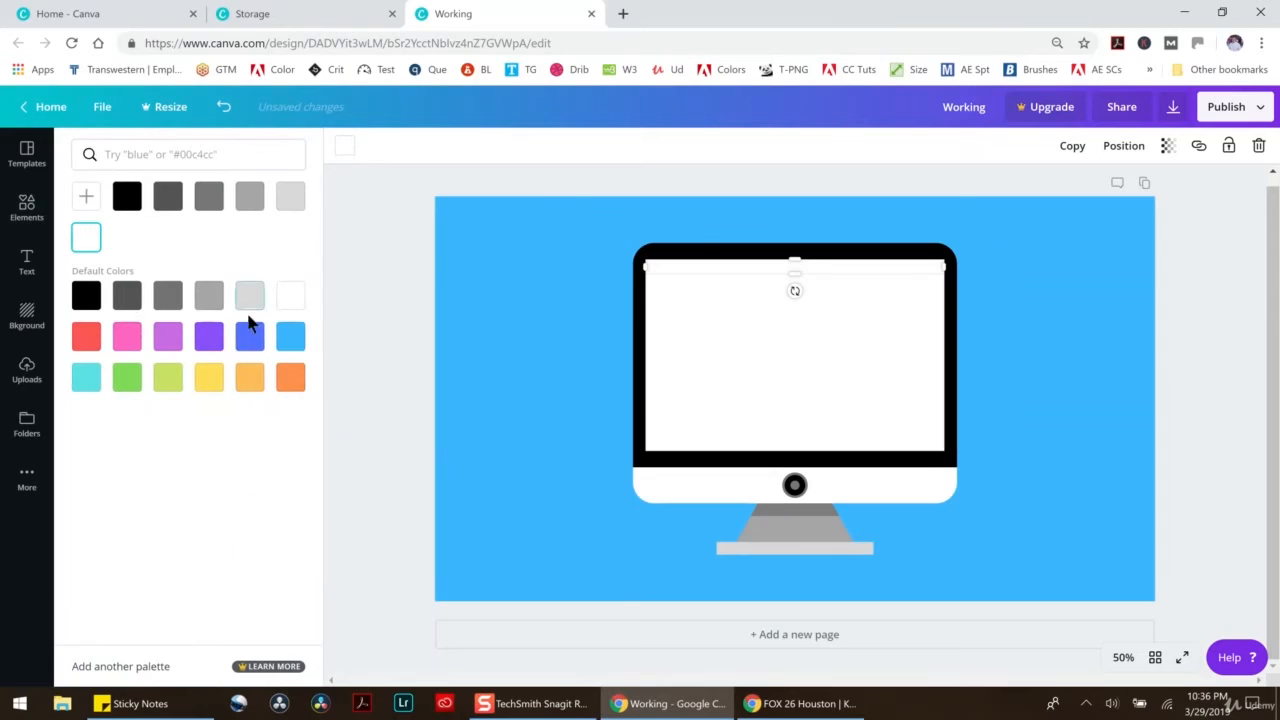
click(258, 340)
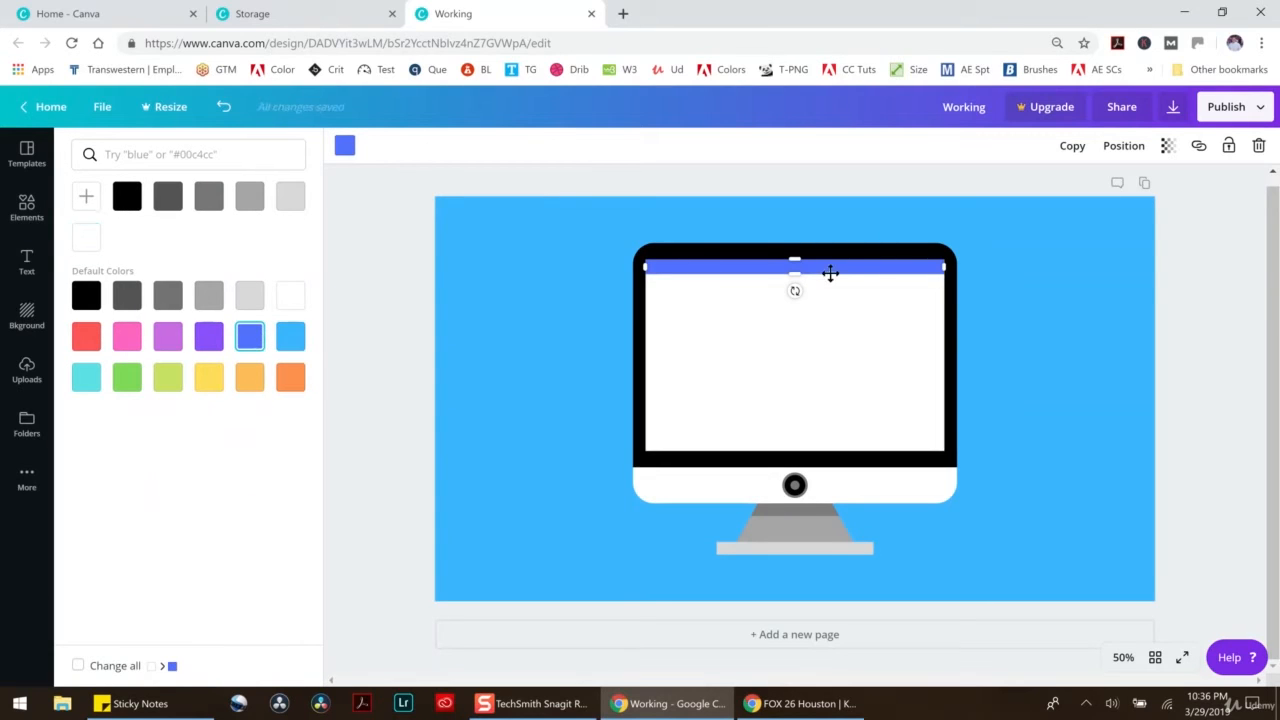
Duplicate the blue bar, place the copy below it with a white gap and make it taller as a banner
key(ctrl+c)
key(ctrl+v)
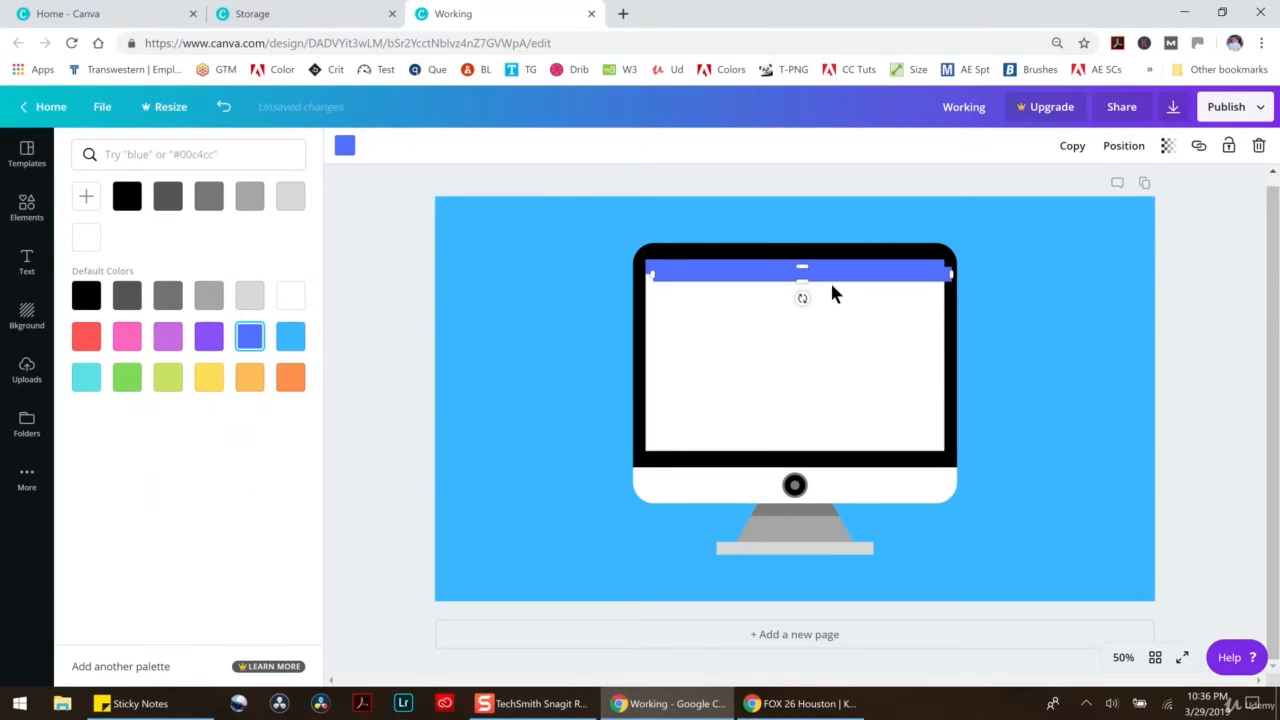
drag(838, 271, 829, 294)
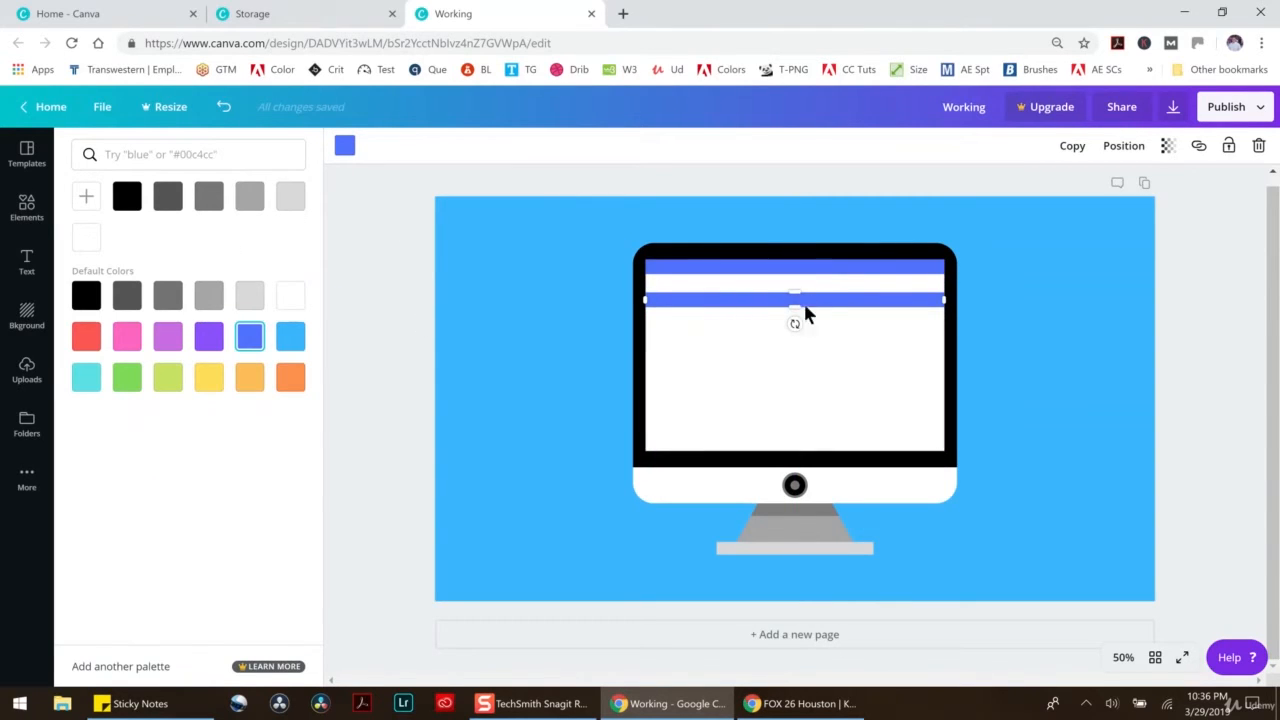
drag(797, 305, 800, 333)
Color the banner red and inset both its ends evenly, leaving narrow white margins inside the screen
click(218, 302)
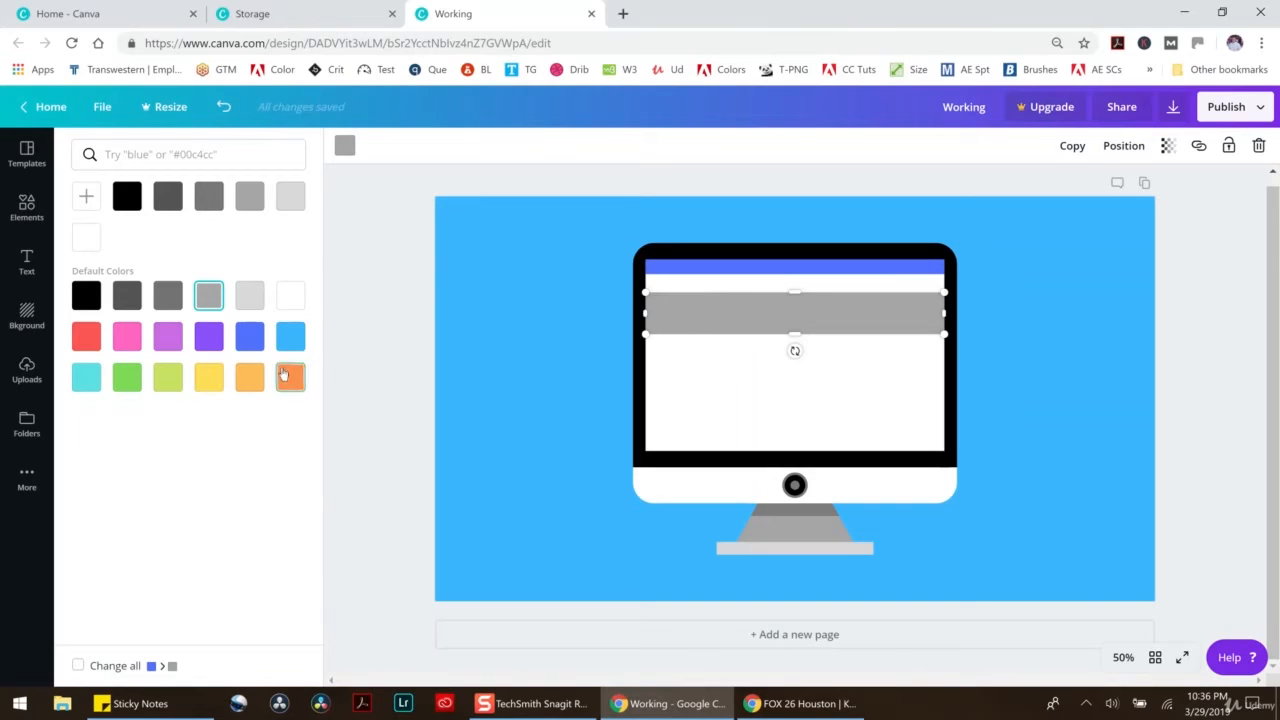
click(86, 337)
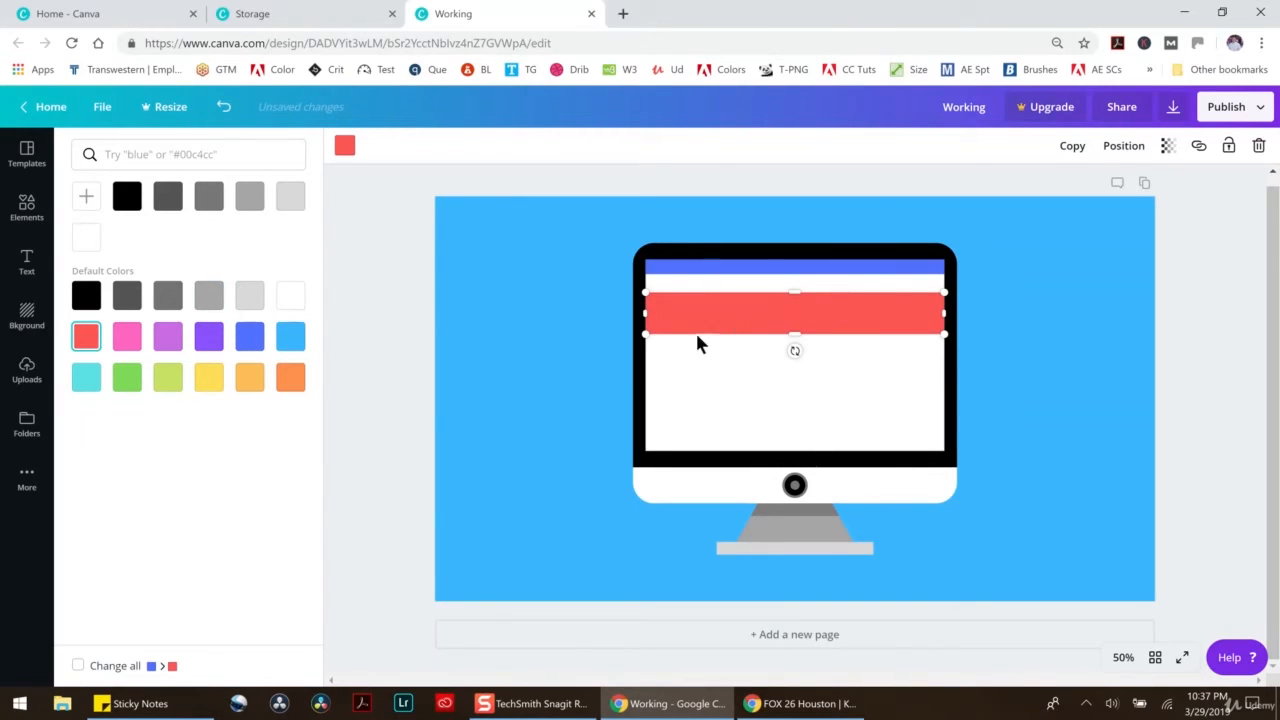
drag(646, 314, 650, 314)
drag(945, 313, 871, 310)
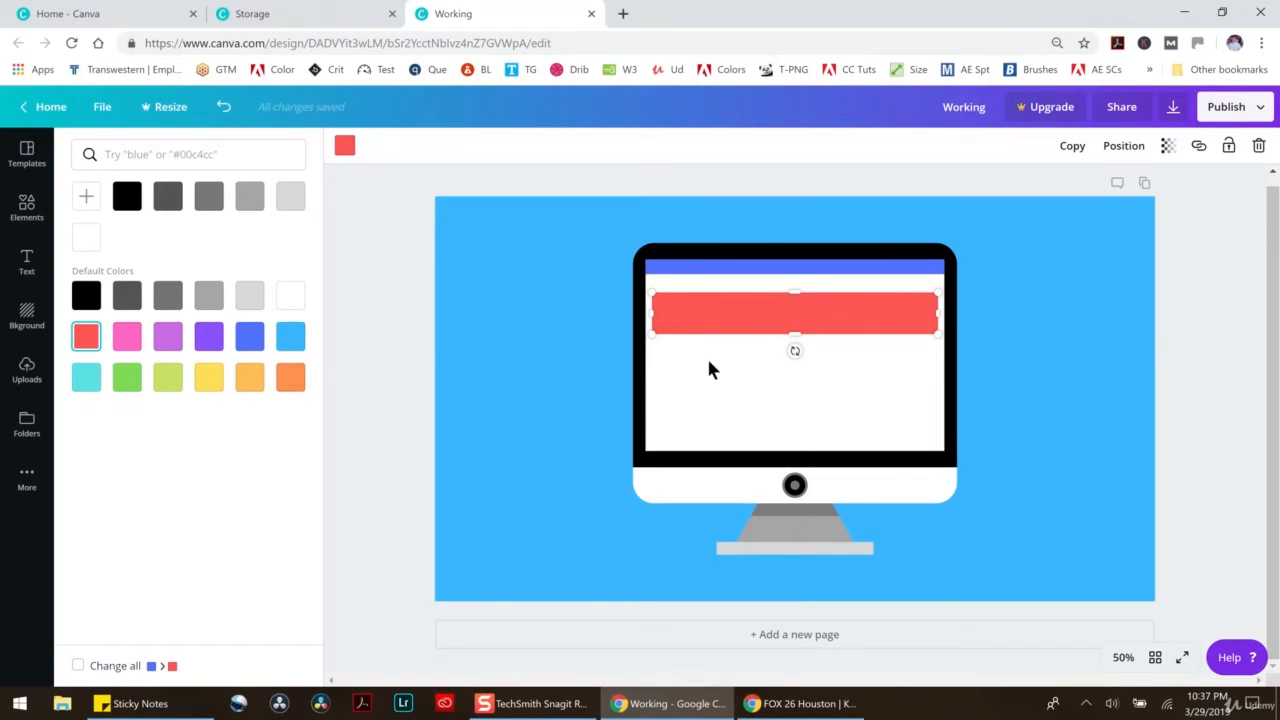
click(209, 298)
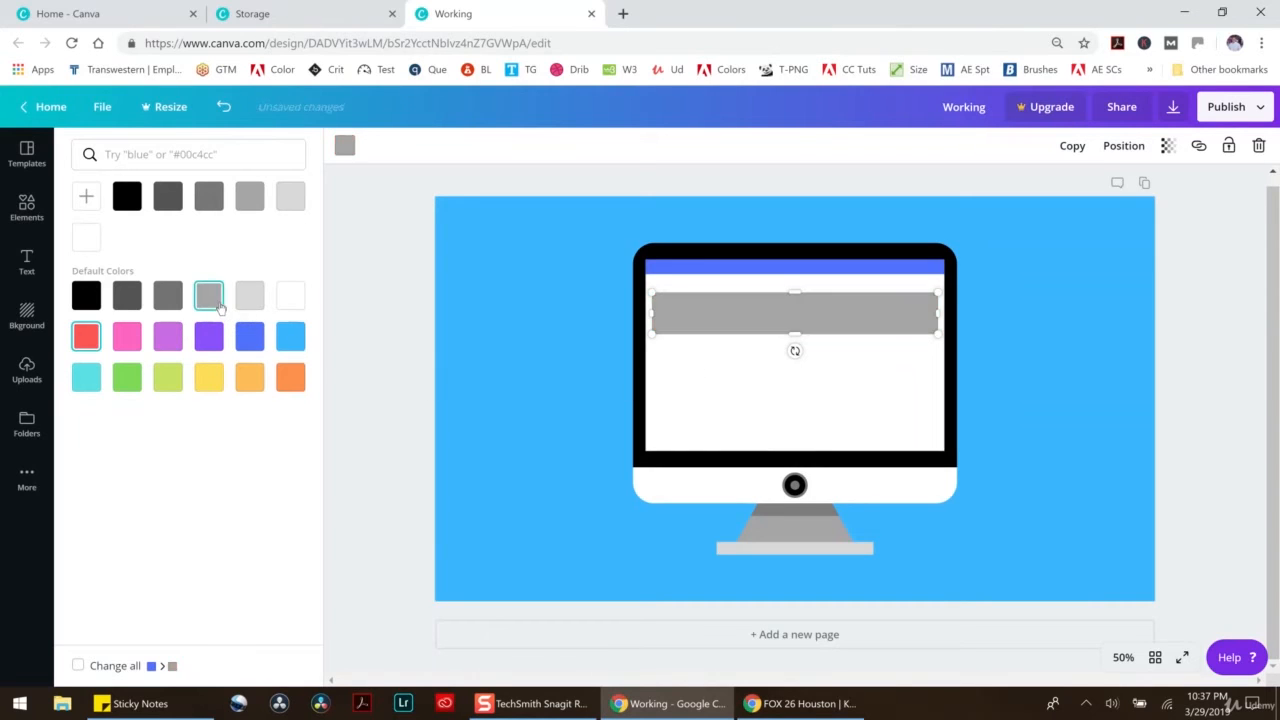
click(86, 336)
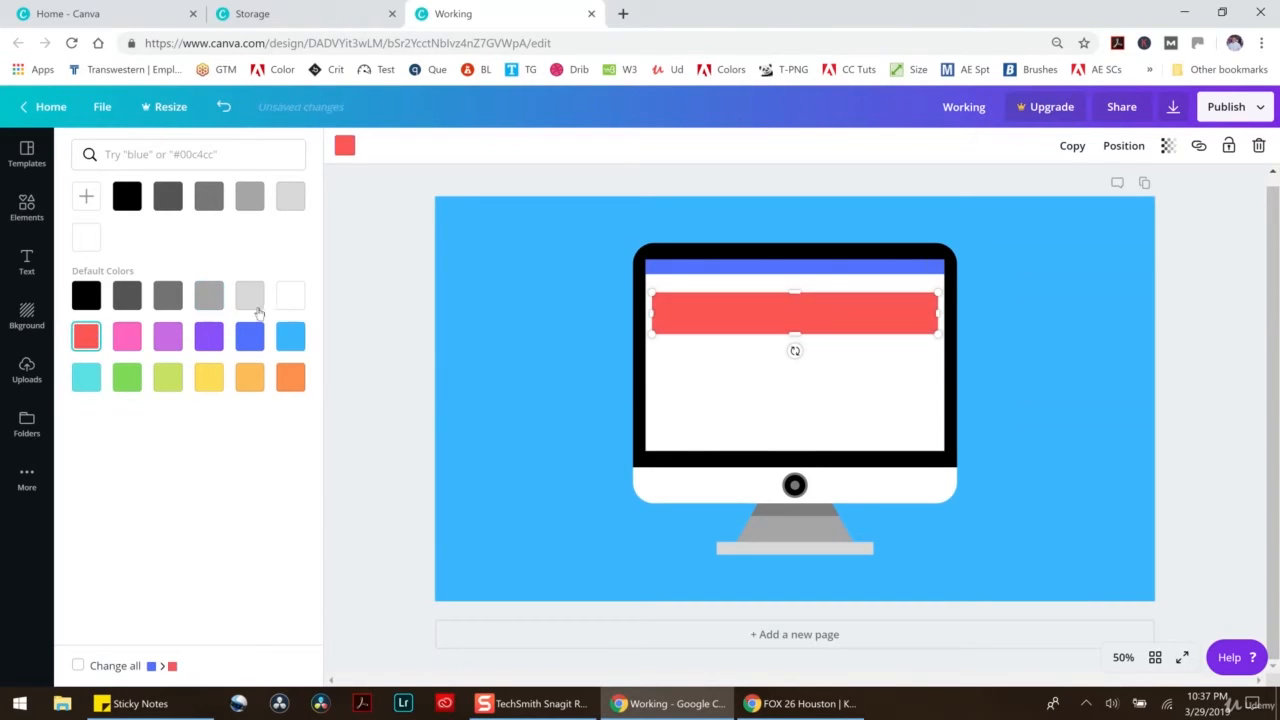
Duplicate the red banner and reshape the copy into a large content block below it, aligned to the banner's left end
key(ctrl+c)
key(ctrl+v)
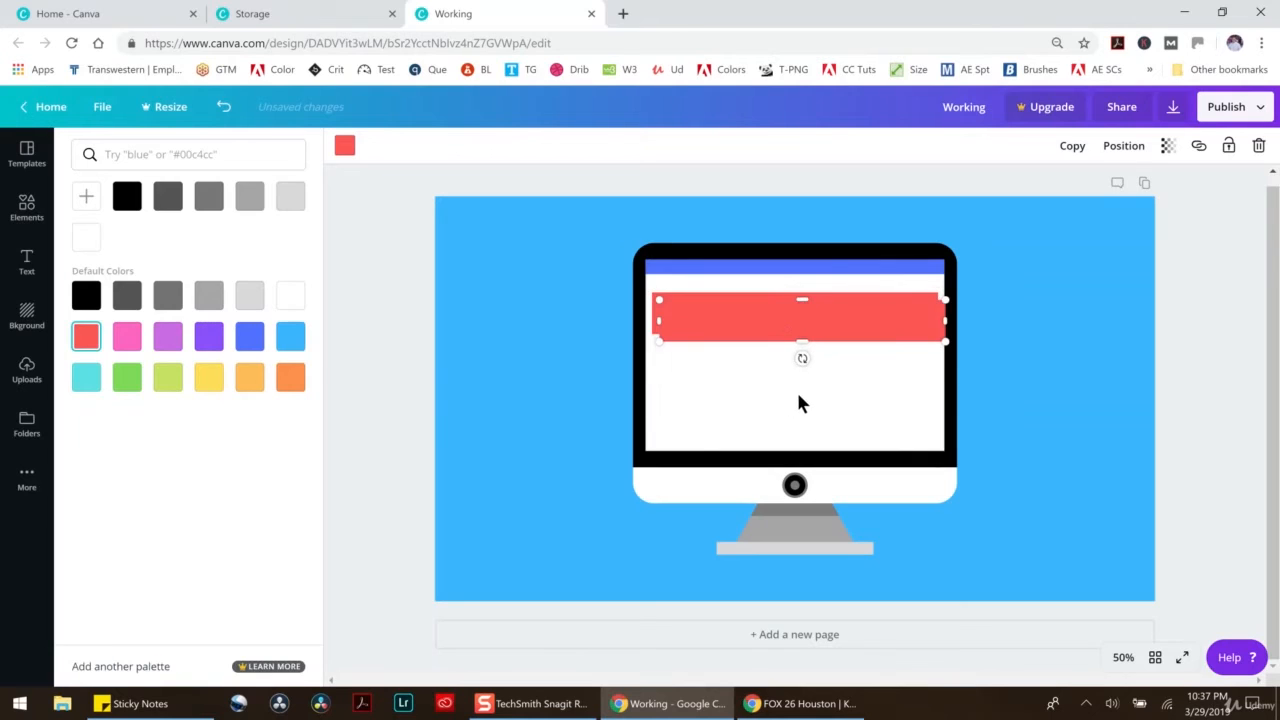
drag(820, 323, 815, 362)
drag(936, 362, 811, 366)
drag(733, 383, 734, 442)
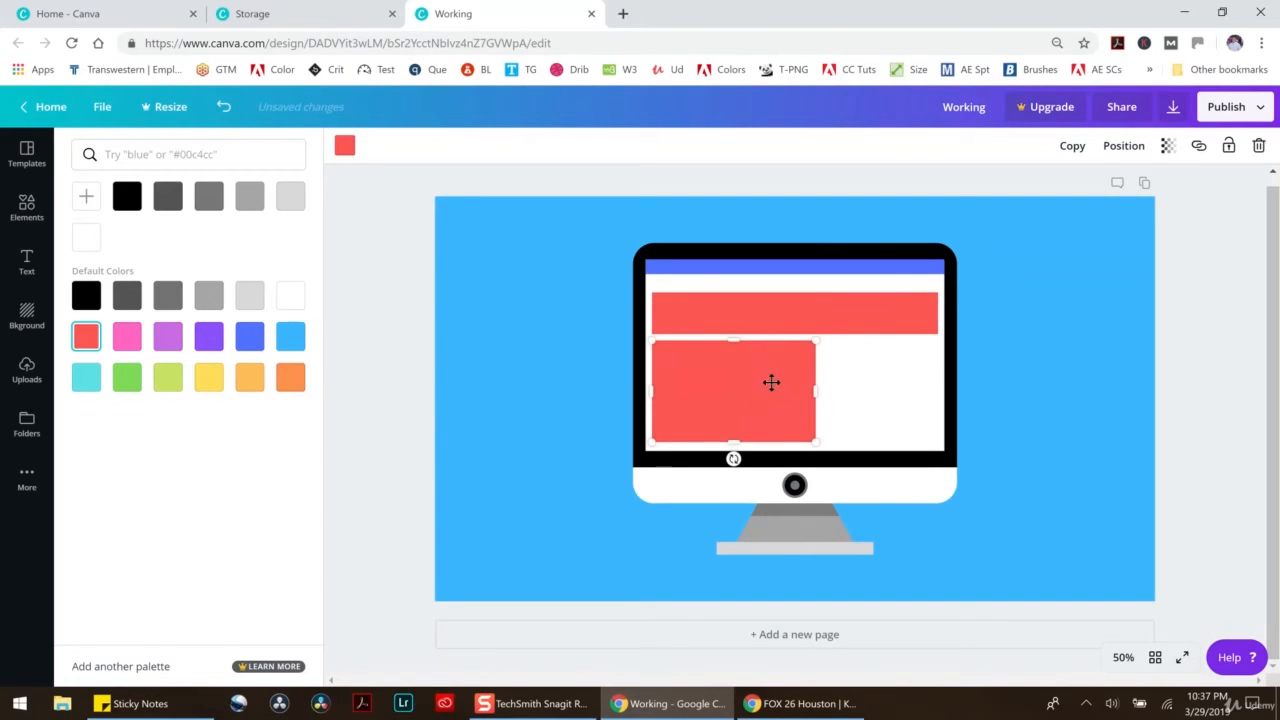
Duplicate the content block as a narrow column under the banner's right end and widen the original block to leave a thin gap
key(ctrl+d)
drag(810, 386, 900, 371)
drag(771, 389, 878, 391)
Color the large content block and the narrow column beside it light gray
click(810, 388)
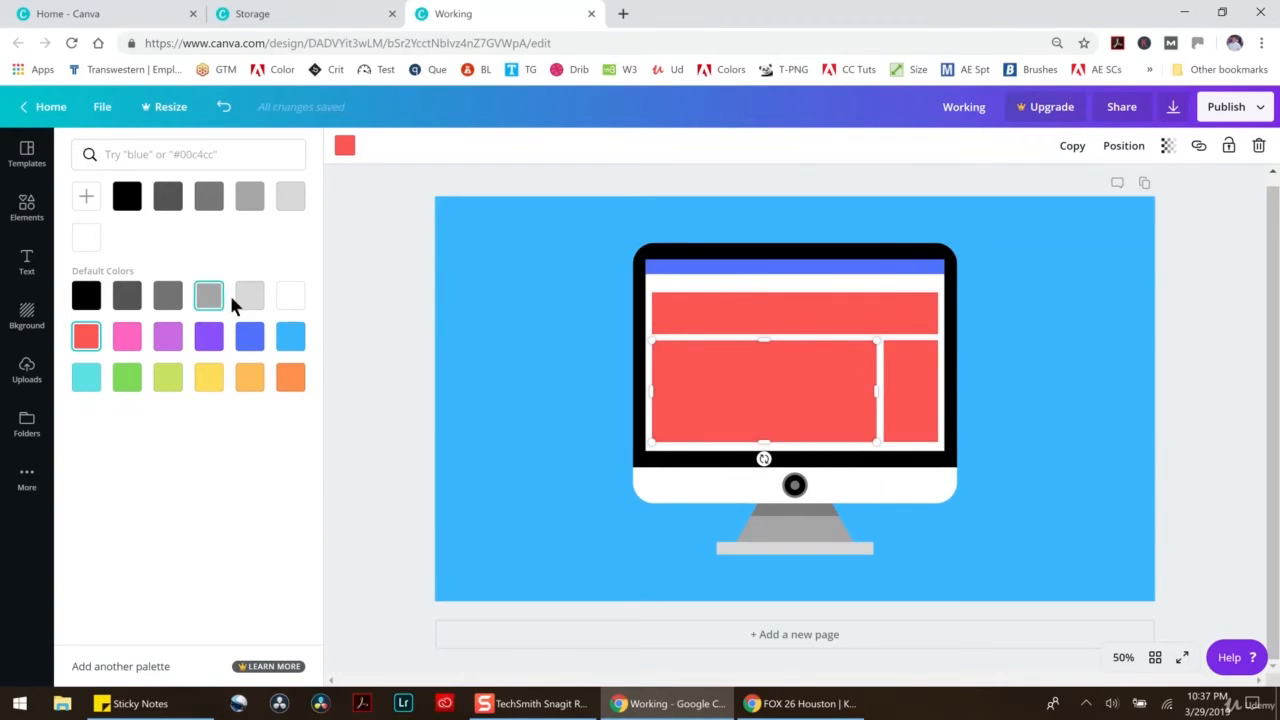
click(249, 300)
click(916, 380)
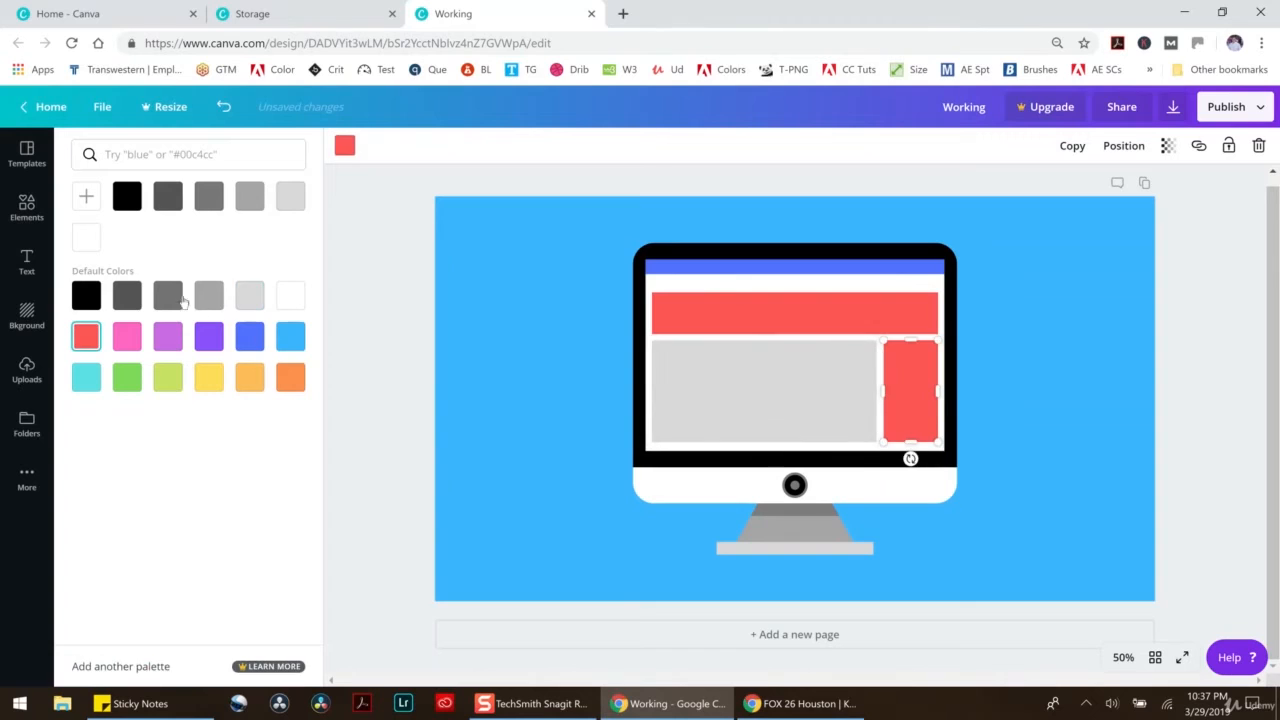
click(262, 290)
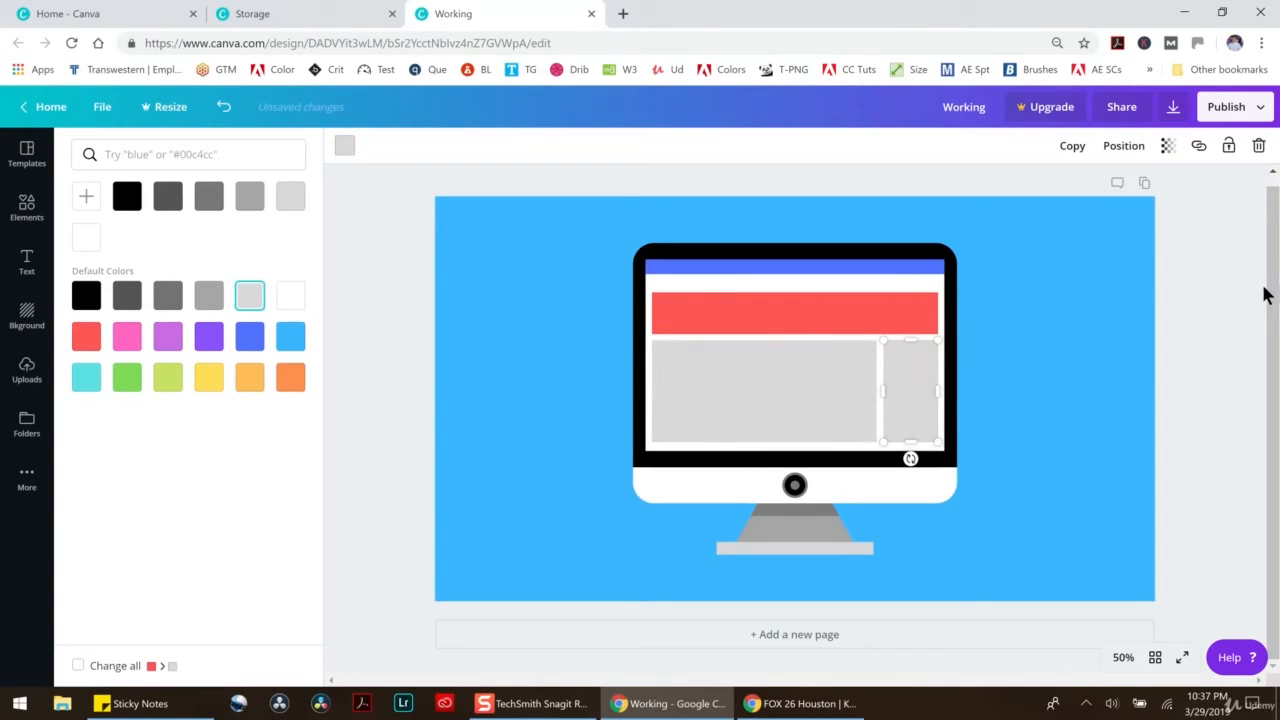
click(1231, 300)
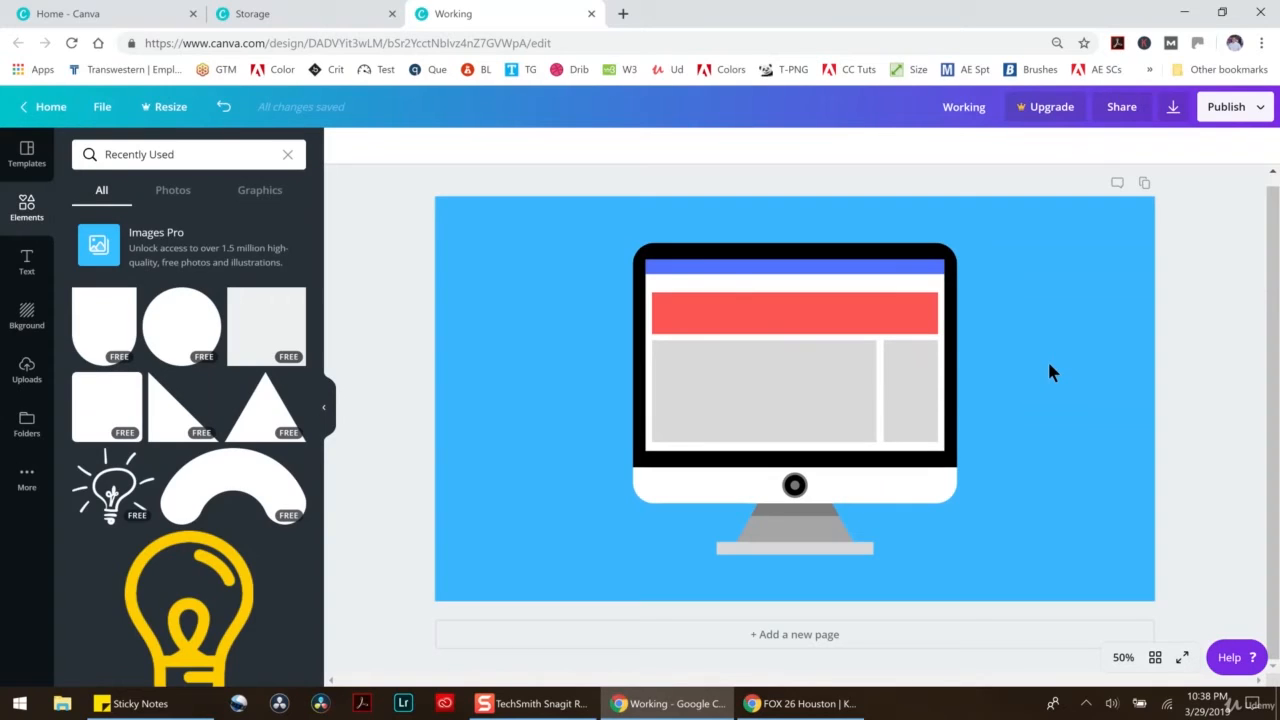
Add a gray square, shrink it to a tiny spacer and place it over the gap between the content block and narrow column
click(1123, 657)
click(1113, 363)
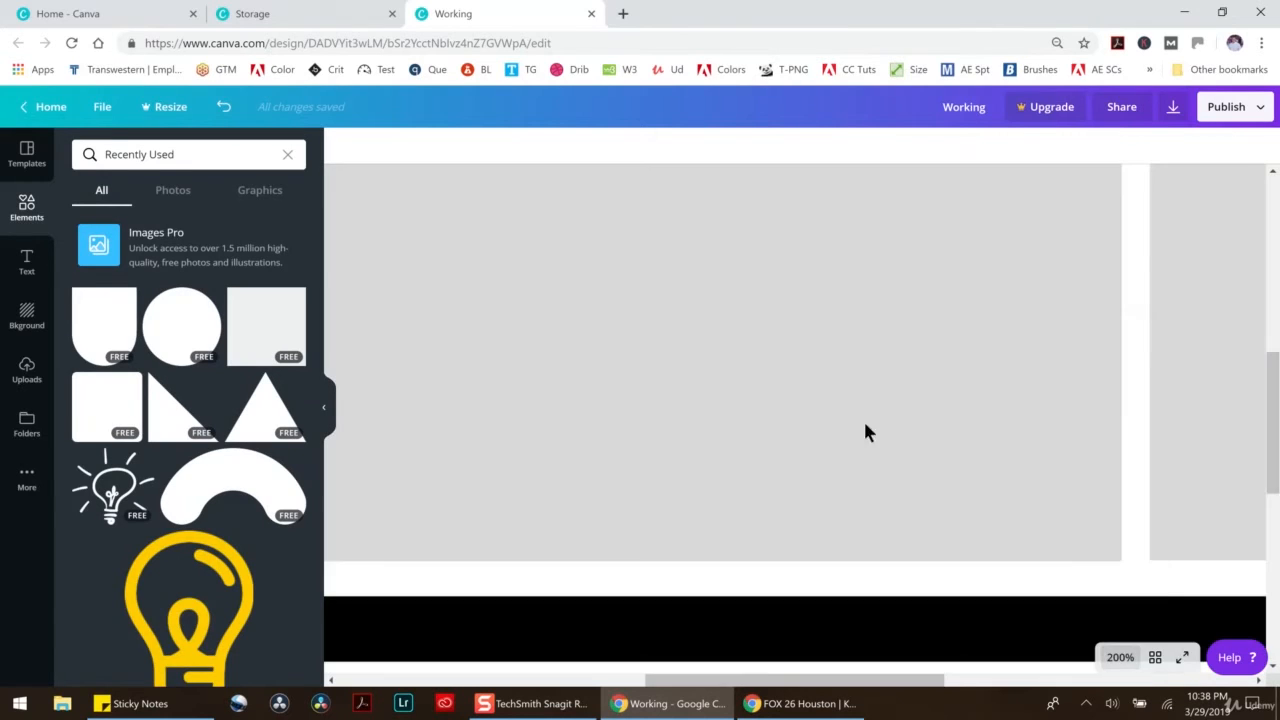
scroll(815, 427, up, 3)
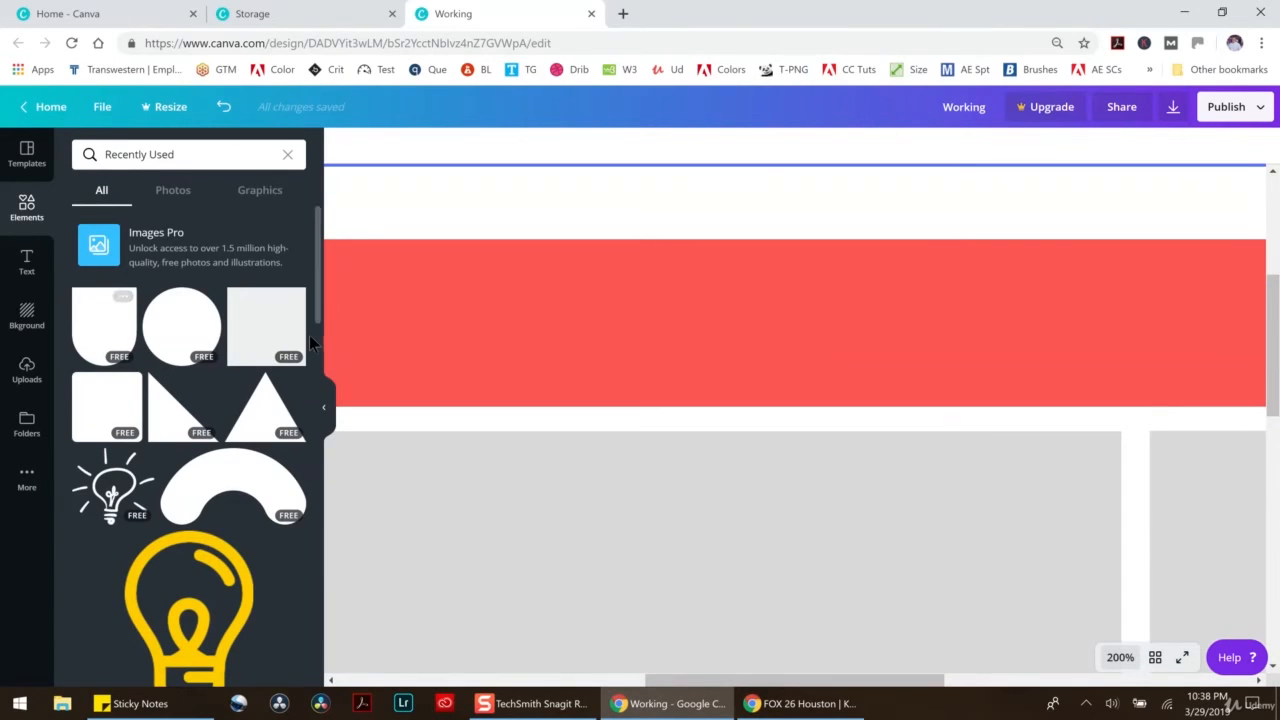
click(266, 334)
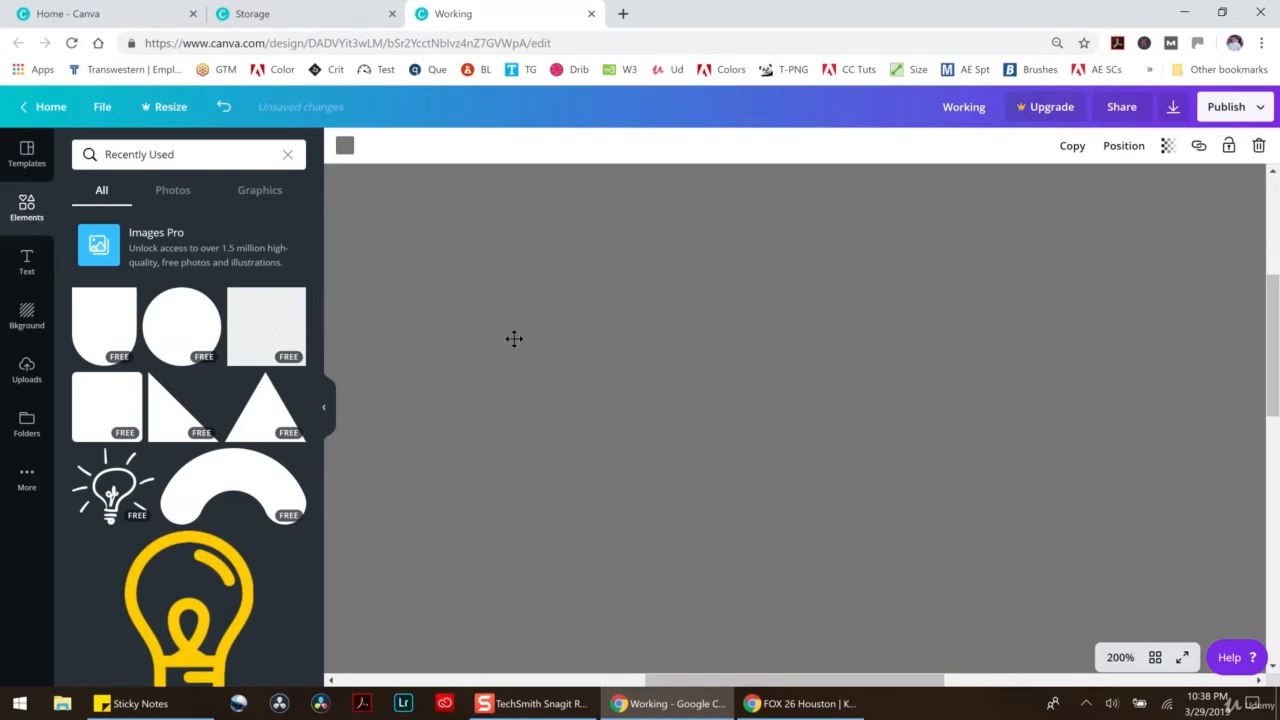
click(1120, 657)
click(1117, 490)
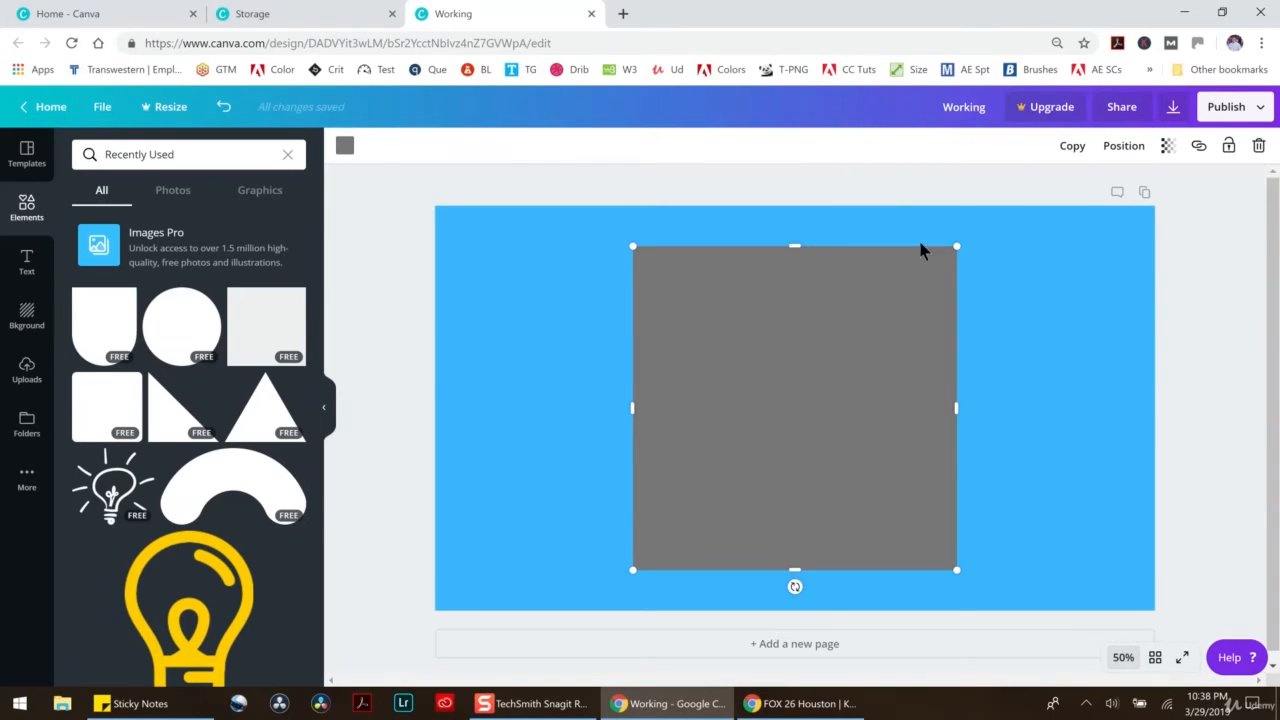
drag(955, 243, 641, 563)
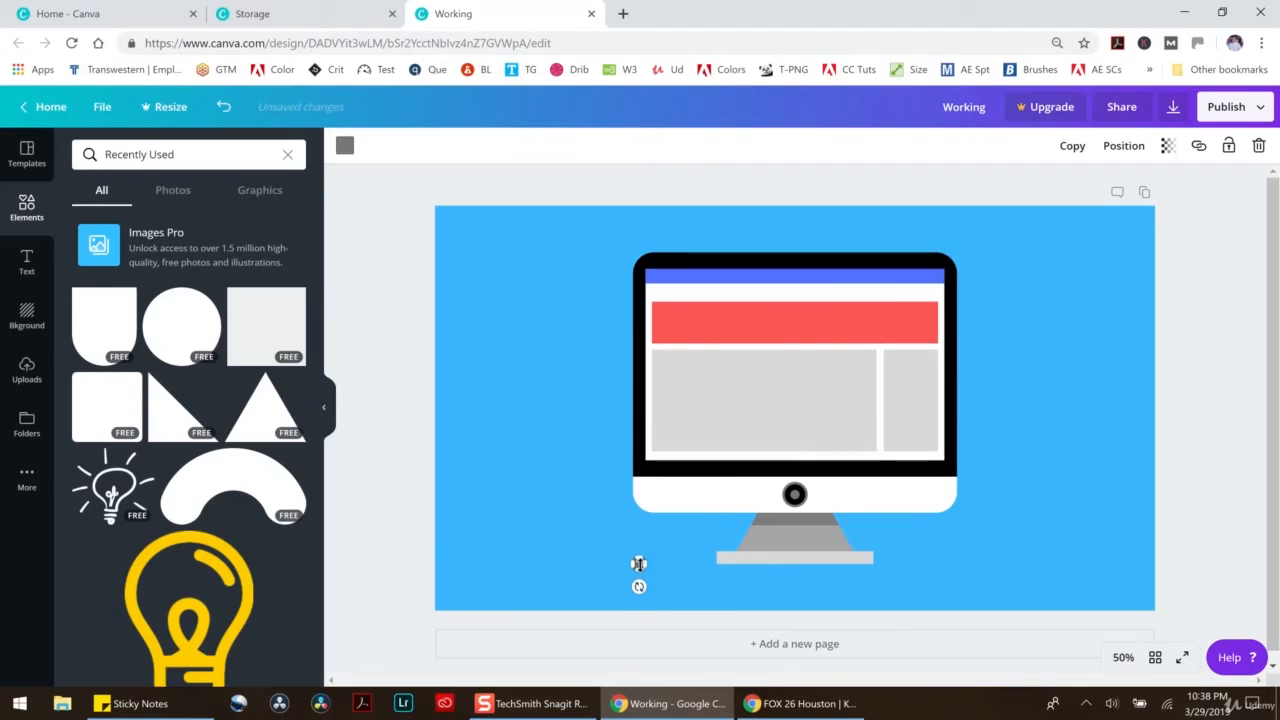
click(597, 619)
drag(638, 566, 877, 365)
Color the small square yellow and resize it to match the width of the gap between the two gray blocks
click(1122, 659)
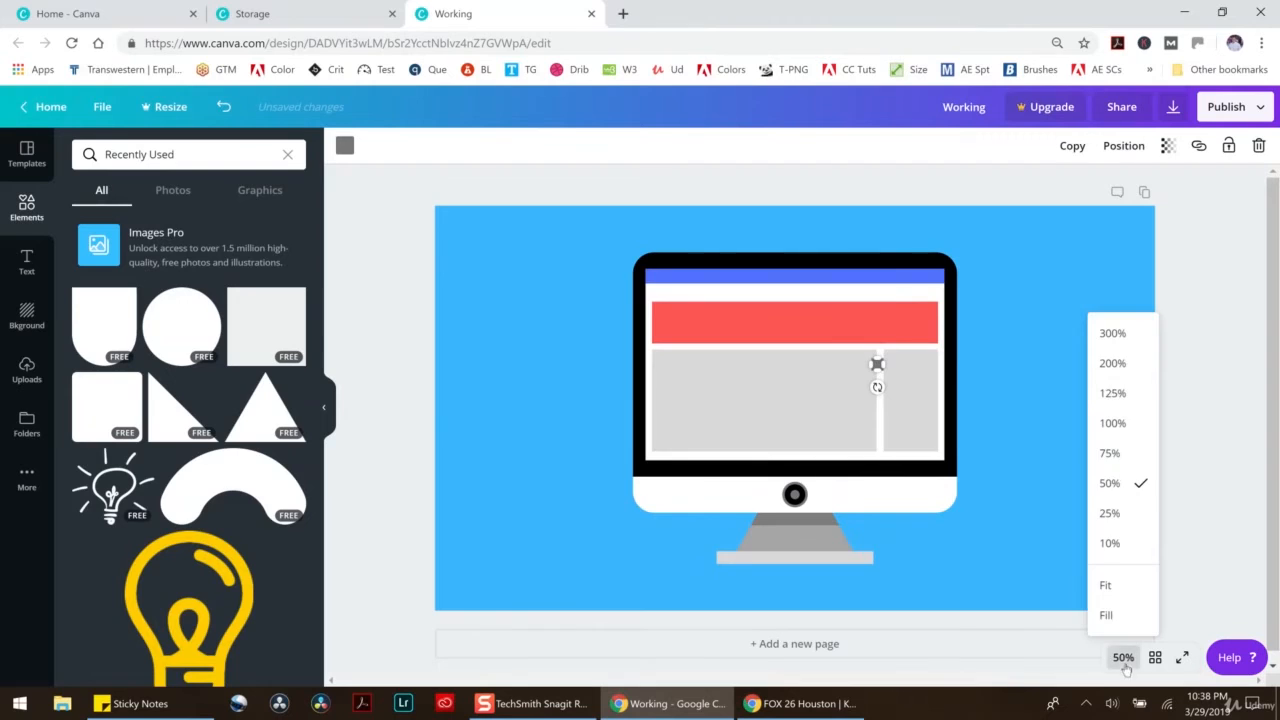
click(1112, 363)
scroll(1146, 386, up, 3)
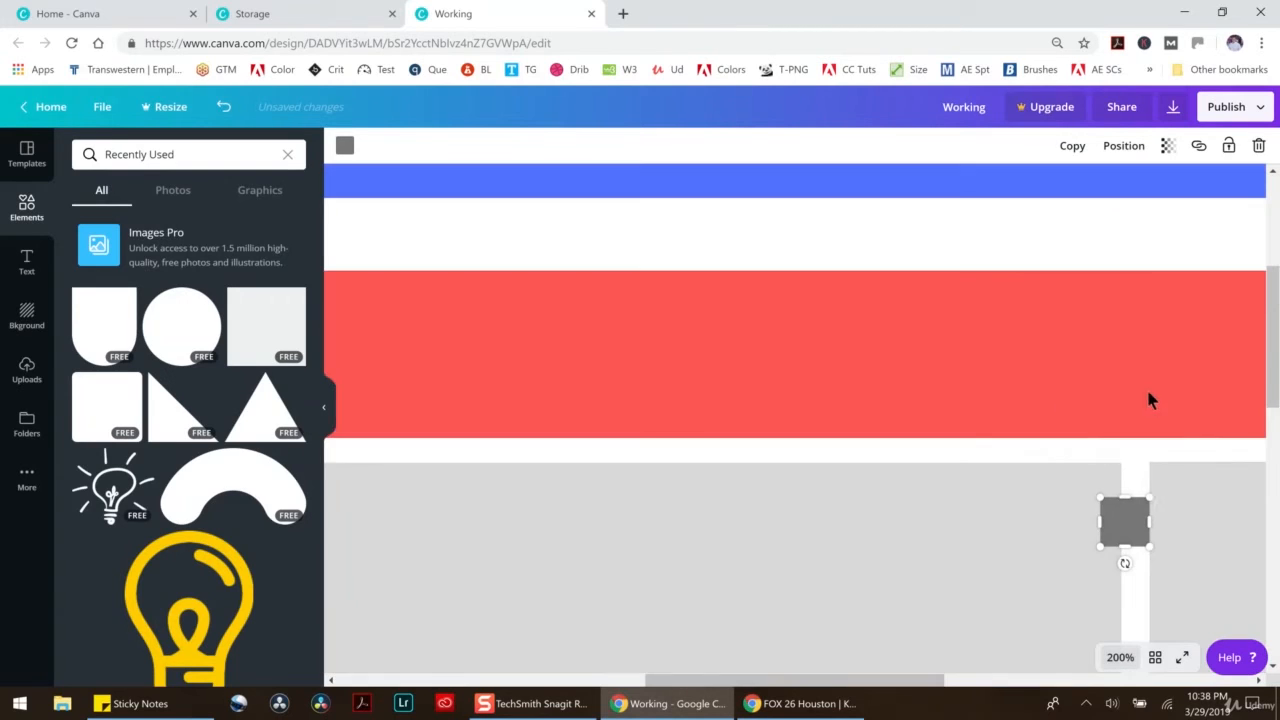
click(344, 145)
click(210, 380)
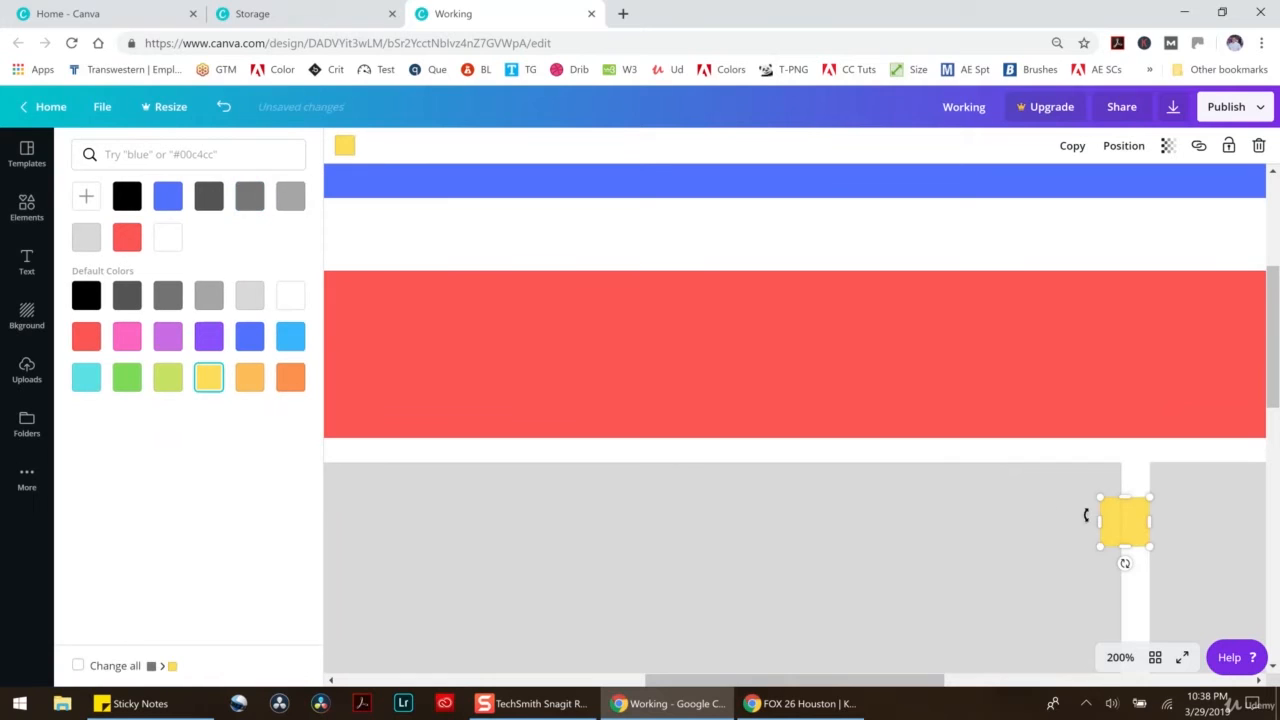
mouse_move(1101, 522)
mouse_down()
mouse_move(1122, 522)
mouse_move(1134, 503)
mouse_move(1135, 525)
mouse_move(1122, 510)
mouse_up()
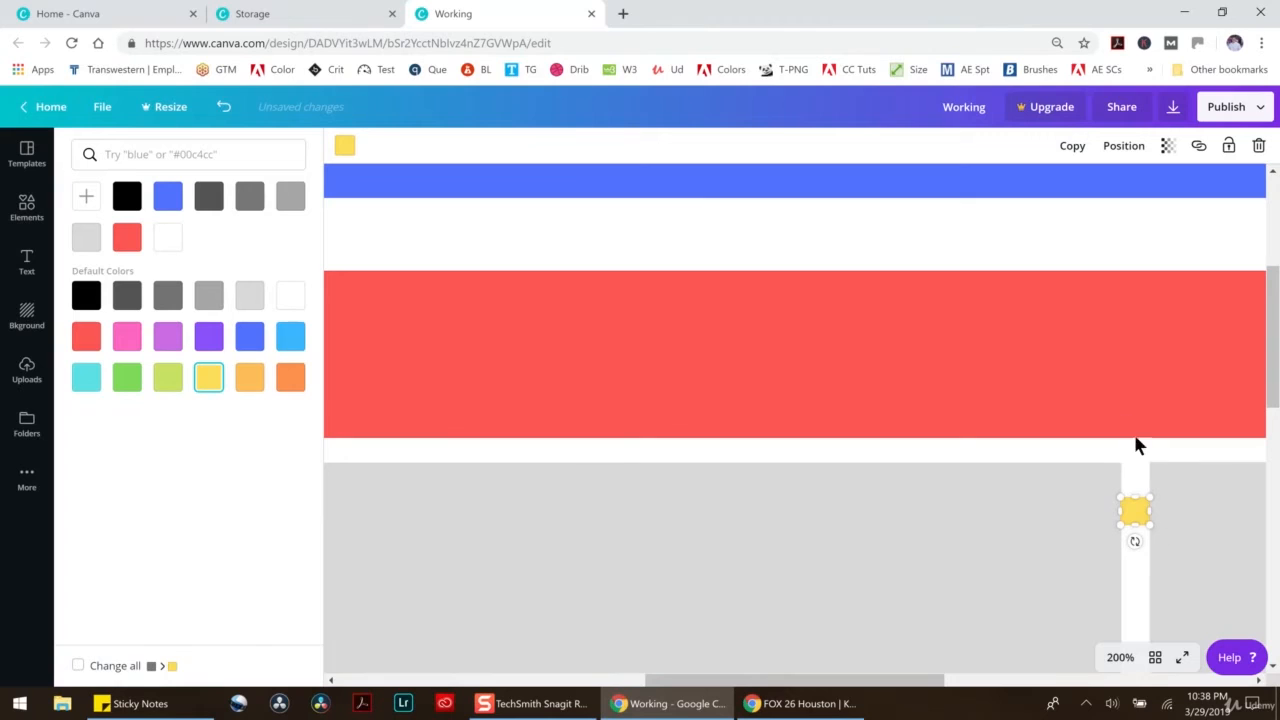
Using the yellow square as a spacer, lower the top edges of both gray blocks to match their gap, then return it there
drag(1134, 509, 1092, 450)
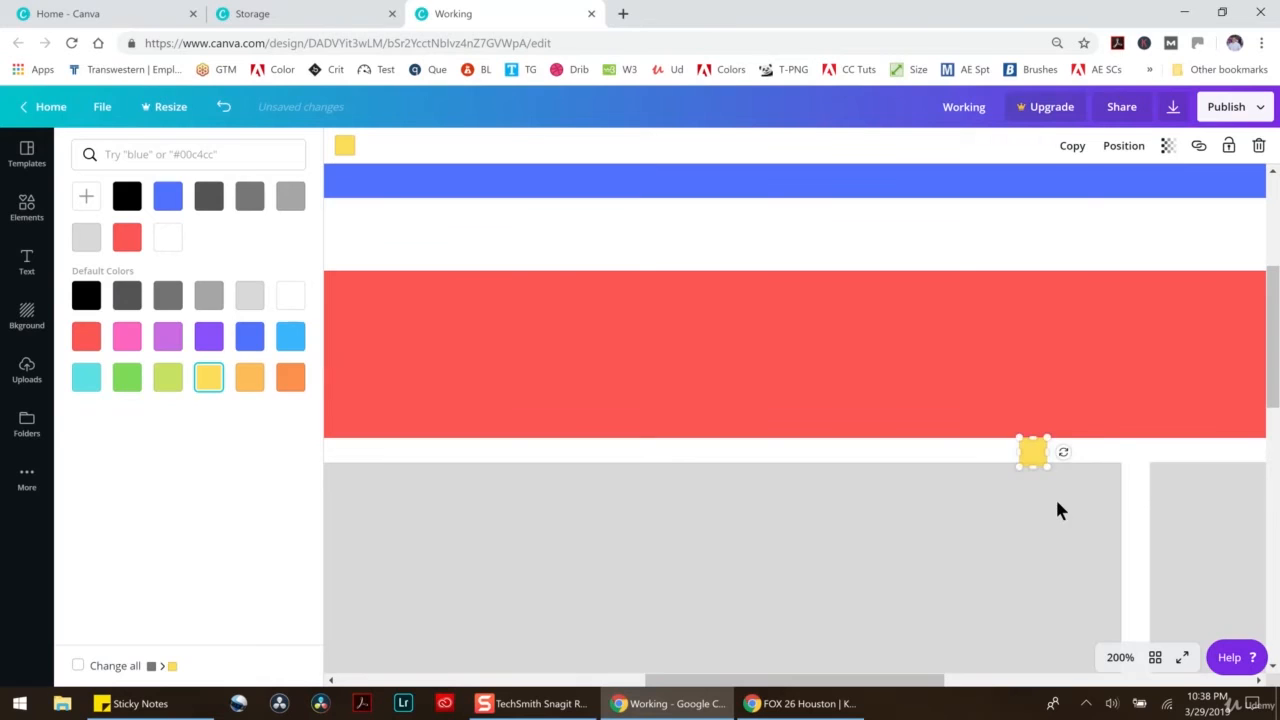
click(1012, 504)
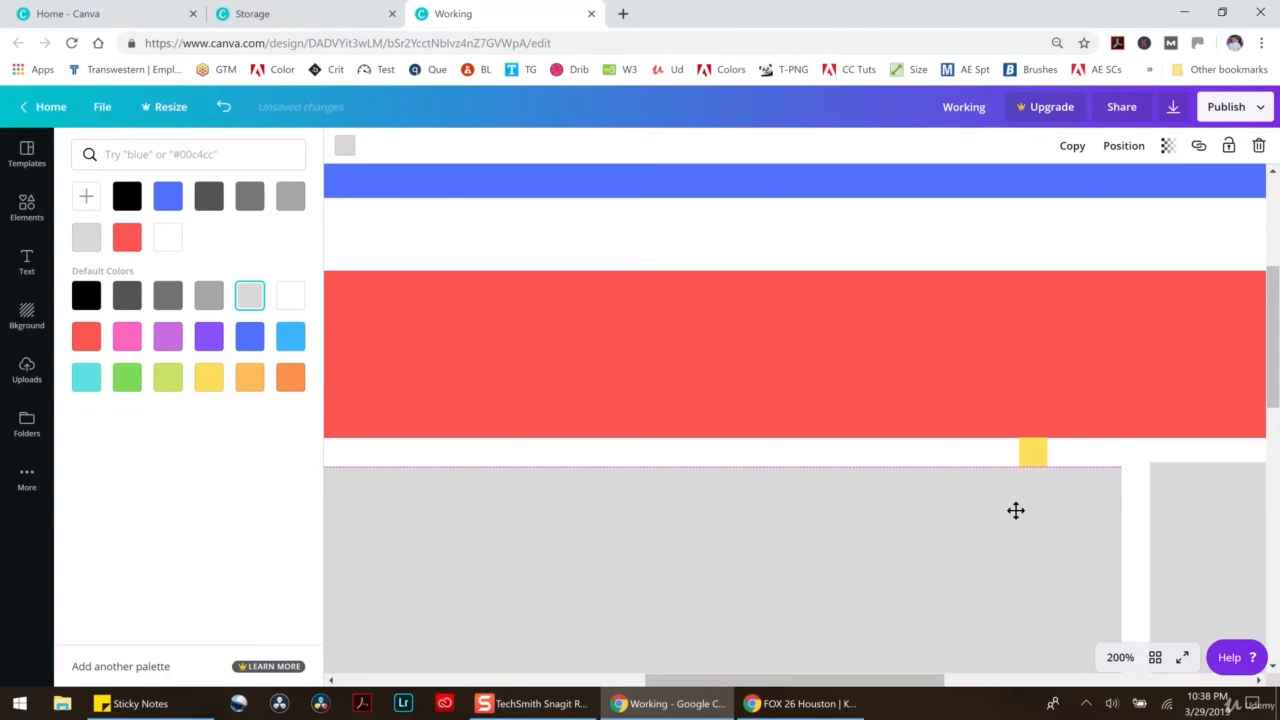
click(1037, 452)
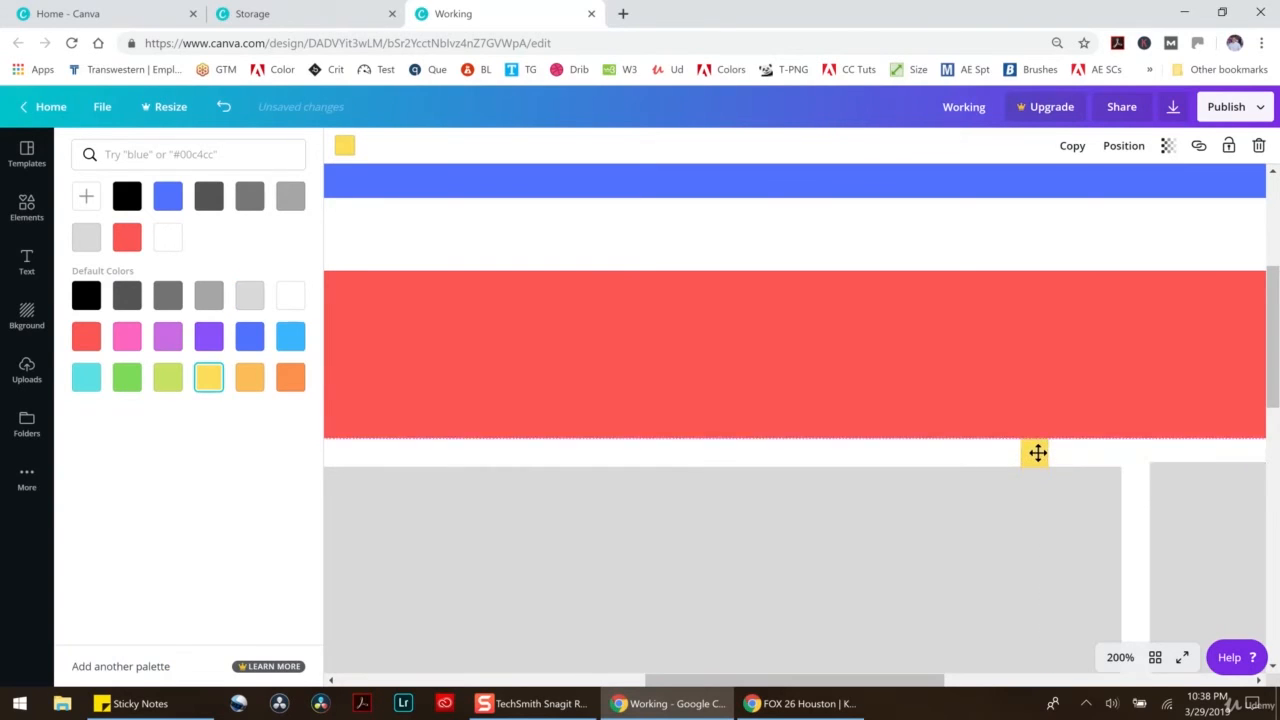
click(1037, 507)
drag(1038, 460, 1190, 459)
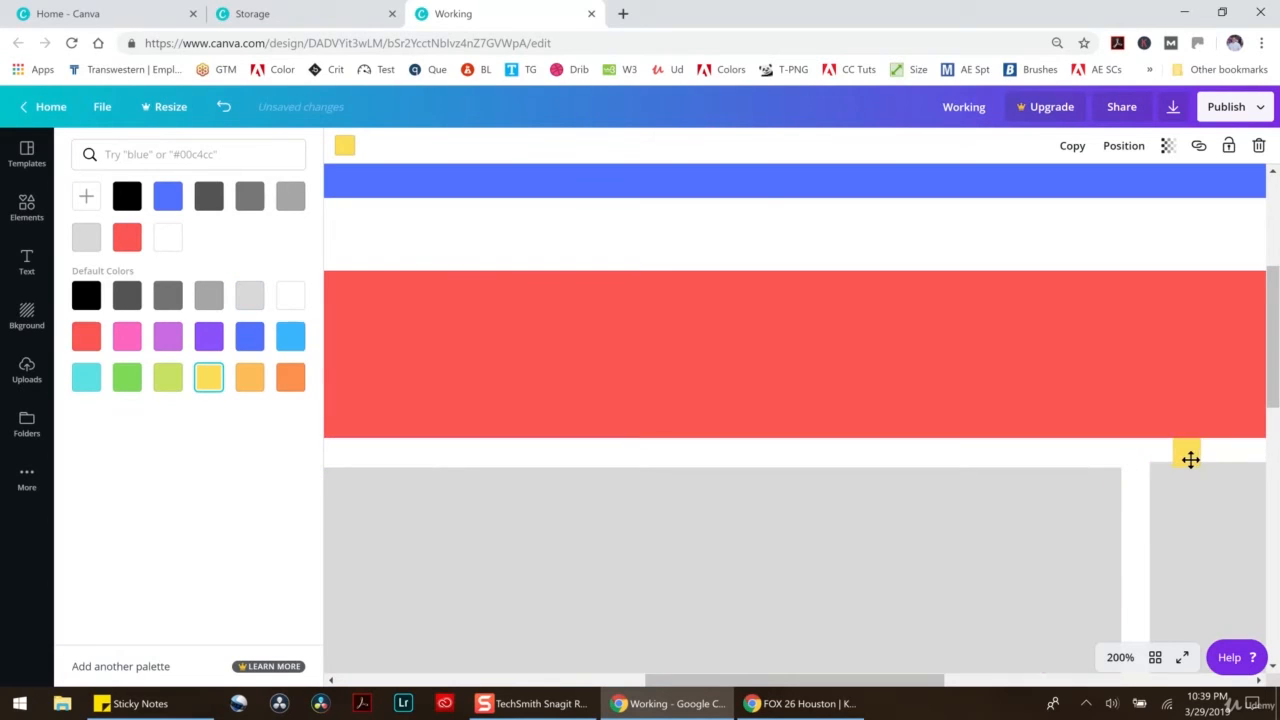
click(1198, 491)
drag(1186, 460, 1135, 567)
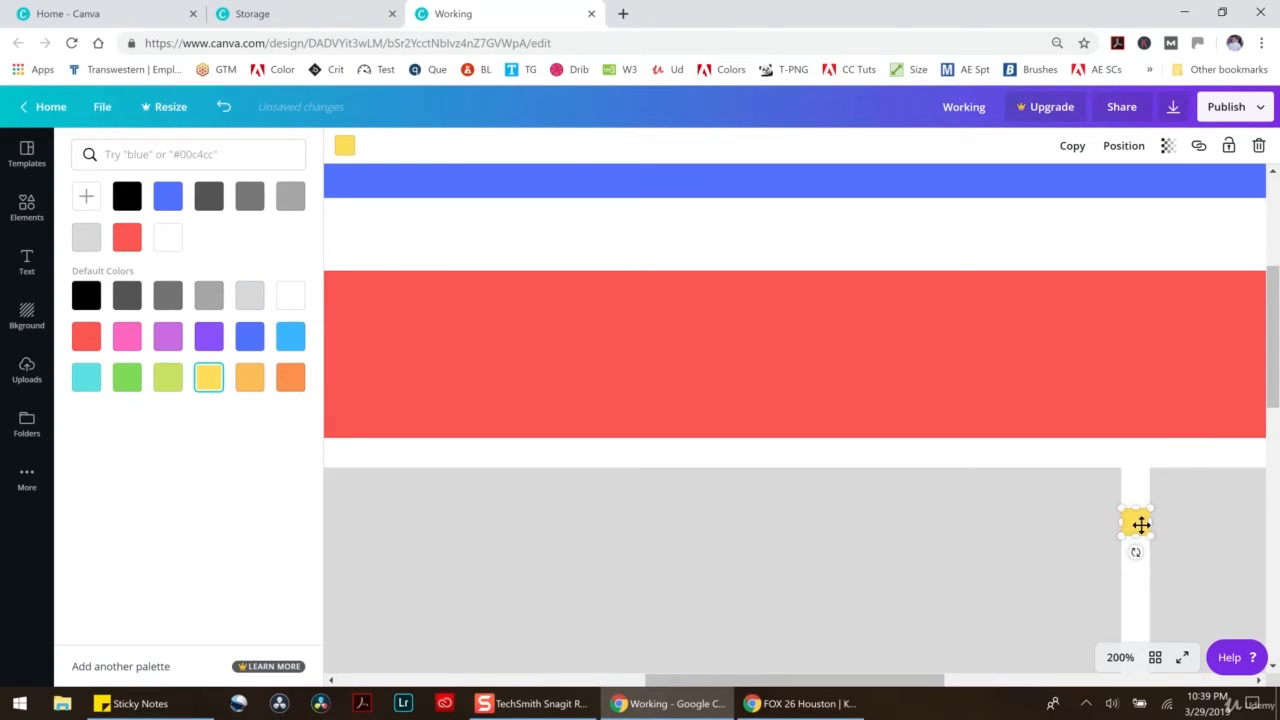
scroll(920, 560, down, 3)
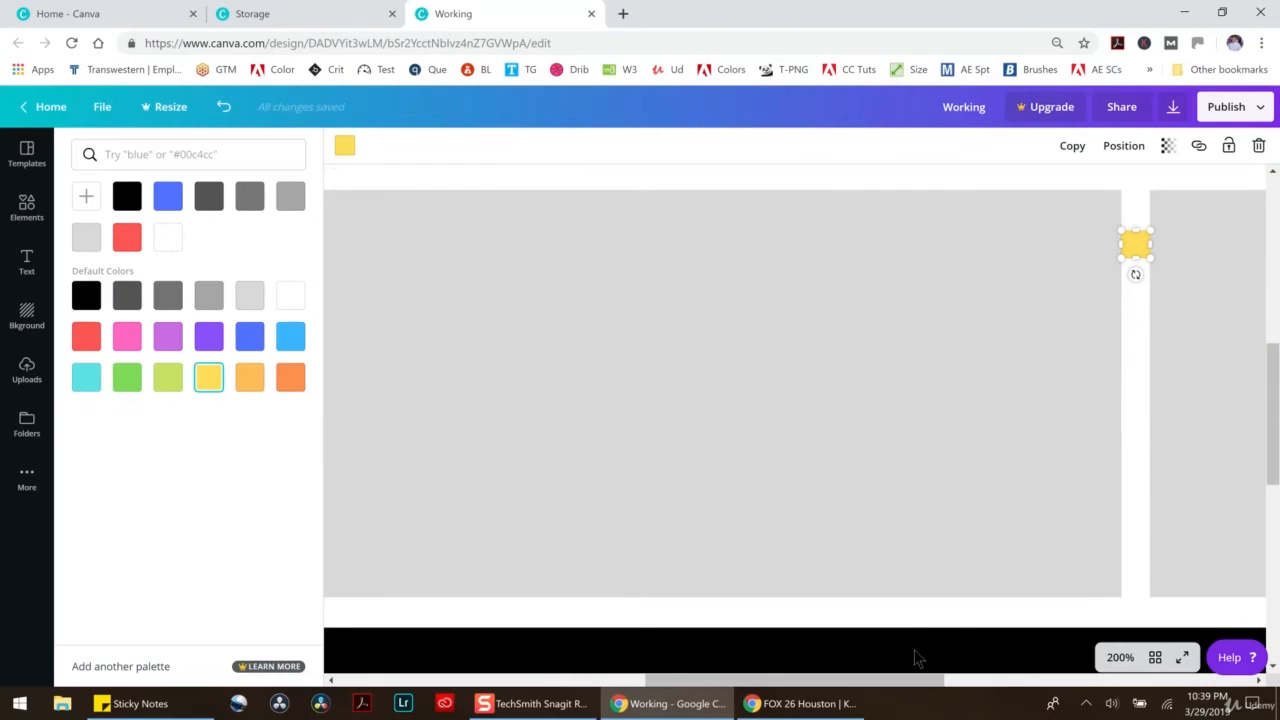
drag(888, 681, 840, 678)
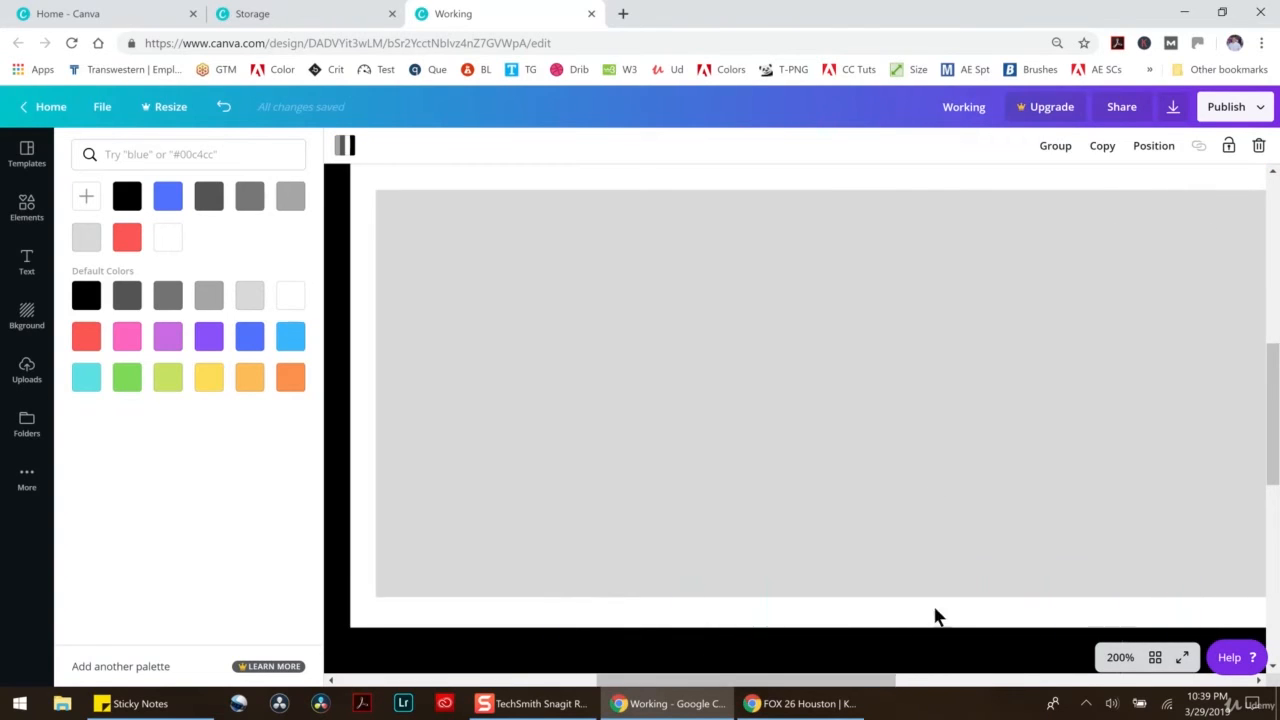
scroll(1005, 618, up, 2)
click(1117, 657)
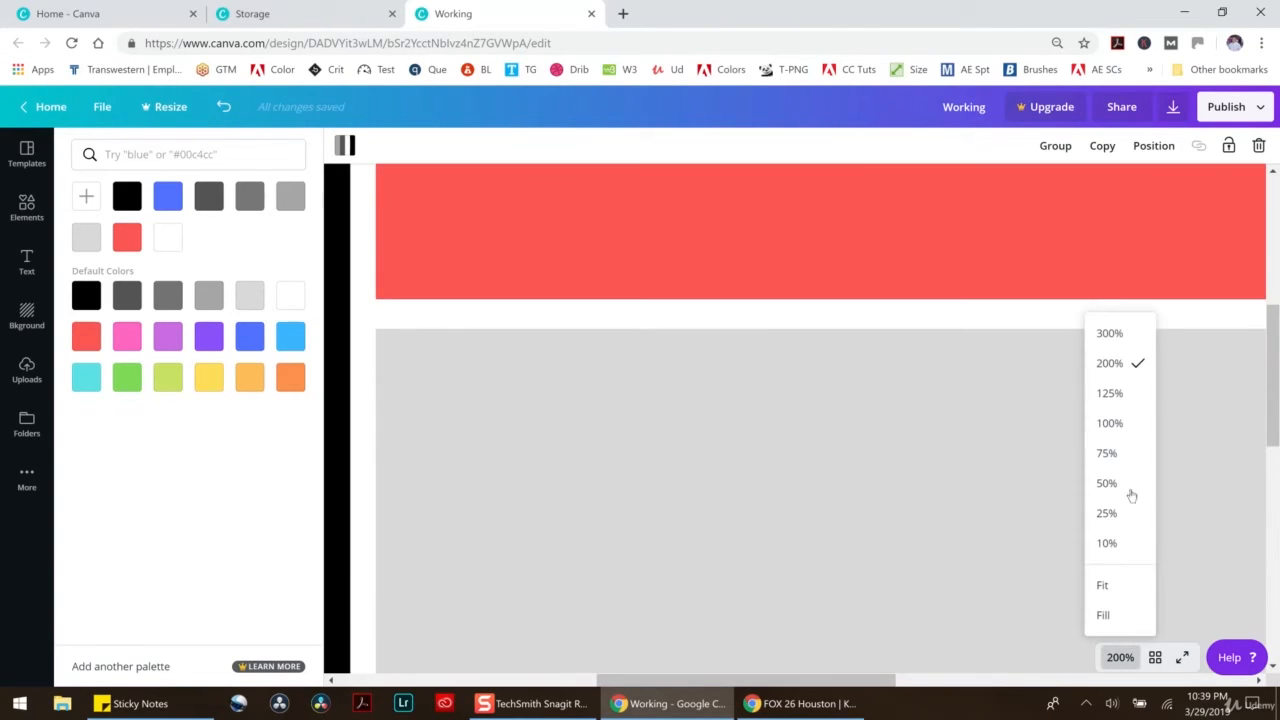
click(1112, 395)
click(290, 294)
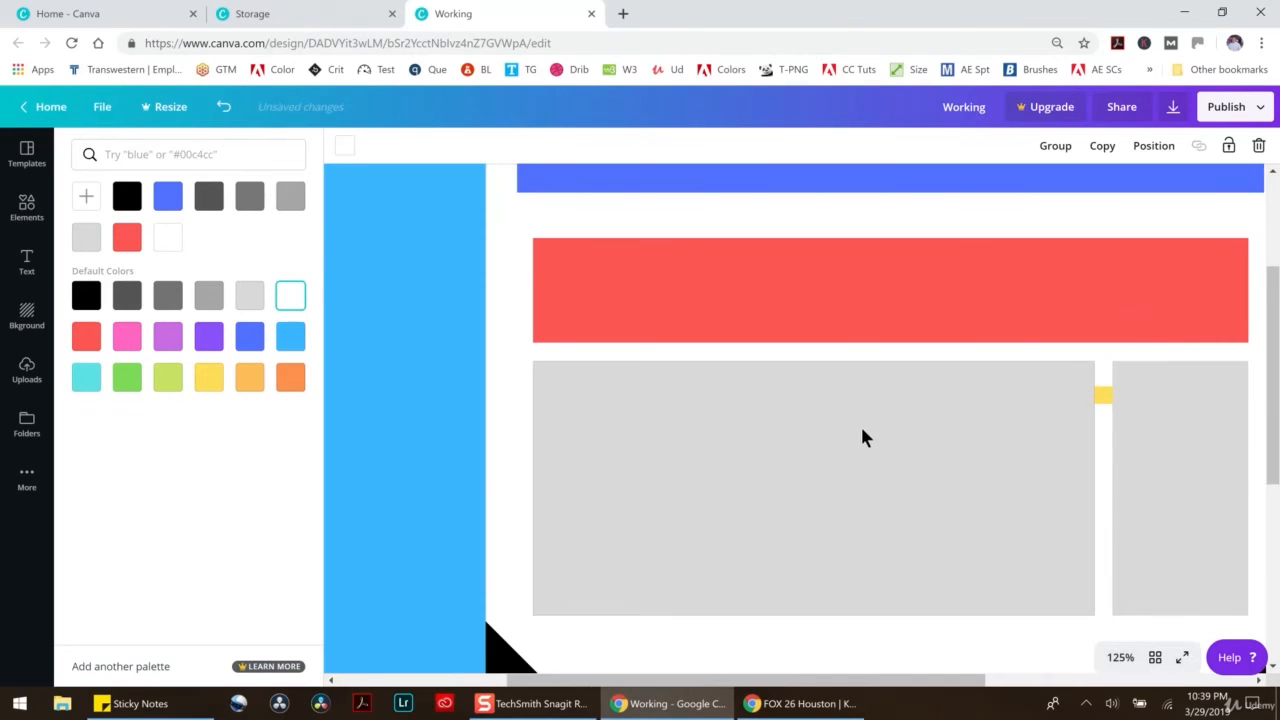
click(224, 106)
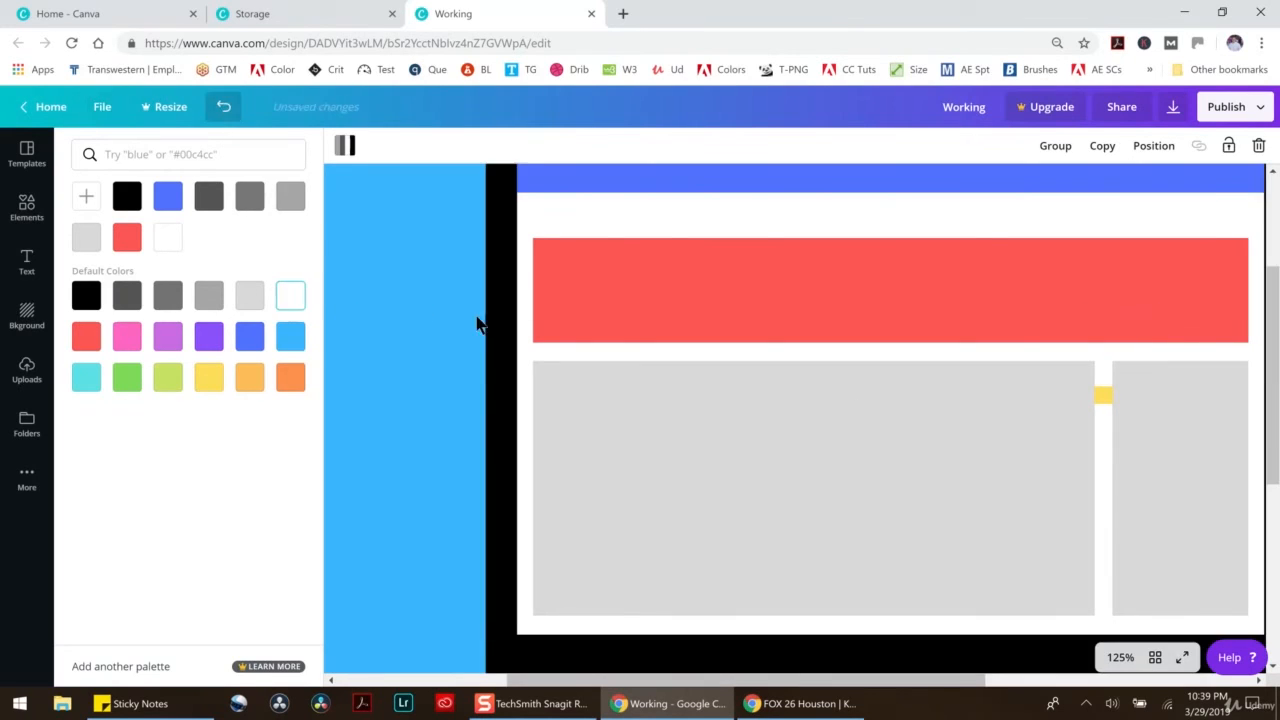
Duplicate the large gray content block and reshape the copy into a thin white strip across its upper part
click(704, 426)
key(ctrl+d)
drag(814, 469, 800, 449)
drag(813, 617, 812, 375)
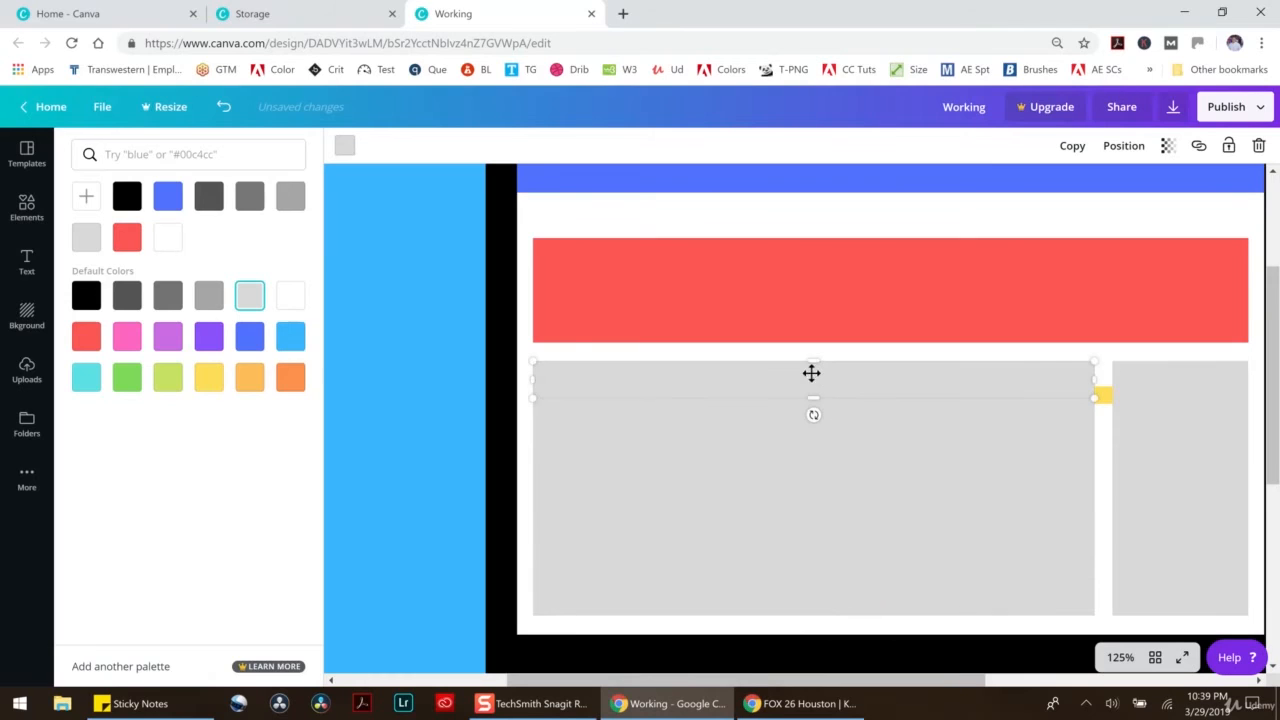
drag(1096, 357, 1096, 385)
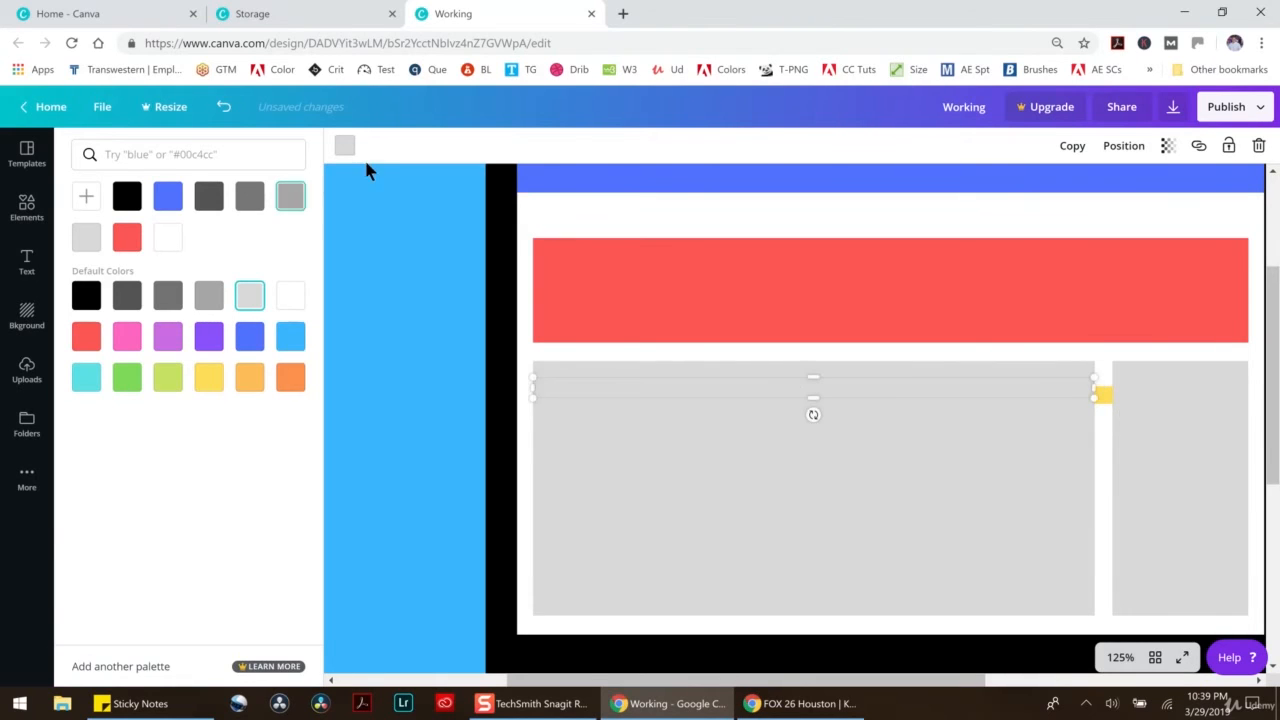
click(344, 145)
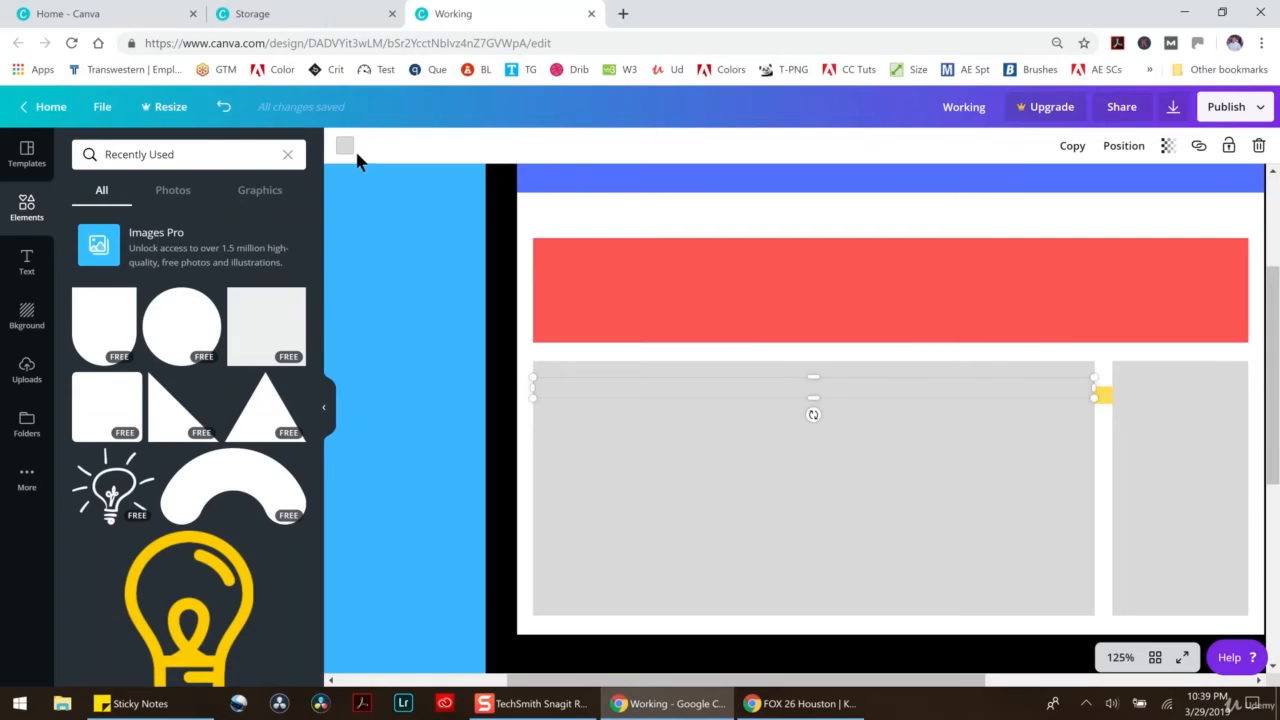
click(345, 147)
click(290, 295)
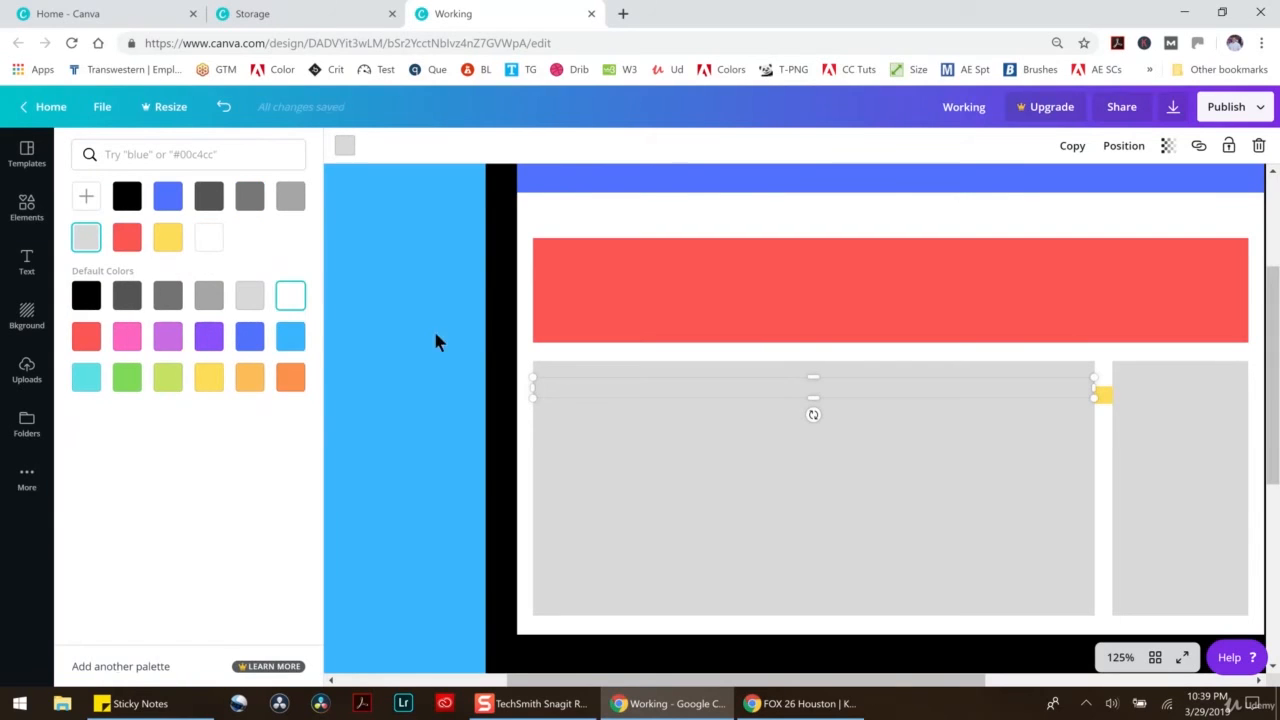
Place the yellow spacer above the white strip, align the strip beneath it and widen the strip to 604
drag(1104, 392, 975, 370)
click(932, 387)
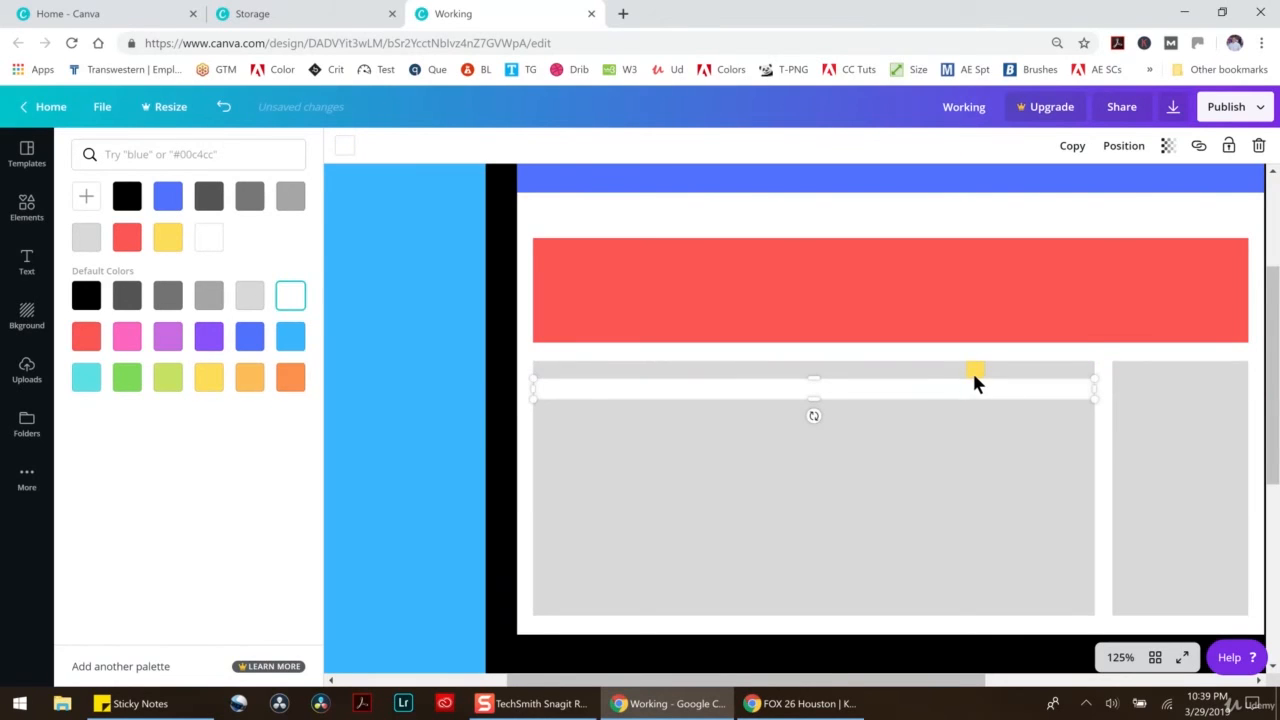
click(1098, 408)
click(803, 389)
drag(800, 390, 801, 391)
click(1098, 389)
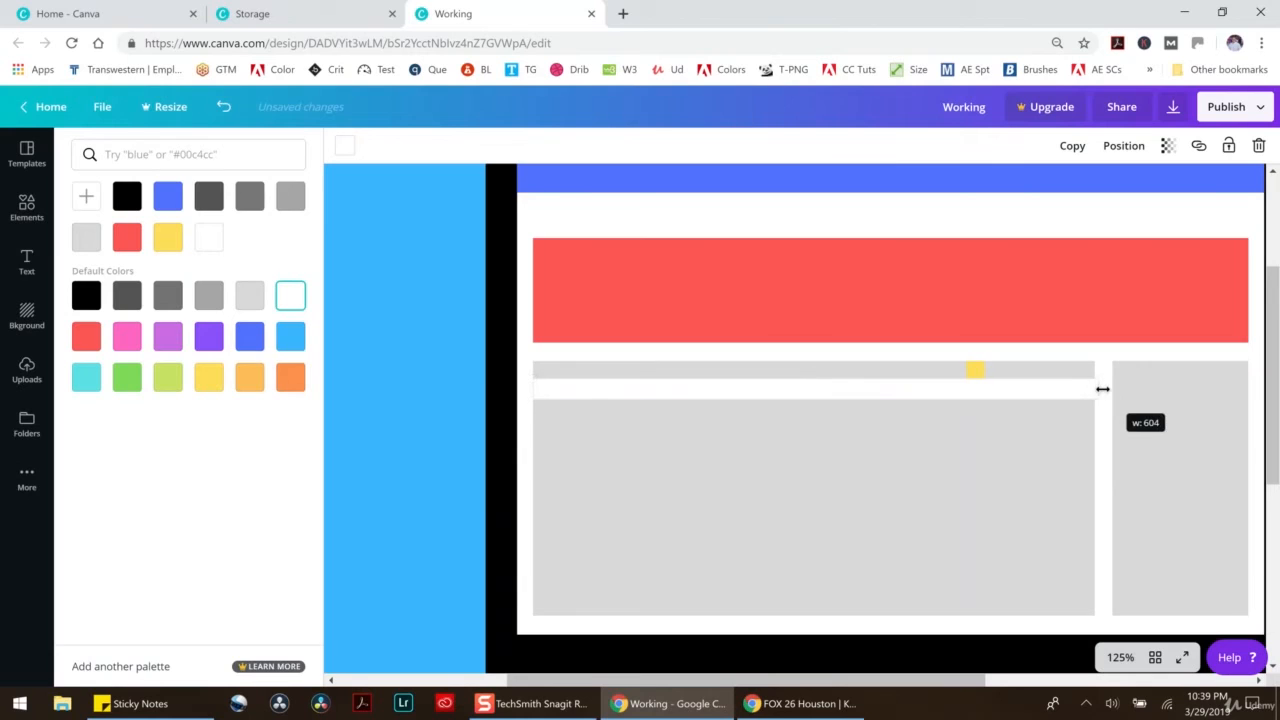
Duplicate the white strip down the gray block into four evenly spaced strips, using the yellow square to set each gap
drag(971, 367, 973, 411)
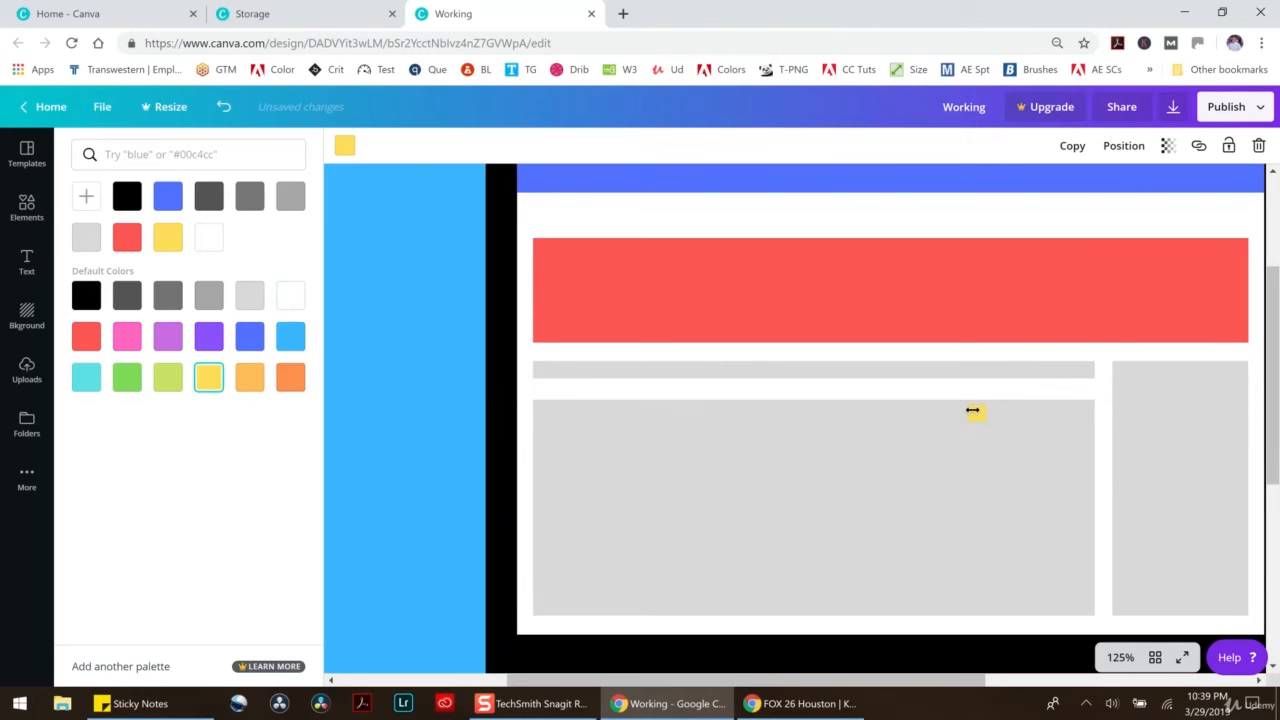
click(966, 389)
key(ctrl+c)
key(ctrl+v)
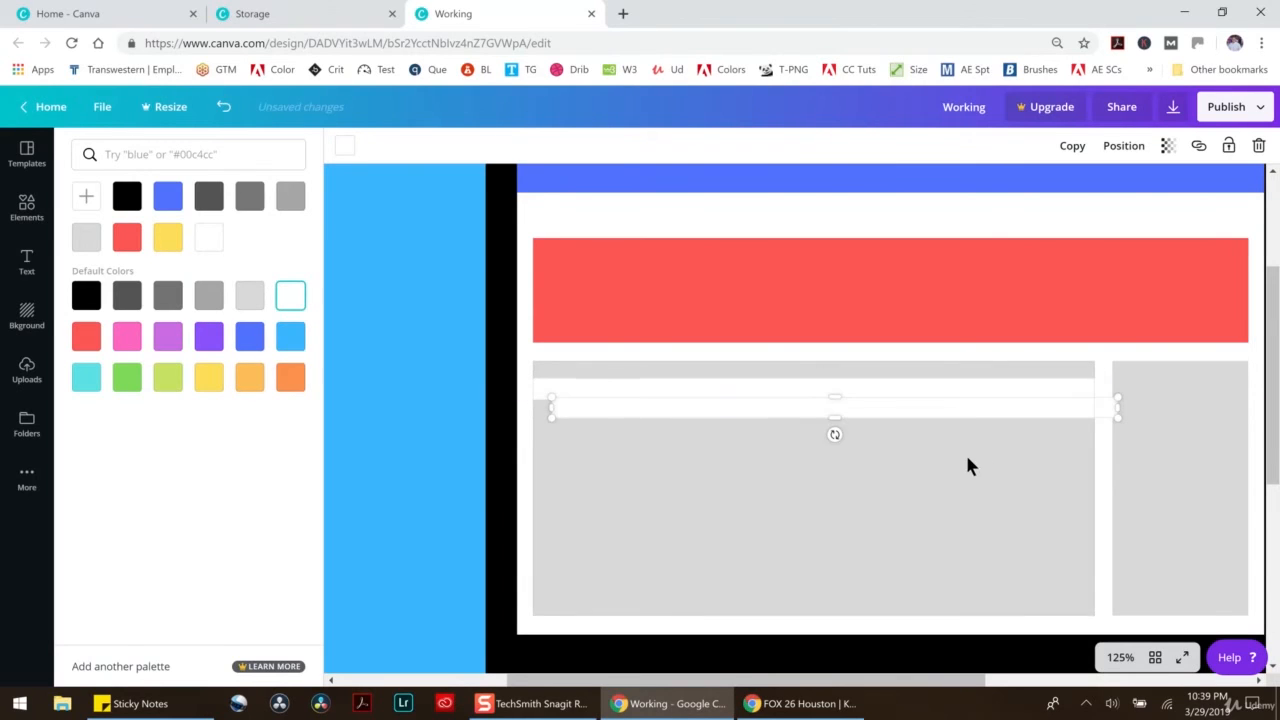
drag(970, 411, 975, 524)
click(944, 430)
key(ctrl+d)
key(ctrl+v)
key(ctrl+d)
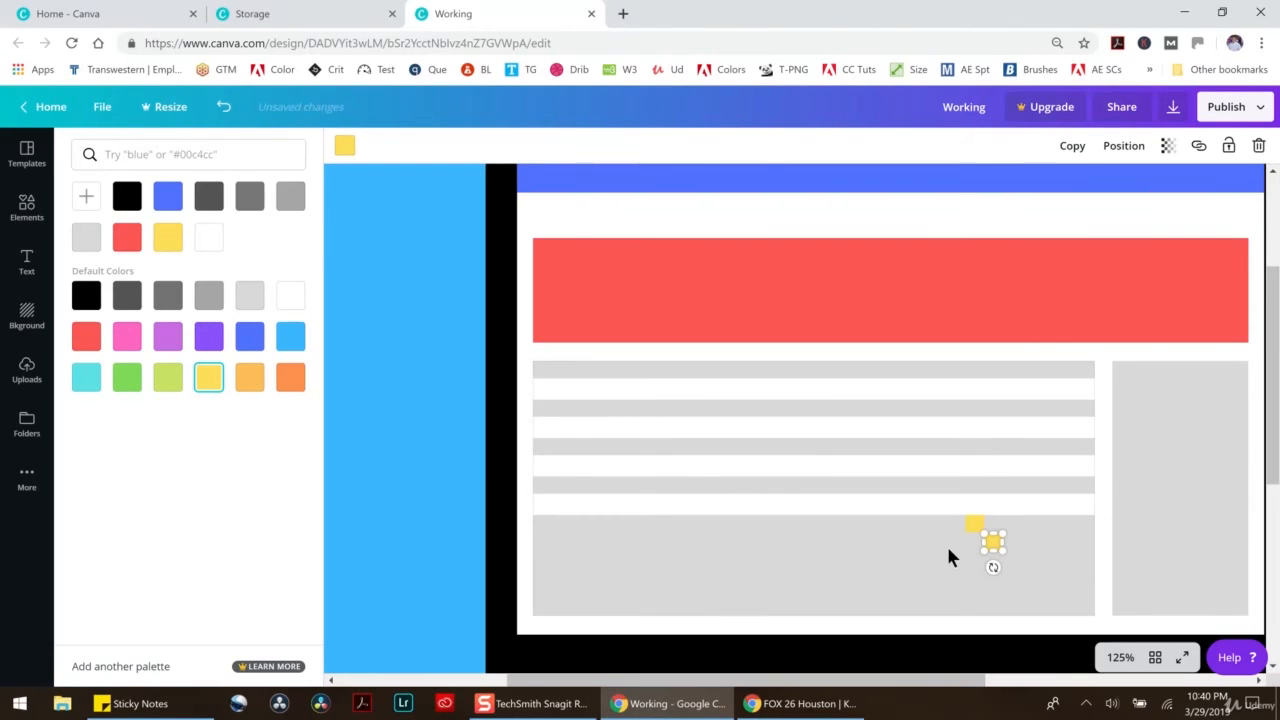
click(224, 106)
Add two more white strips below, continuing the even spacing down the lower part of the gray block
click(918, 468)
key(ctrl+d)
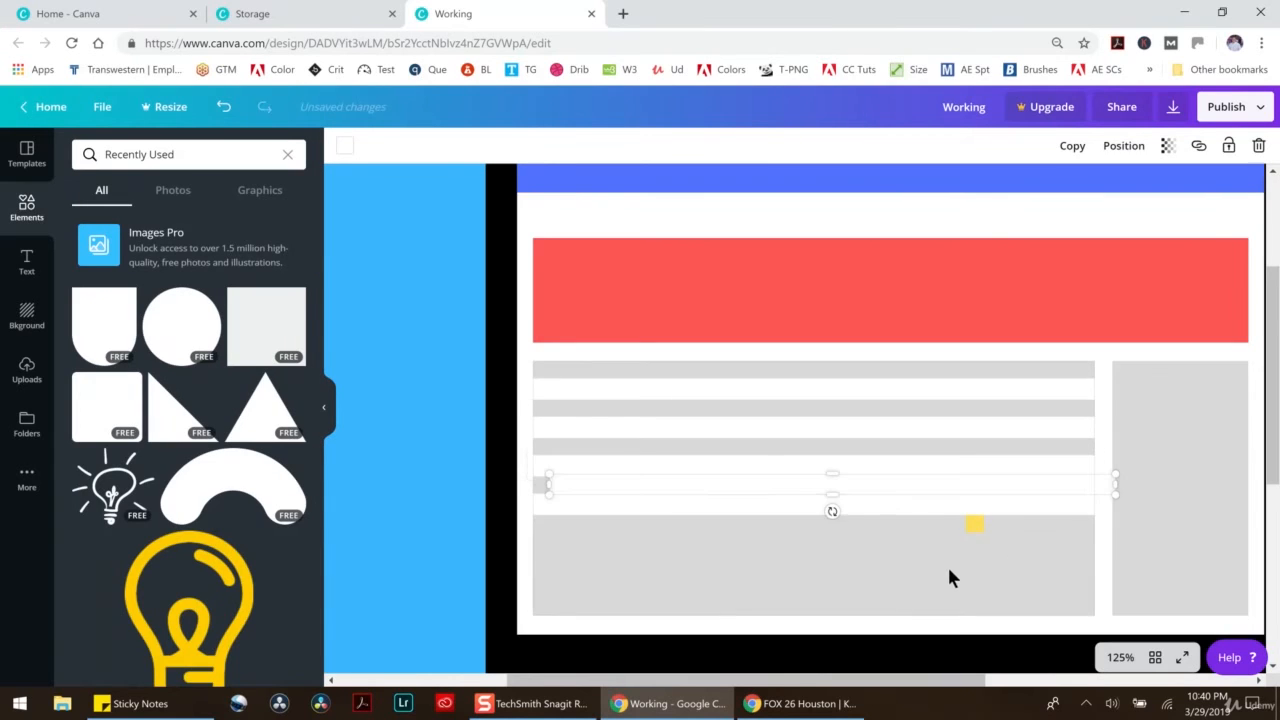
drag(940, 496, 969, 600)
click(946, 540)
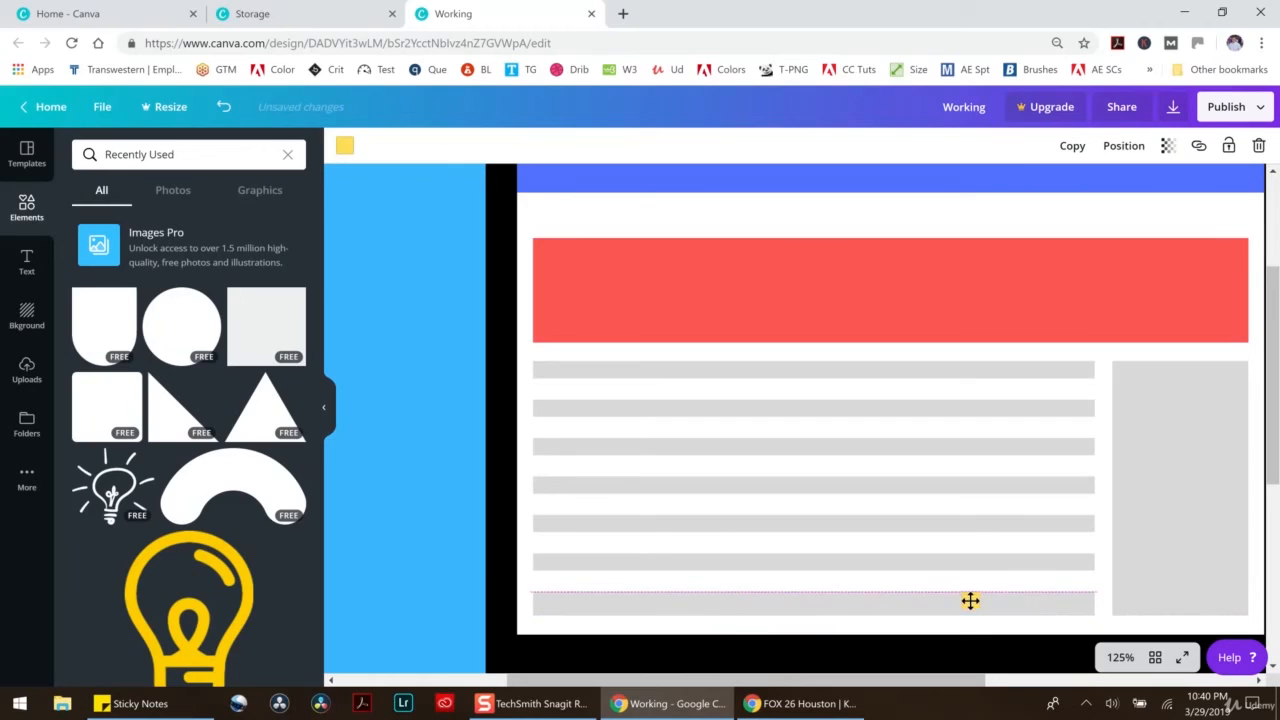
Raise the gray block's bottom edge to match the last line to the others, and move the yellow spacer above the banner
click(829, 609)
drag(821, 615, 820, 608)
click(970, 601)
drag(970, 599, 1090, 230)
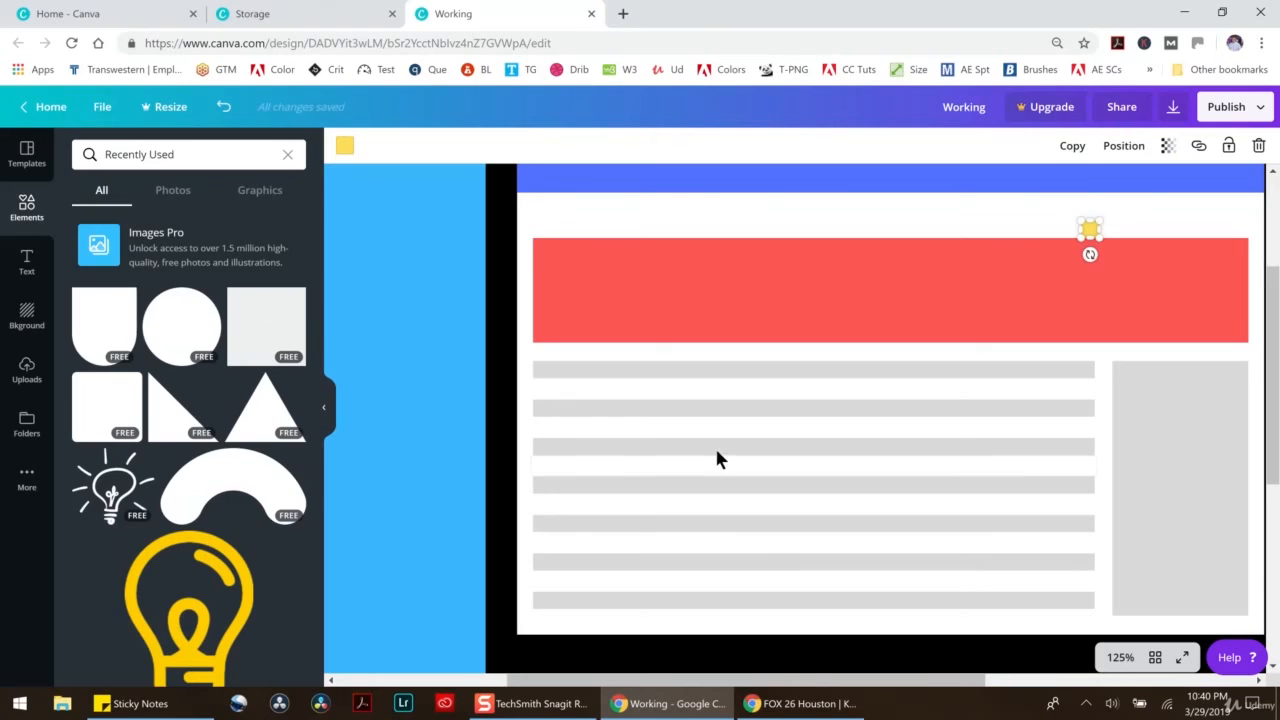
Duplicate the uppermost white strip, rotate the copy to vertical and center it across the gray lines as a column gap
click(700, 389)
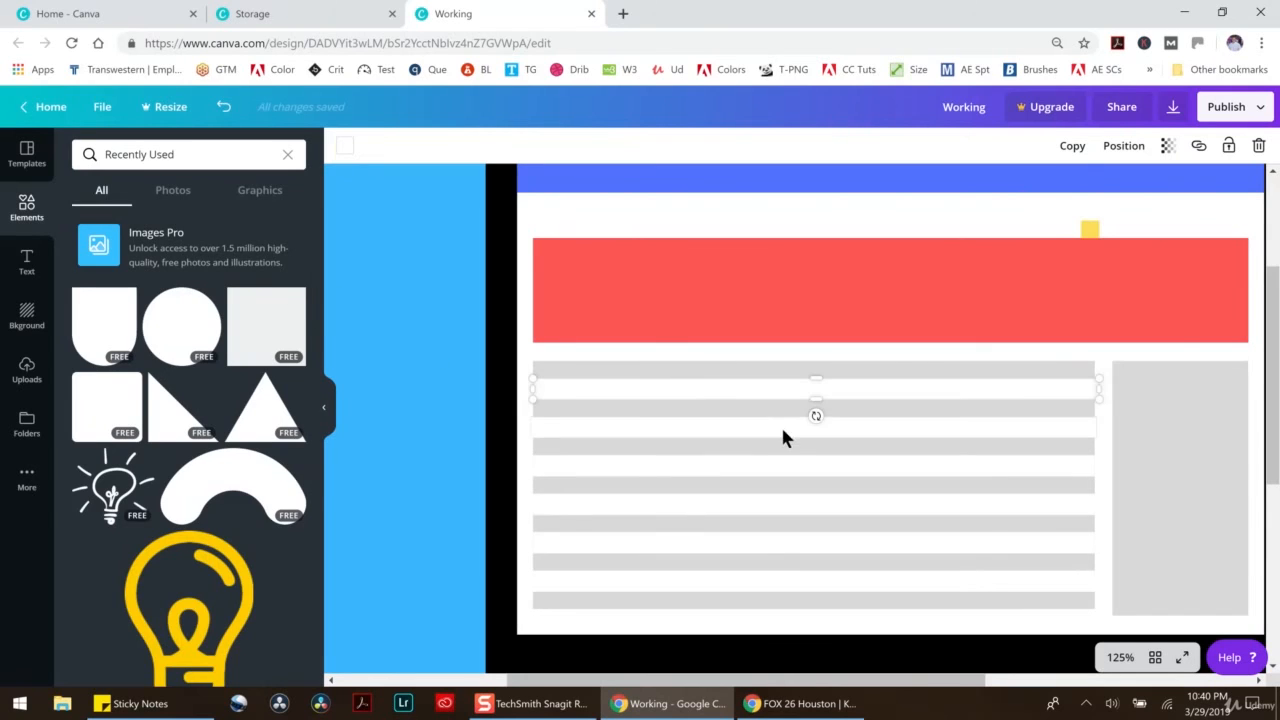
drag(812, 396, 612, 400)
drag(829, 317, 804, 328)
drag(807, 337, 818, 337)
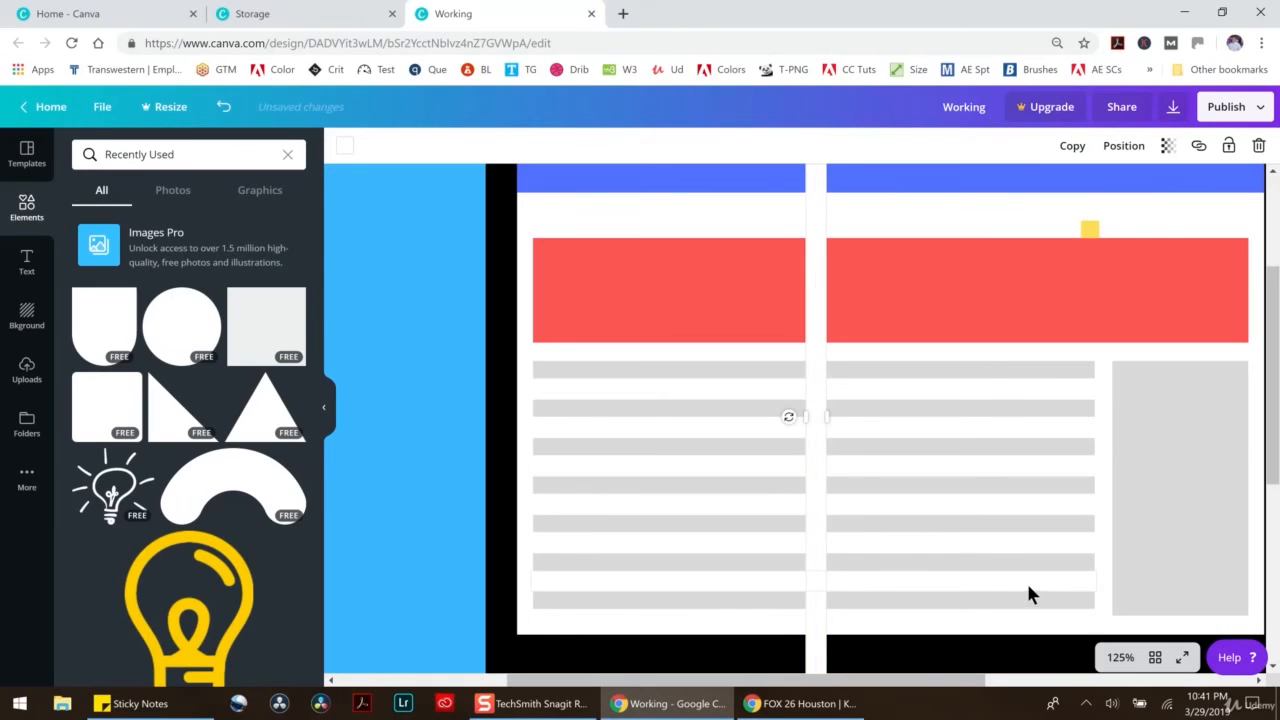
Shorten the vertical white strip at both ends so that it splits only the gray lines between the banner and the screen's lower edge
scroll(780, 320, up, 3)
click(816, 348)
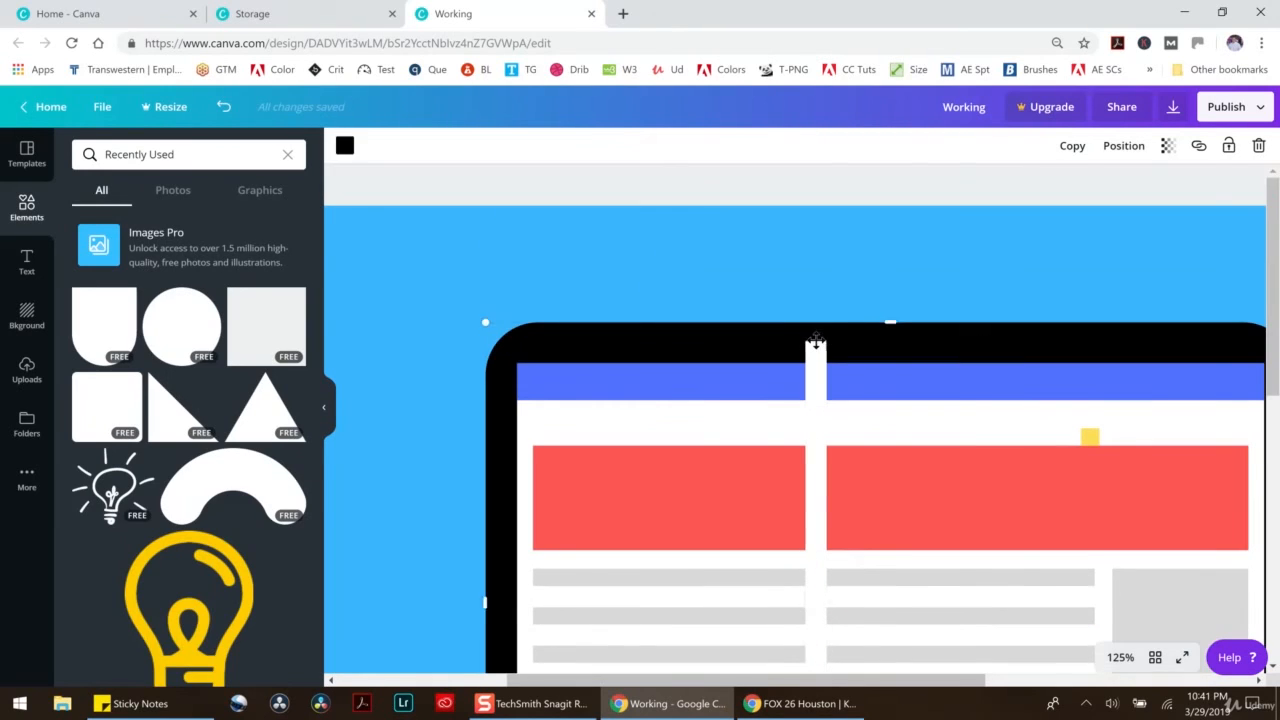
click(225, 108)
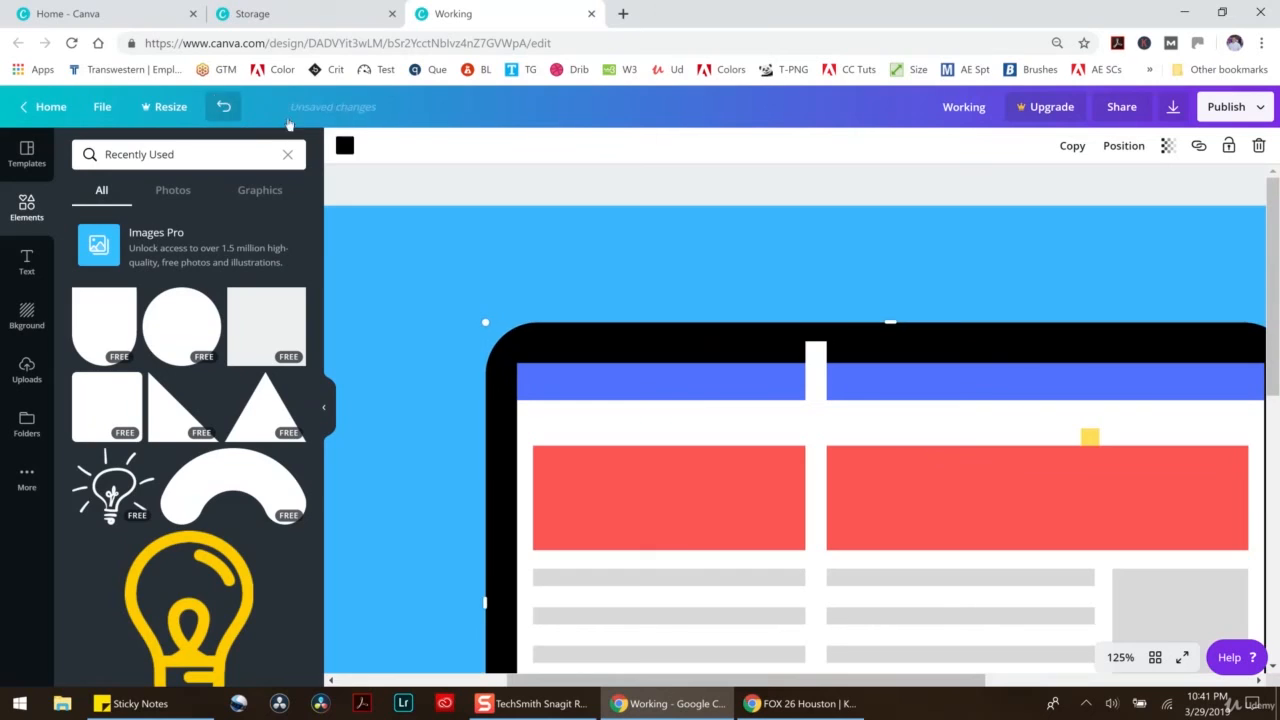
click(814, 348)
drag(816, 342, 820, 562)
scroll(835, 557, down, 5)
drag(820, 491, 831, 411)
scroll(826, 450, up, 3)
click(404, 441)
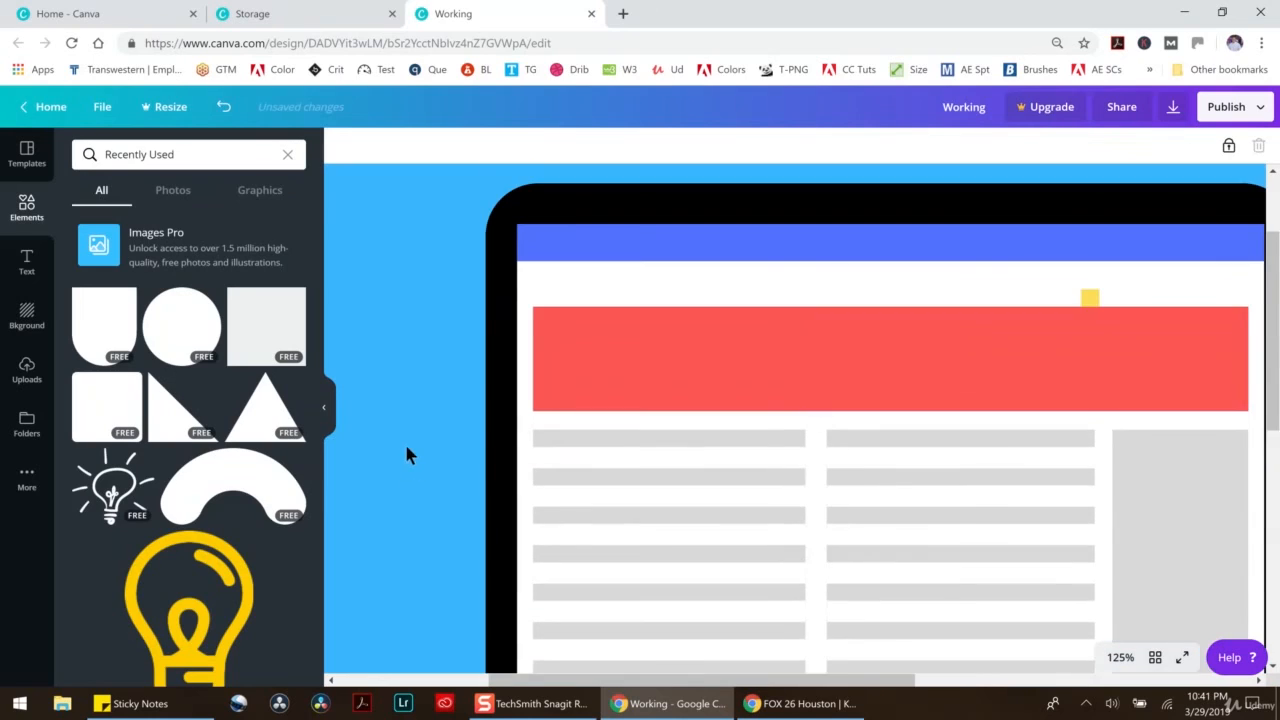
Stretch the yellow spacer to line width and use it to shift the vertical strip until both text columns are equally wide
scroll(482, 455, down, 2)
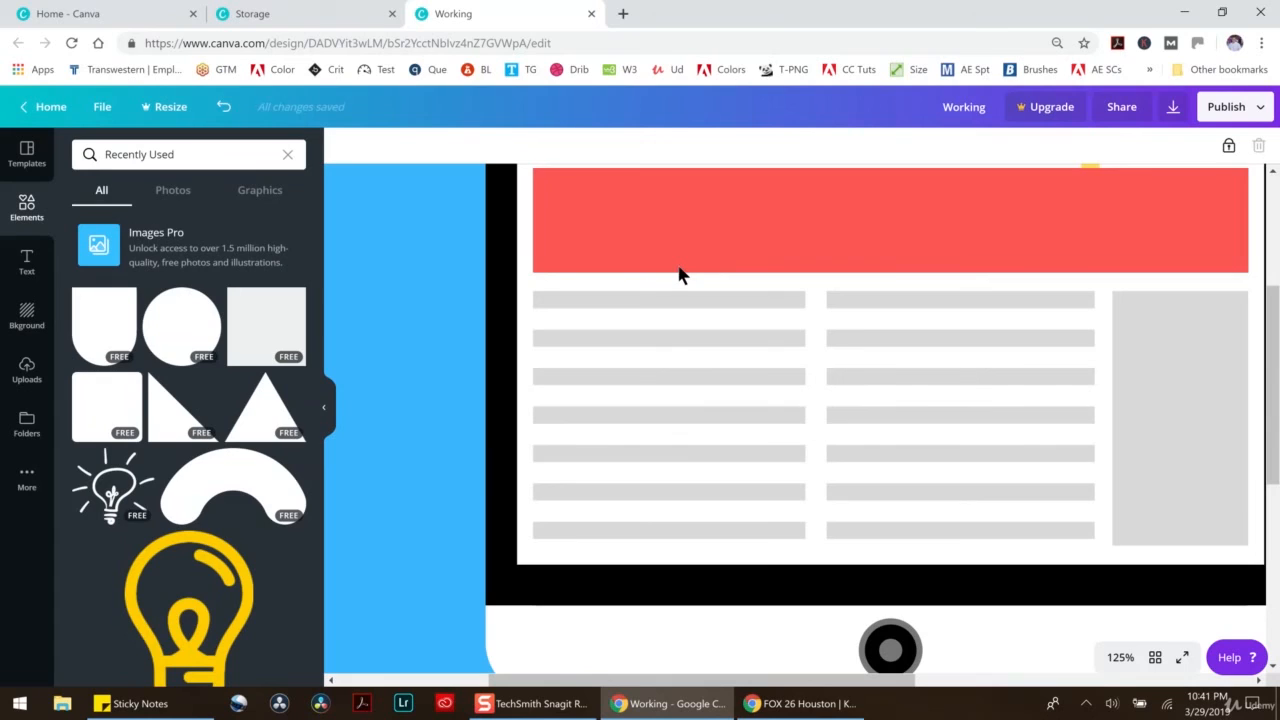
scroll(1058, 199, up, 2)
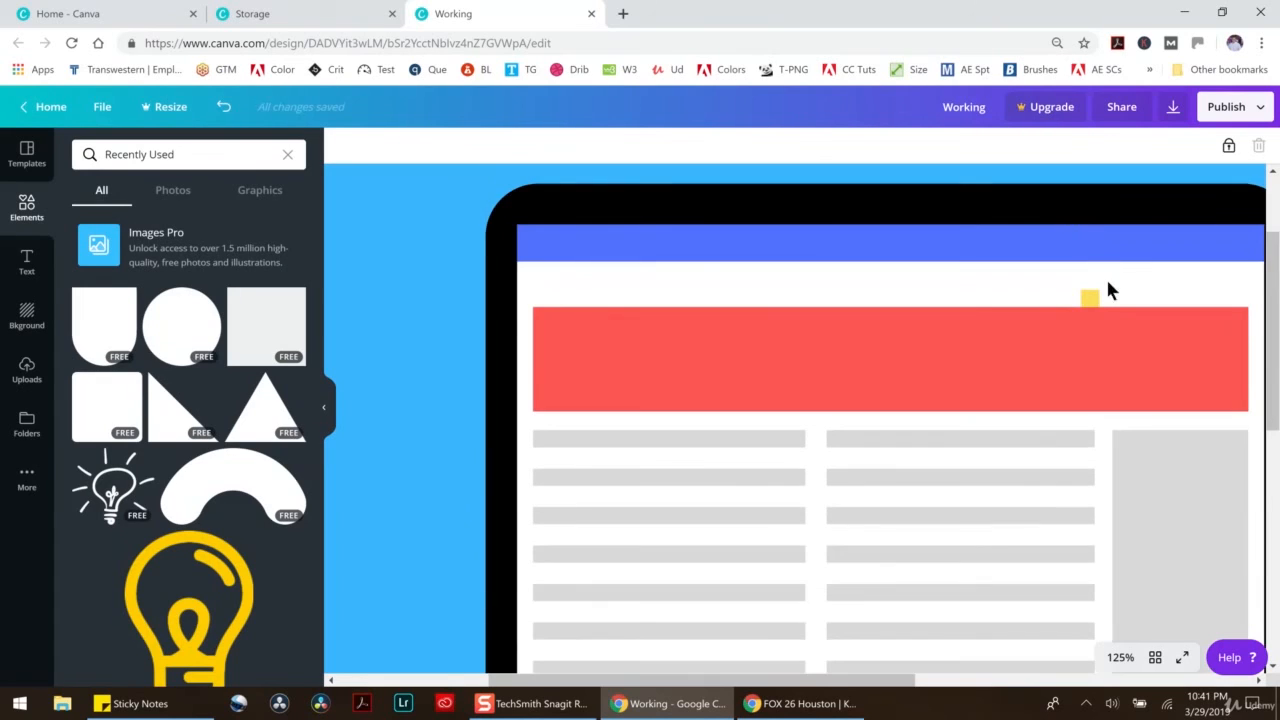
drag(1093, 302, 1093, 435)
drag(992, 441, 703, 446)
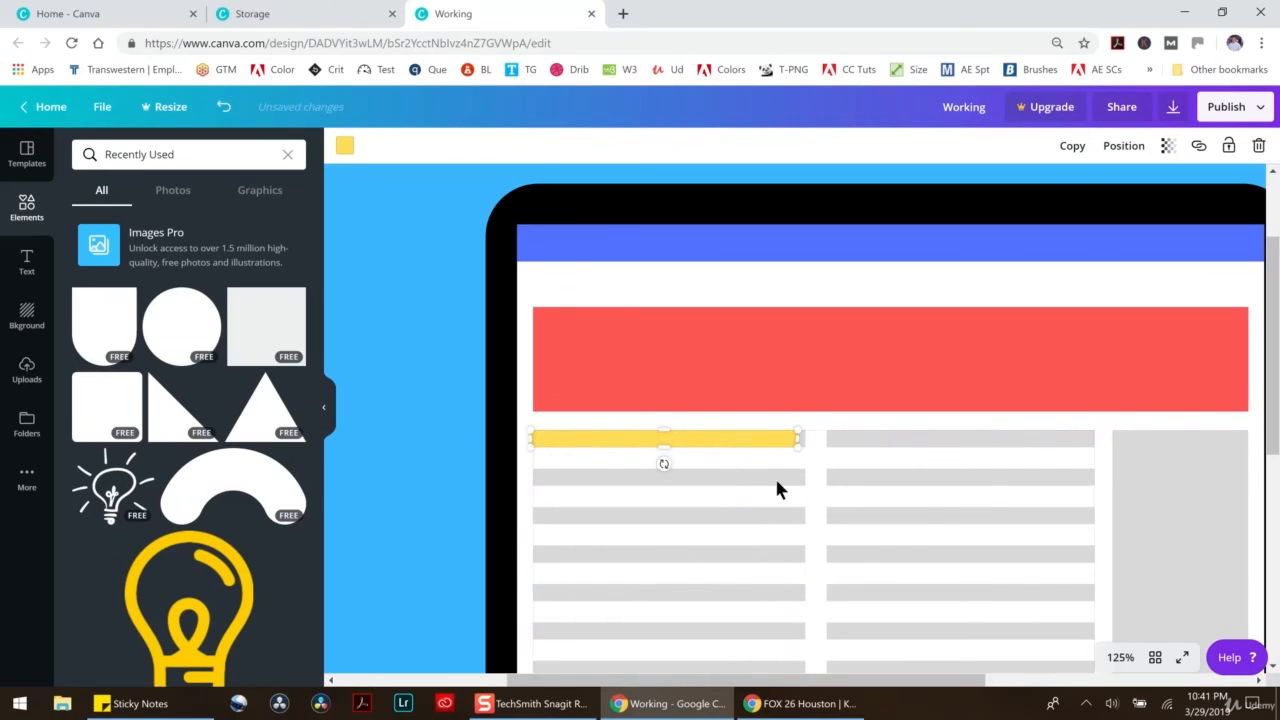
drag(817, 478, 1063, 438)
click(795, 440)
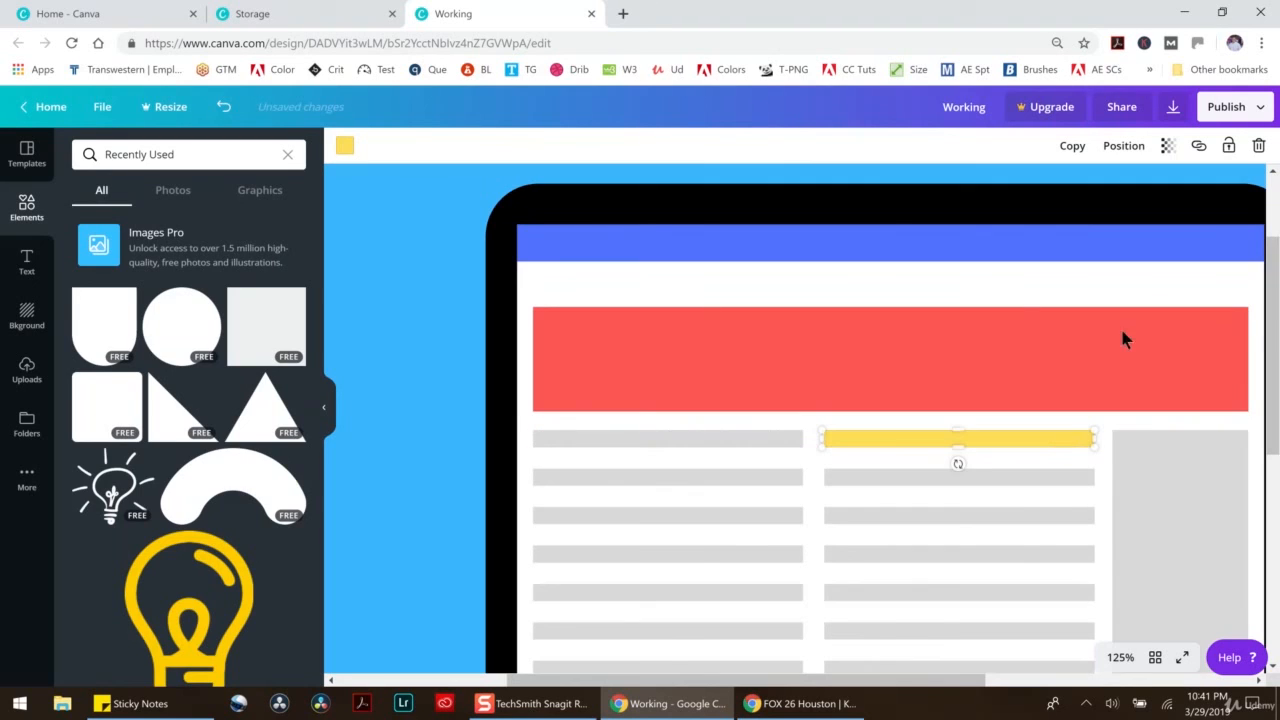
Delete the yellow spacer and the vertical white strip from the gray lines
key(Delete)
drag(818, 487, 817, 480)
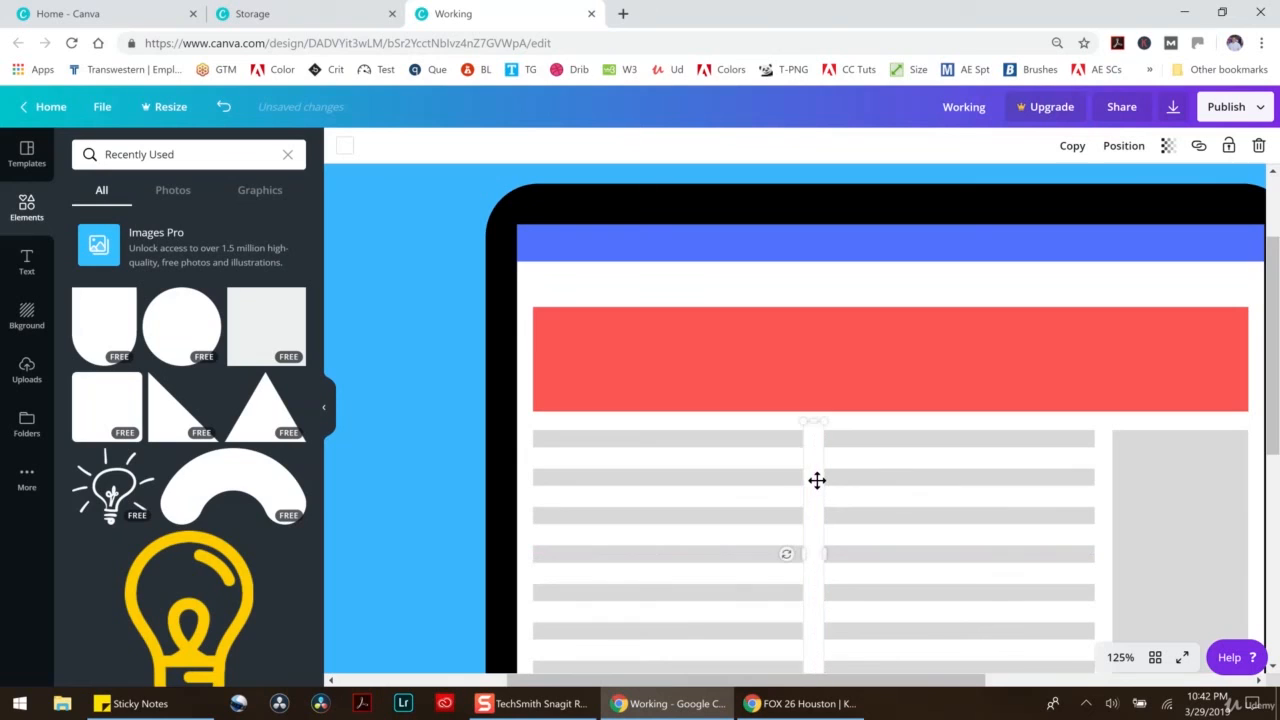
click(1259, 146)
Duplicate the gray sidebar block and shrink the copy to a small box centered near the sidebar's upper edge
scroll(921, 455, up, 1)
scroll(921, 455, down, 4)
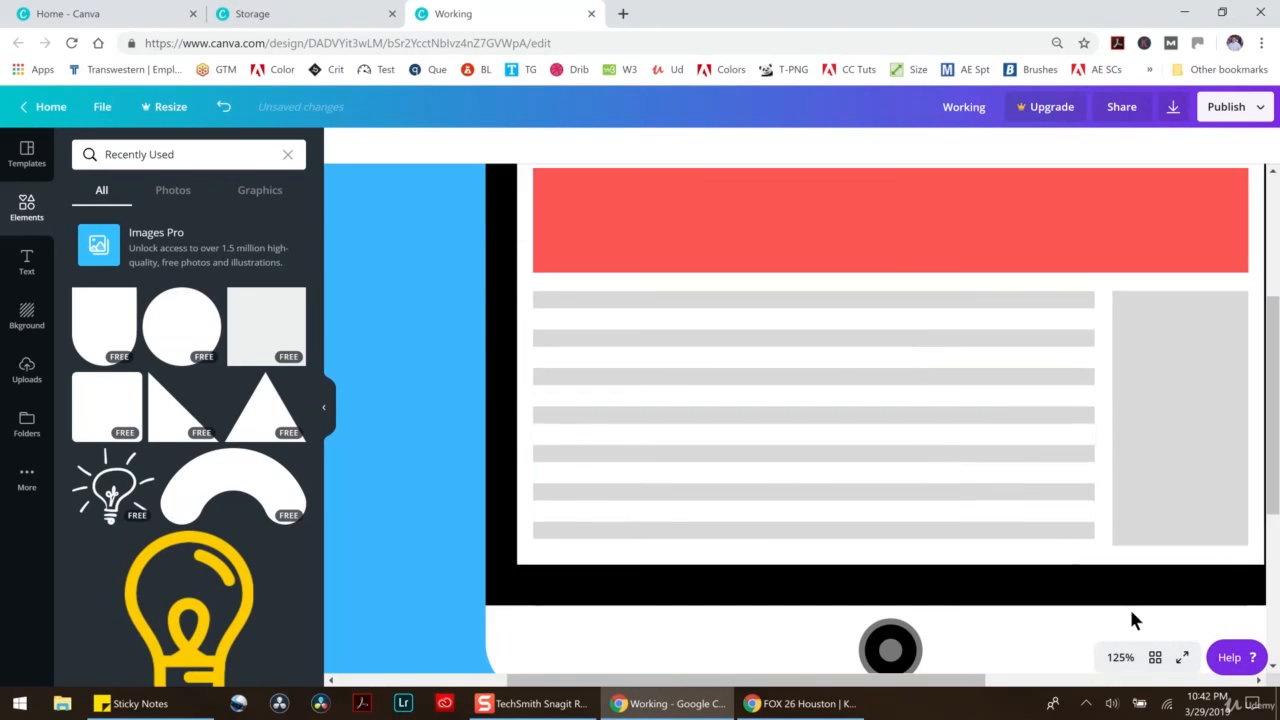
drag(855, 682, 931, 685)
mouse_move(1033, 387)
mouse_down()
mouse_move(1046, 383)
mouse_move(1034, 406)
mouse_move(1011, 386)
mouse_up()
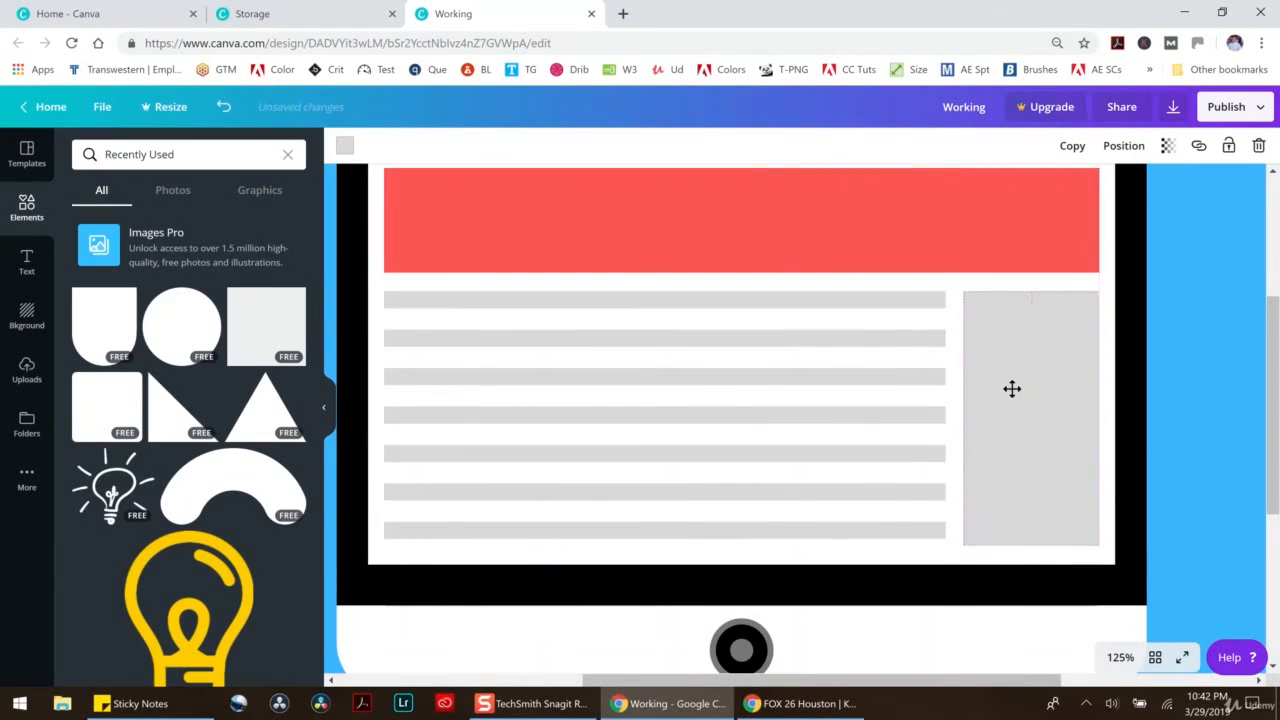
drag(1094, 543, 1081, 392)
drag(1046, 349, 1027, 341)
drag(1076, 385, 1040, 362)
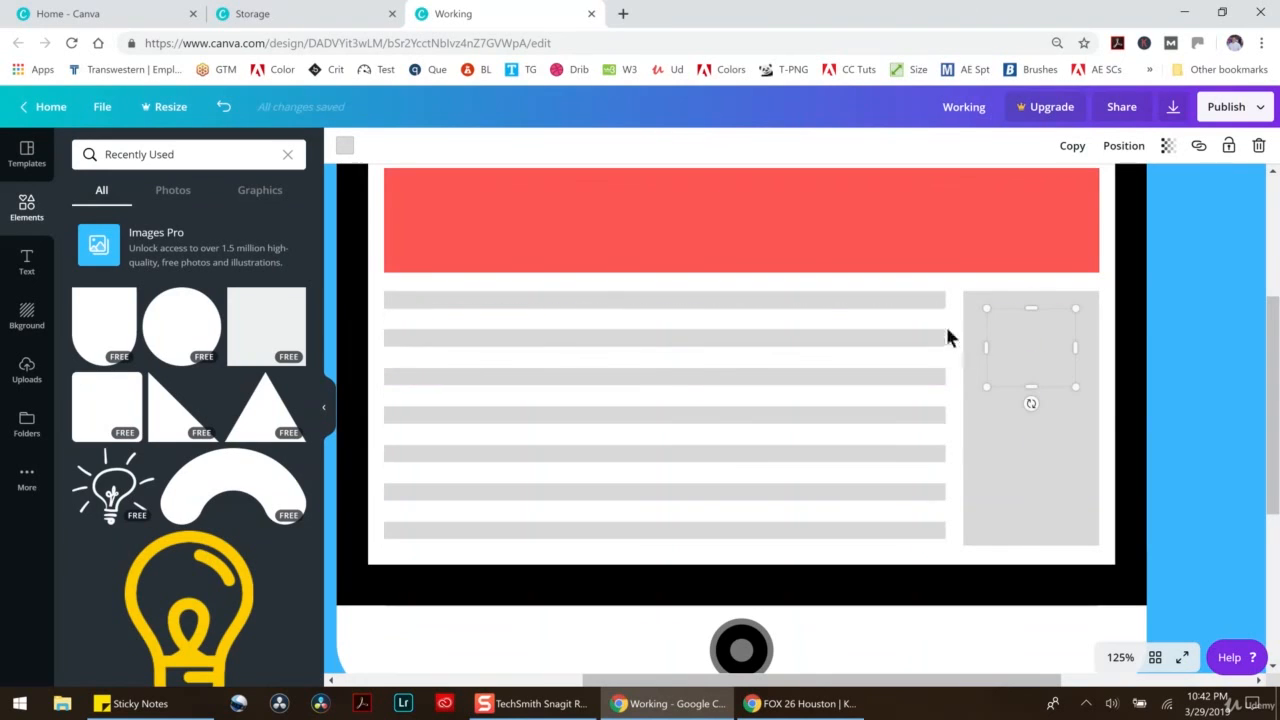
Color the small sidebar box white and place a duplicate of it below, aligned in the same column
click(343, 148)
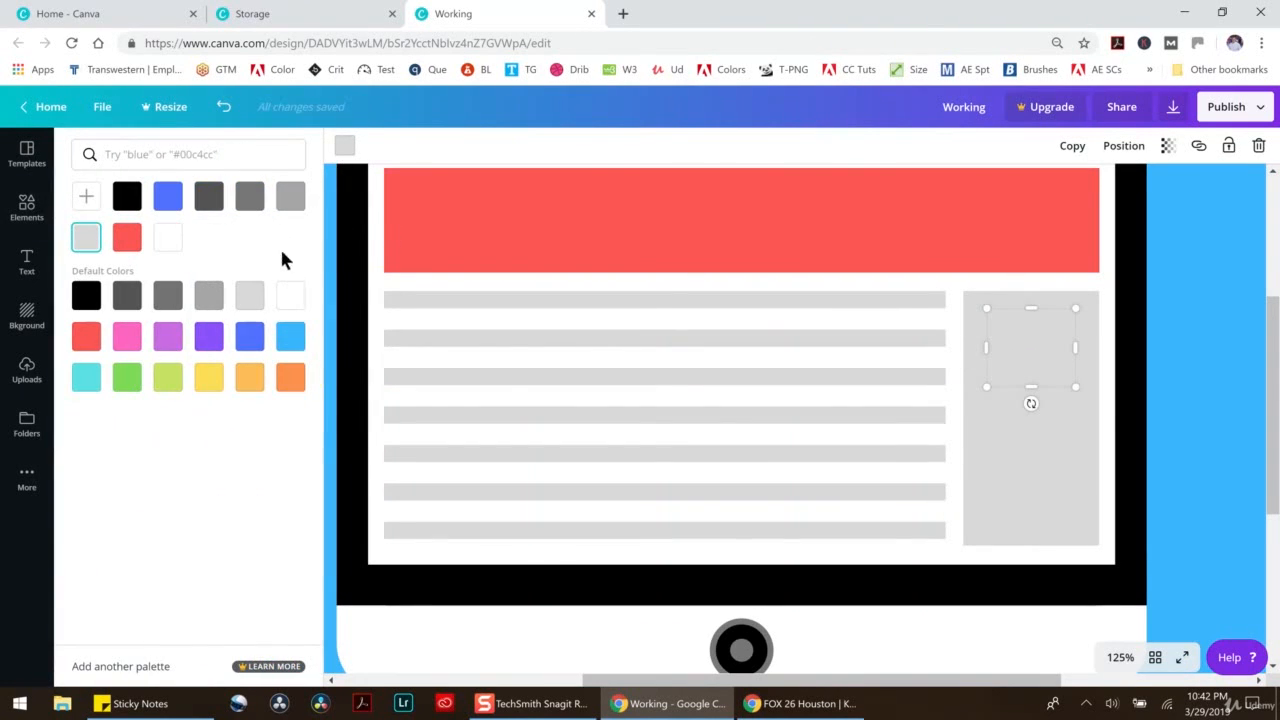
click(290, 295)
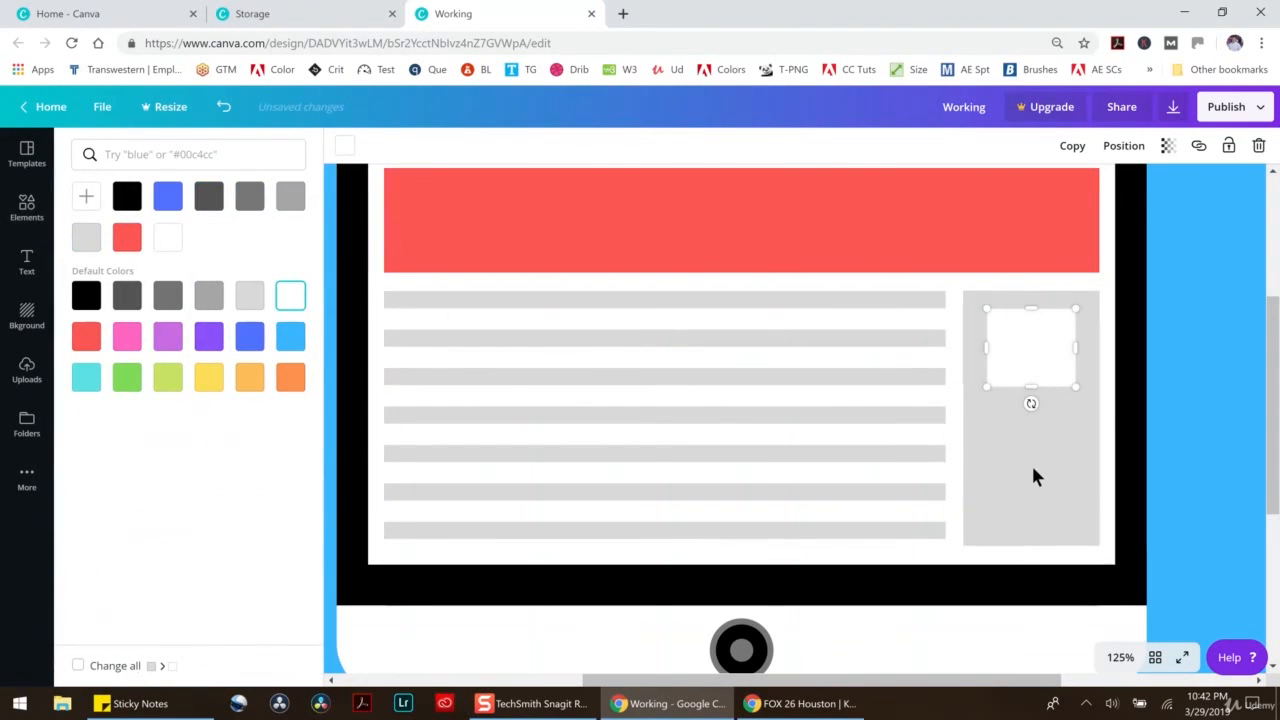
key(ctrl+d)
drag(1020, 430, 1020, 470)
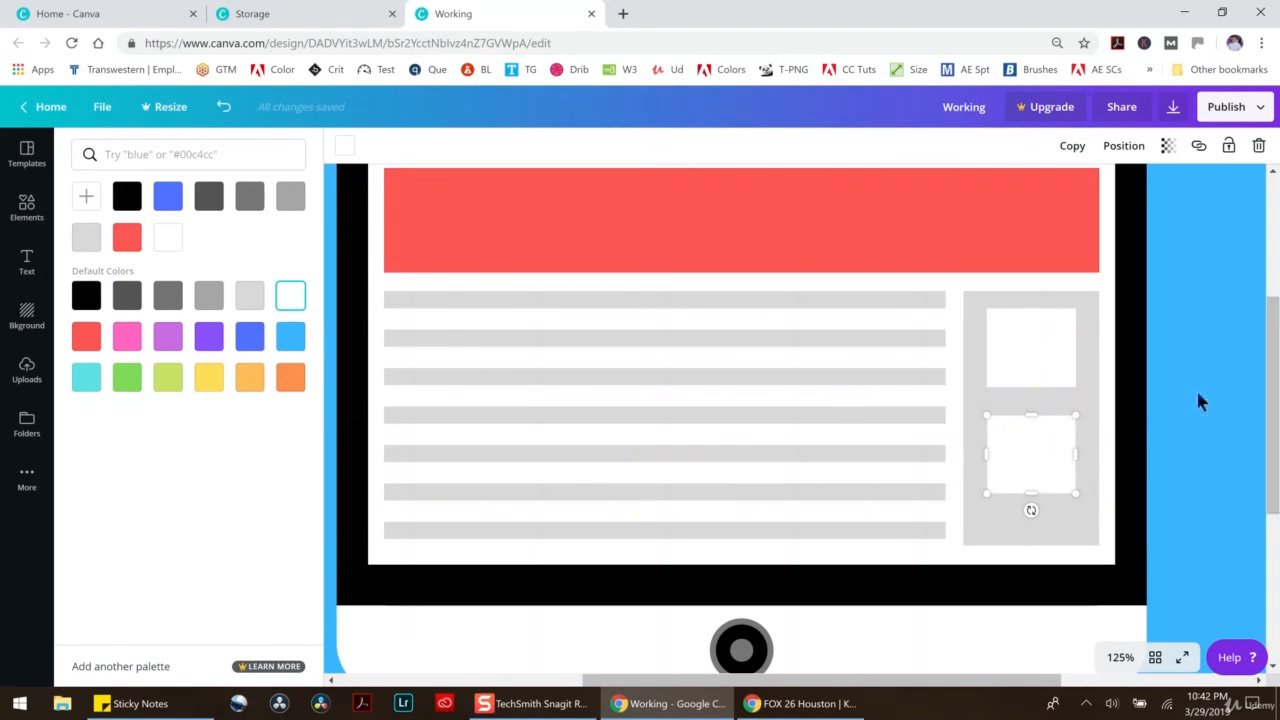
Make a small yellow spacer from a copy of the upper white box and place it in the gap below the lower box
scroll(890, 375, up, 2)
scroll(960, 410, down, 2)
click(1034, 343)
key(ctrl+d)
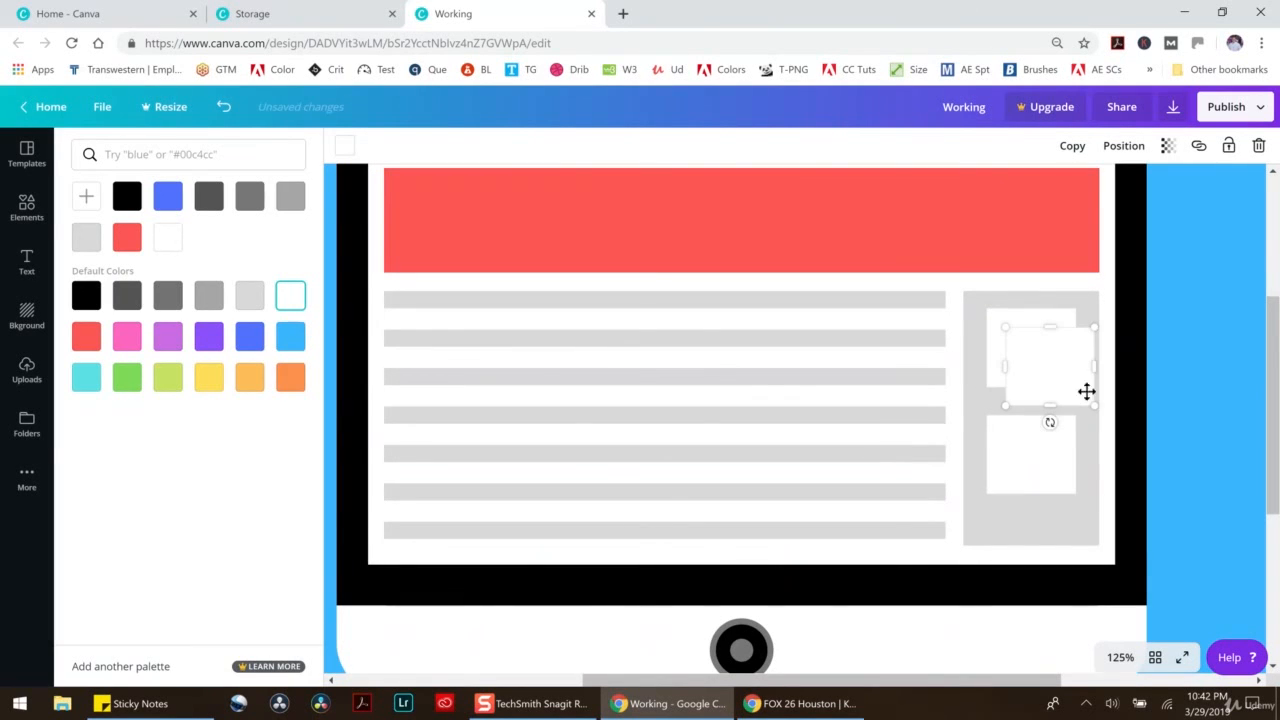
drag(1097, 402, 1036, 356)
click(209, 377)
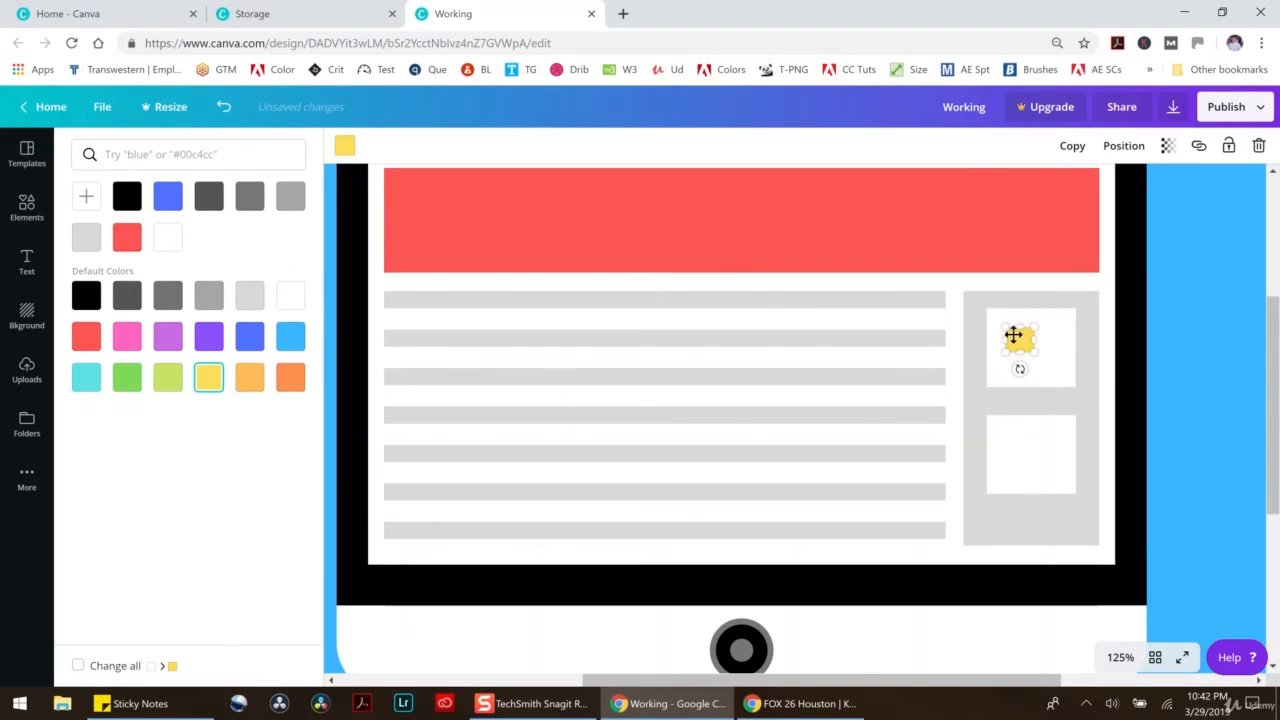
drag(1020, 340, 1058, 506)
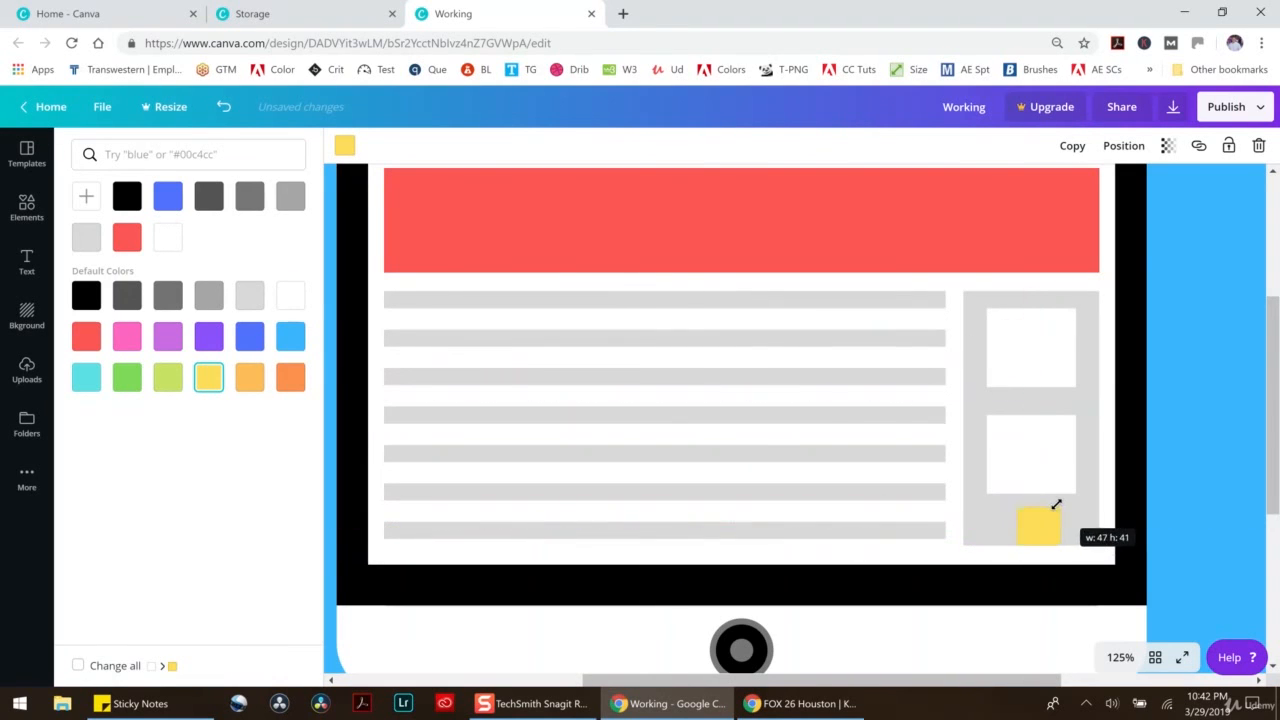
Move the lower white box down and align the upper box beneath the yellow spacer set at the sidebar's upper edge
drag(1048, 450, 1047, 462)
drag(1046, 526, 966, 326)
click(1041, 364)
click(224, 106)
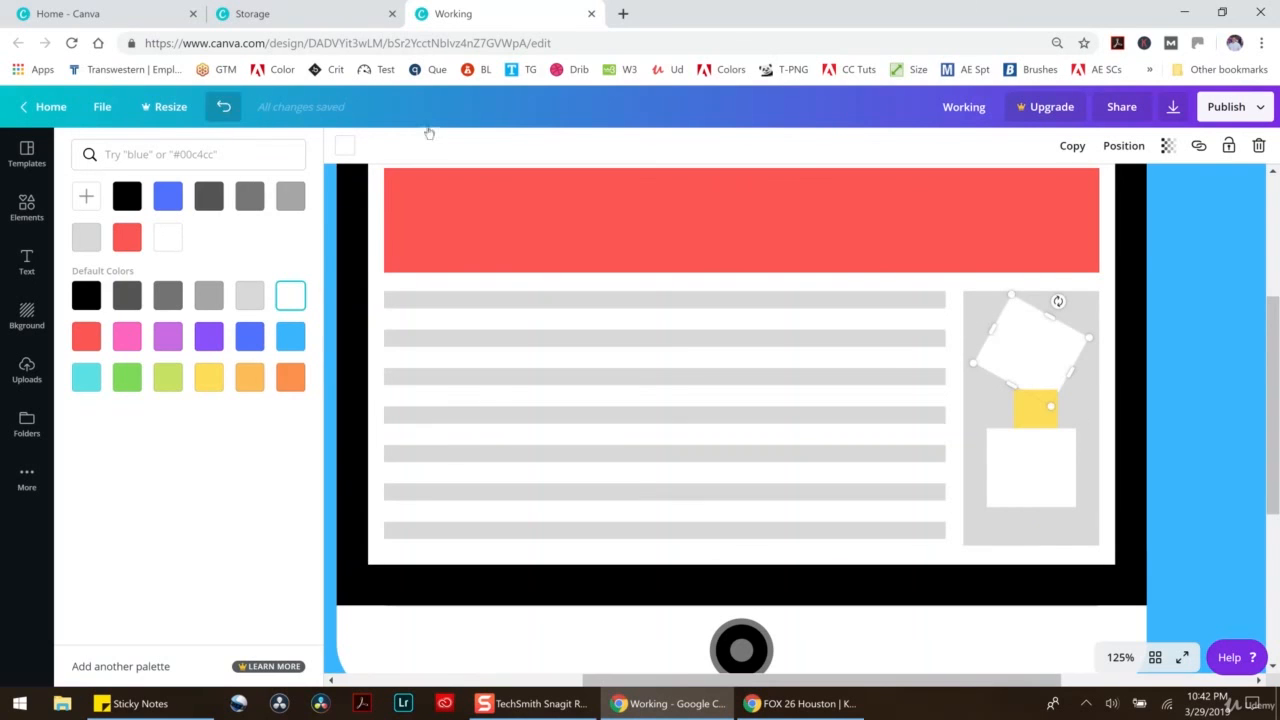
drag(1047, 406, 1037, 306)
click(1050, 355)
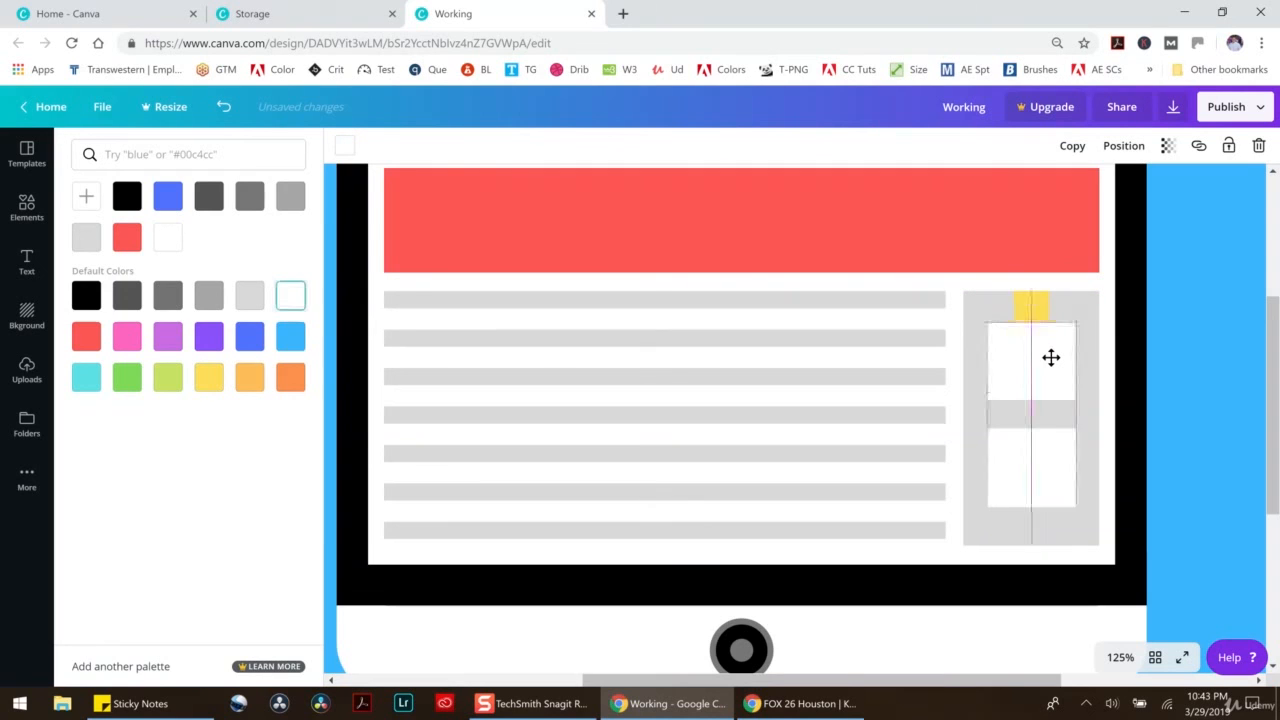
Set the lower box's bottom margin with the yellow spacer, compare the gap between the boxes and delete the spacer
drag(1037, 306, 1040, 532)
drag(1038, 472, 1036, 470)
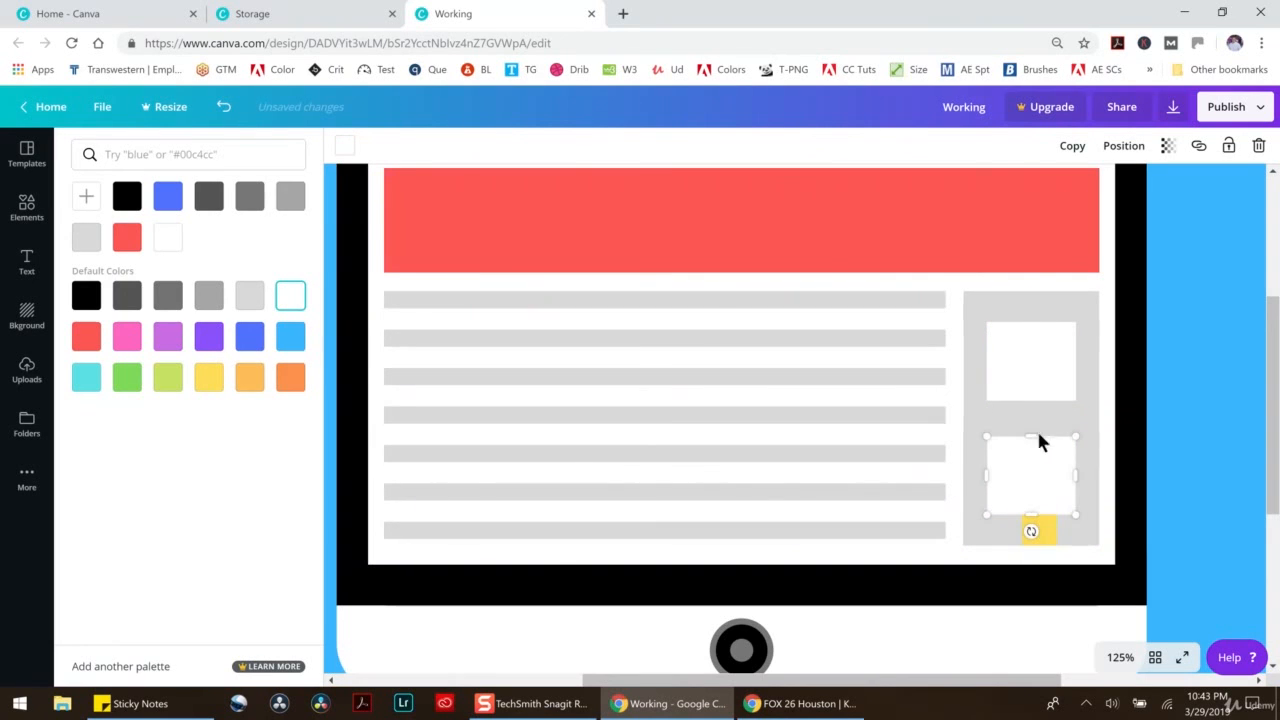
drag(1045, 536, 1044, 419)
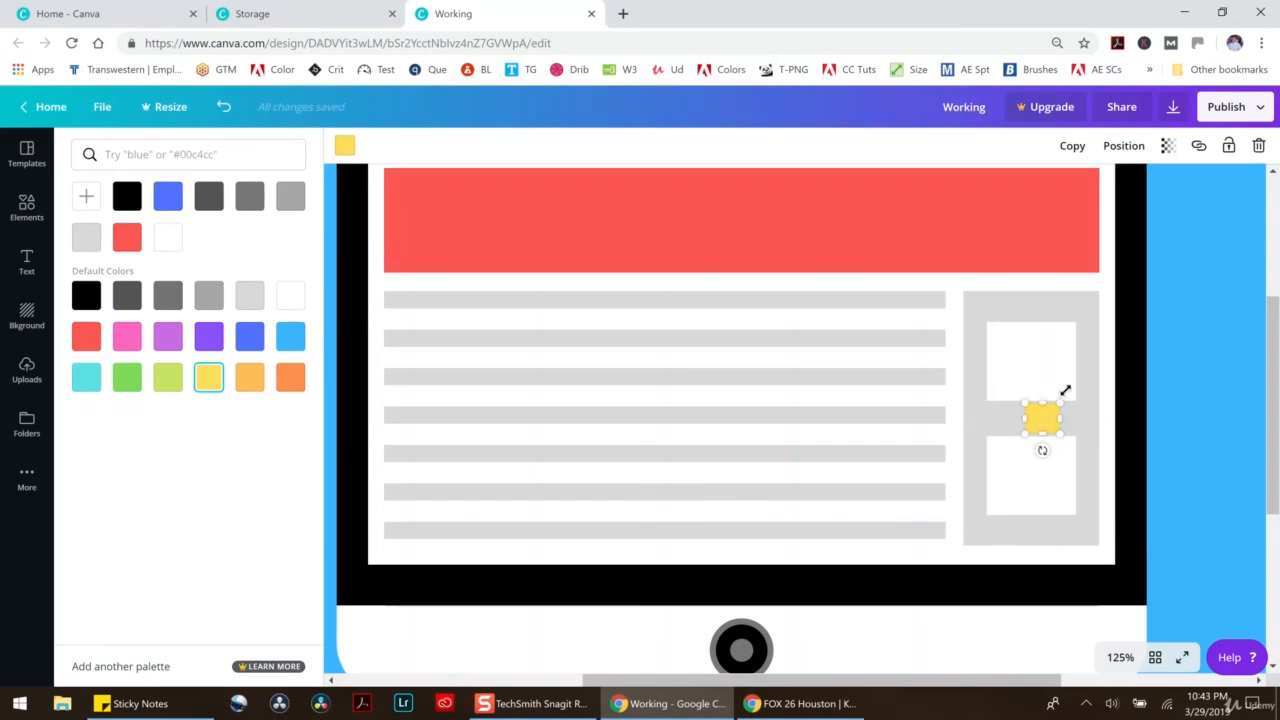
click(1258, 146)
Make the blue header bar slightly taller by lowering its bottom edge
scroll(911, 470, up, 2)
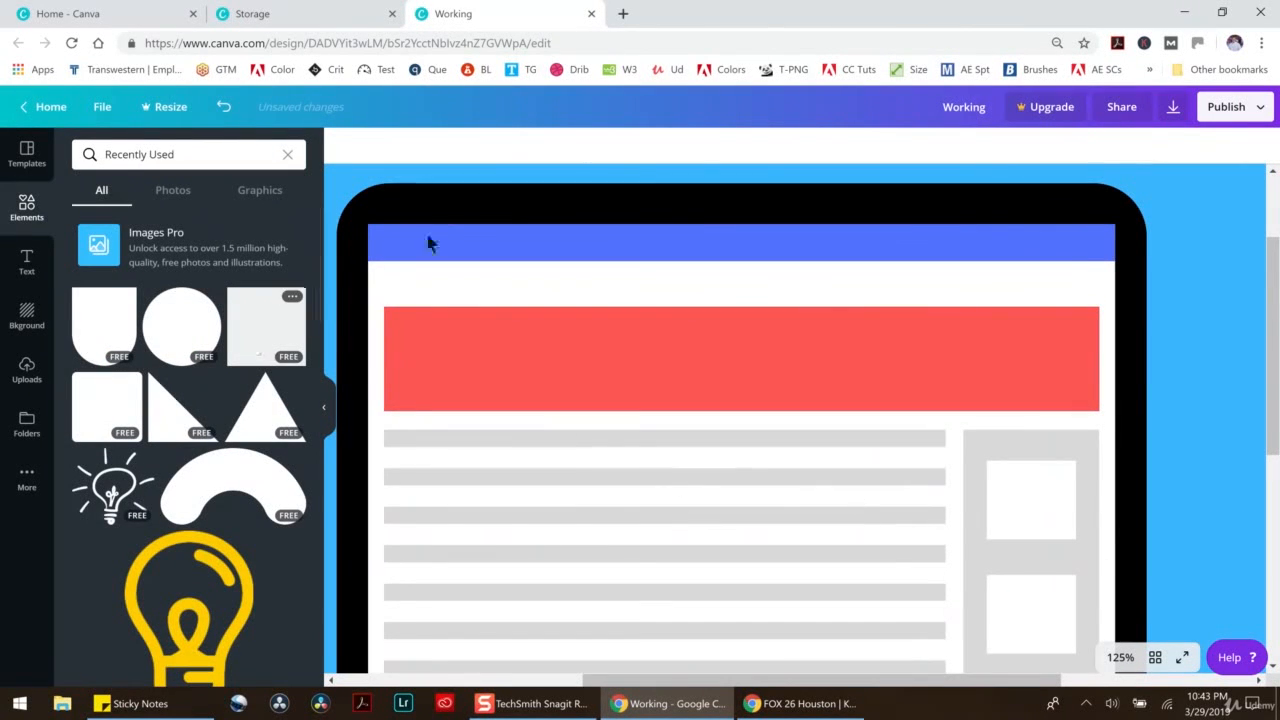
click(744, 244)
mouse_move(741, 263)
mouse_down()
mouse_move(742, 284)
mouse_move(744, 268)
mouse_up()
click(266, 322)
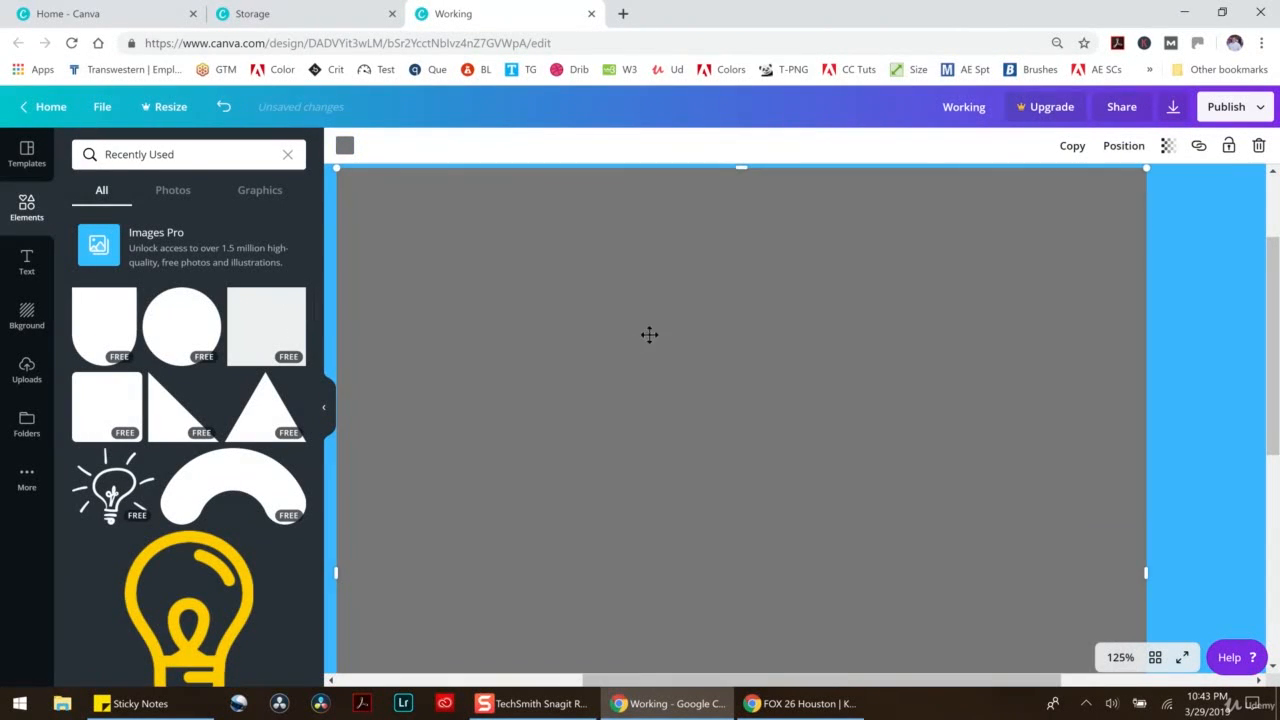
key(ctrl+z)
Copy the upper sidebar box into the blue header, flatten it into a button at the far end and add a second button beside it
click(1043, 497)
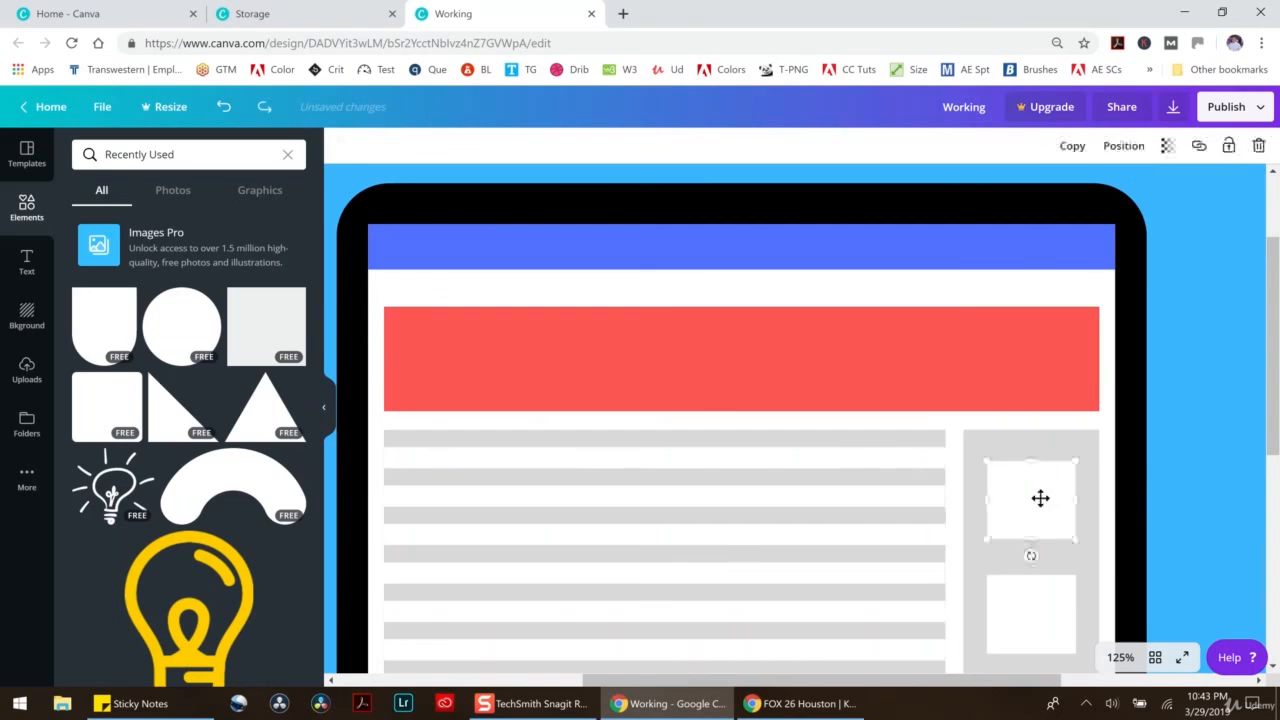
key(ctrl+d)
drag(1062, 516, 1022, 276)
drag(1051, 322, 910, 256)
drag(999, 256, 926, 243)
key(ctrl+d)
Select all parts of the monitor illustration on the 50% view and group them
click(896, 309)
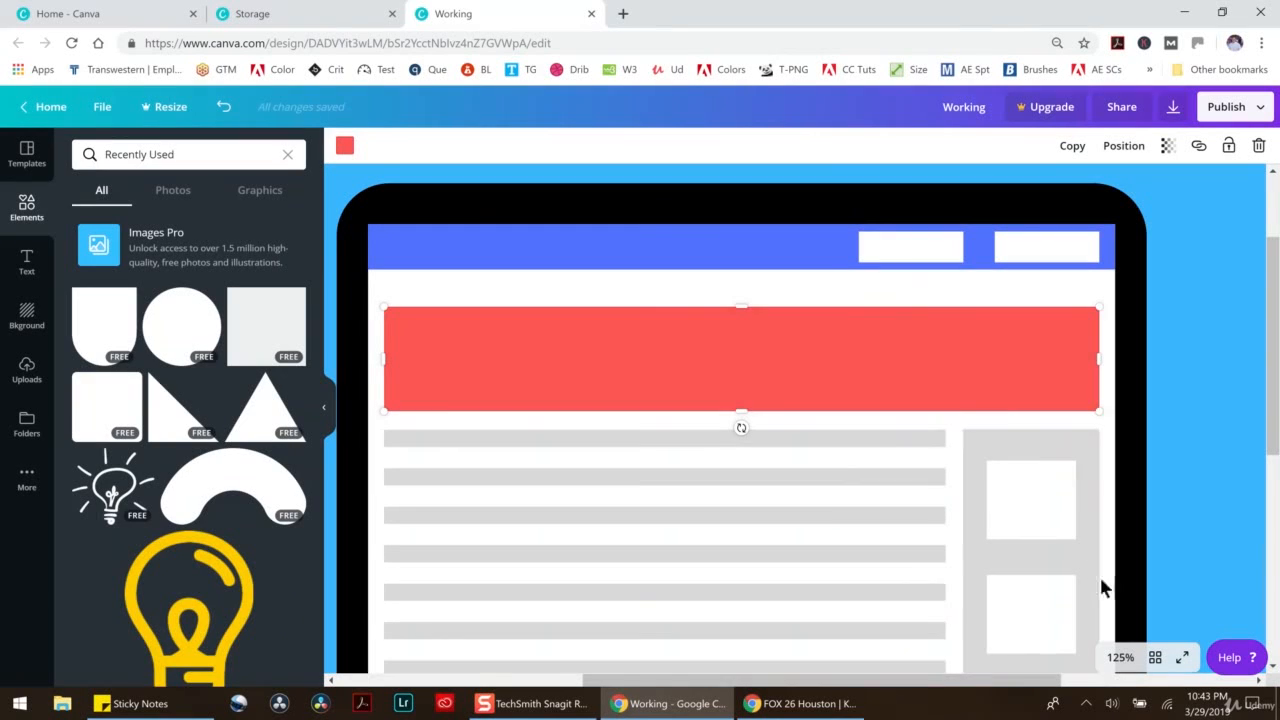
click(1121, 657)
click(1107, 484)
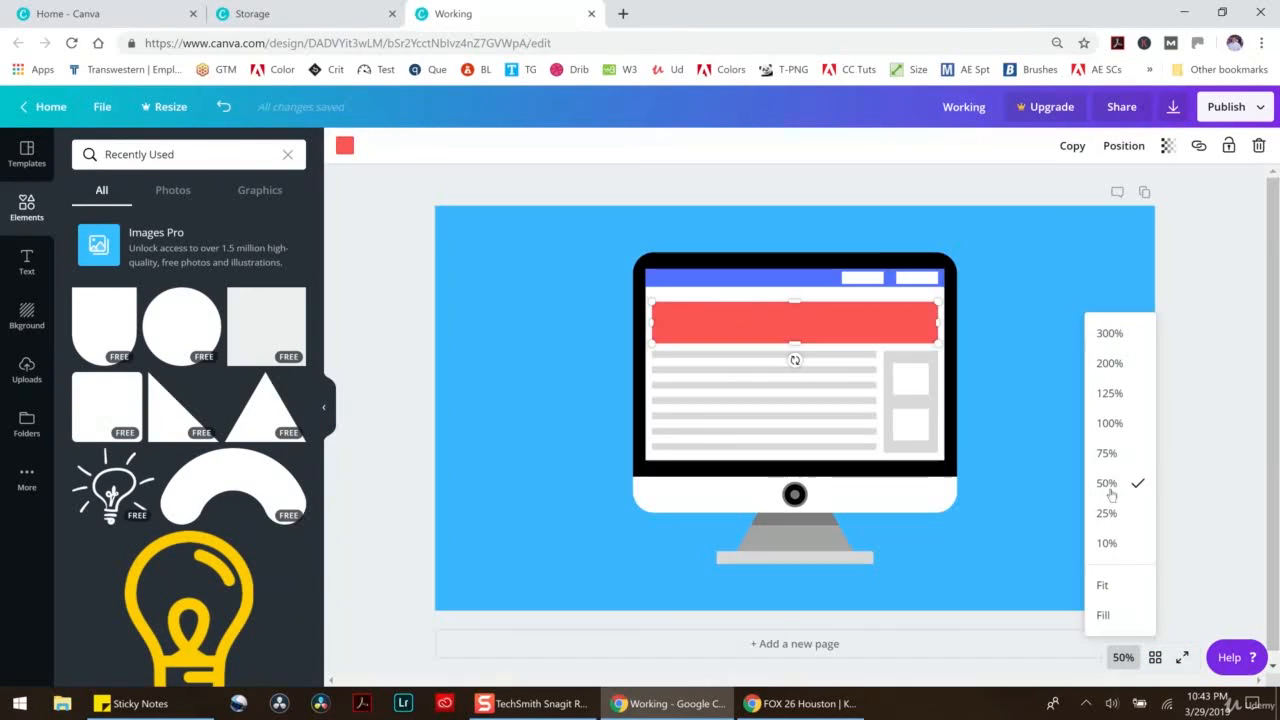
click(1195, 429)
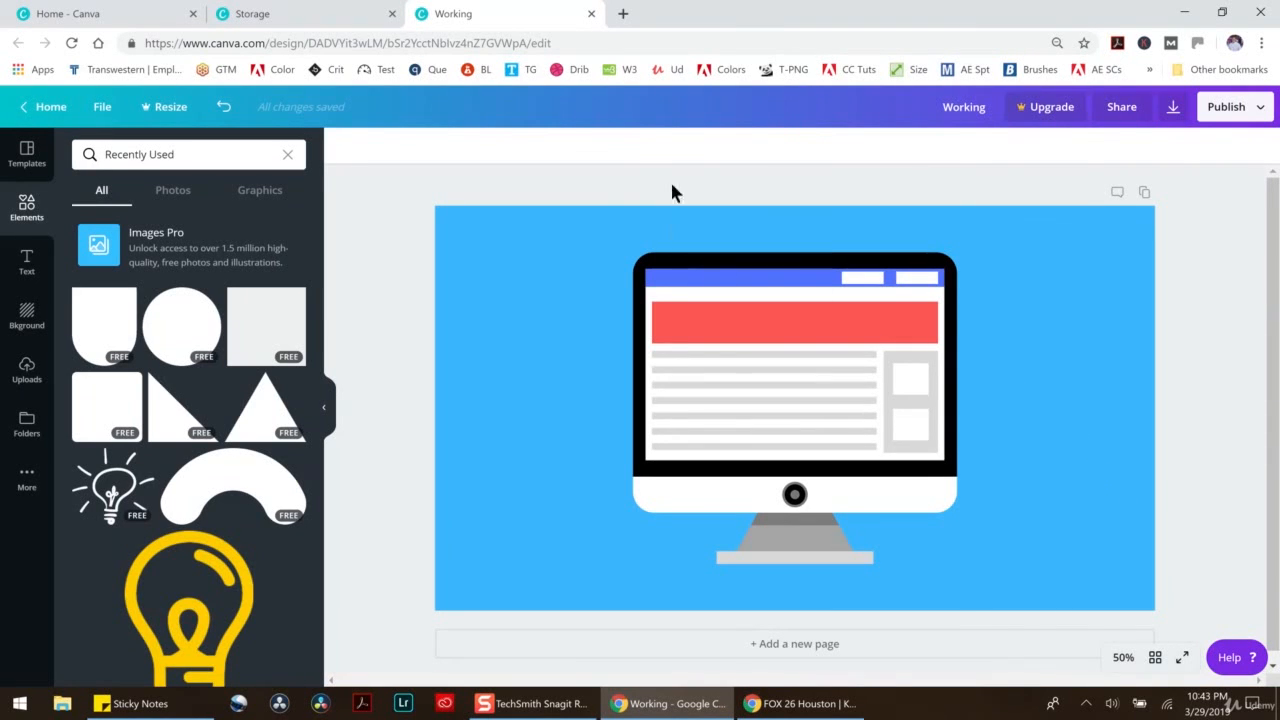
drag(594, 190, 1062, 602)
click(1055, 145)
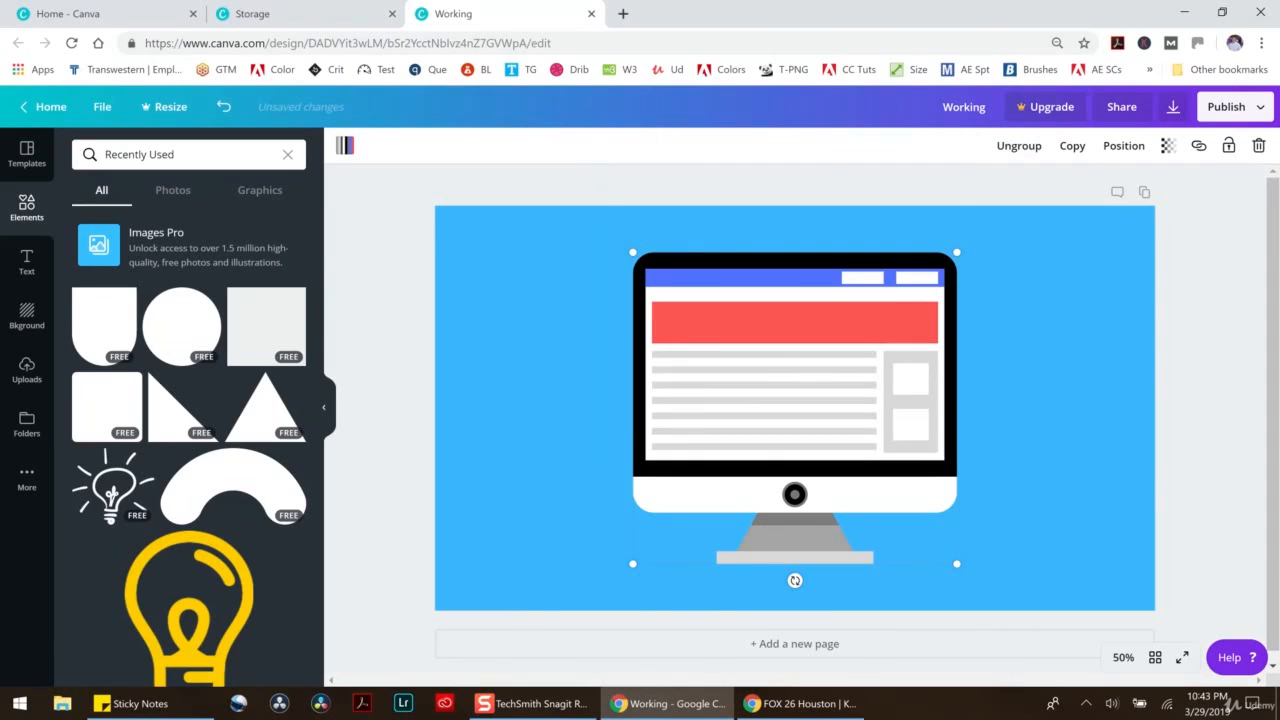
Paste the monitor group into the Storage design, shrink it and position it beside the framed mountain picture
click(290, 14)
key(ctrl+v)
drag(776, 357, 597, 374)
drag(781, 579, 612, 417)
drag(580, 363, 718, 401)
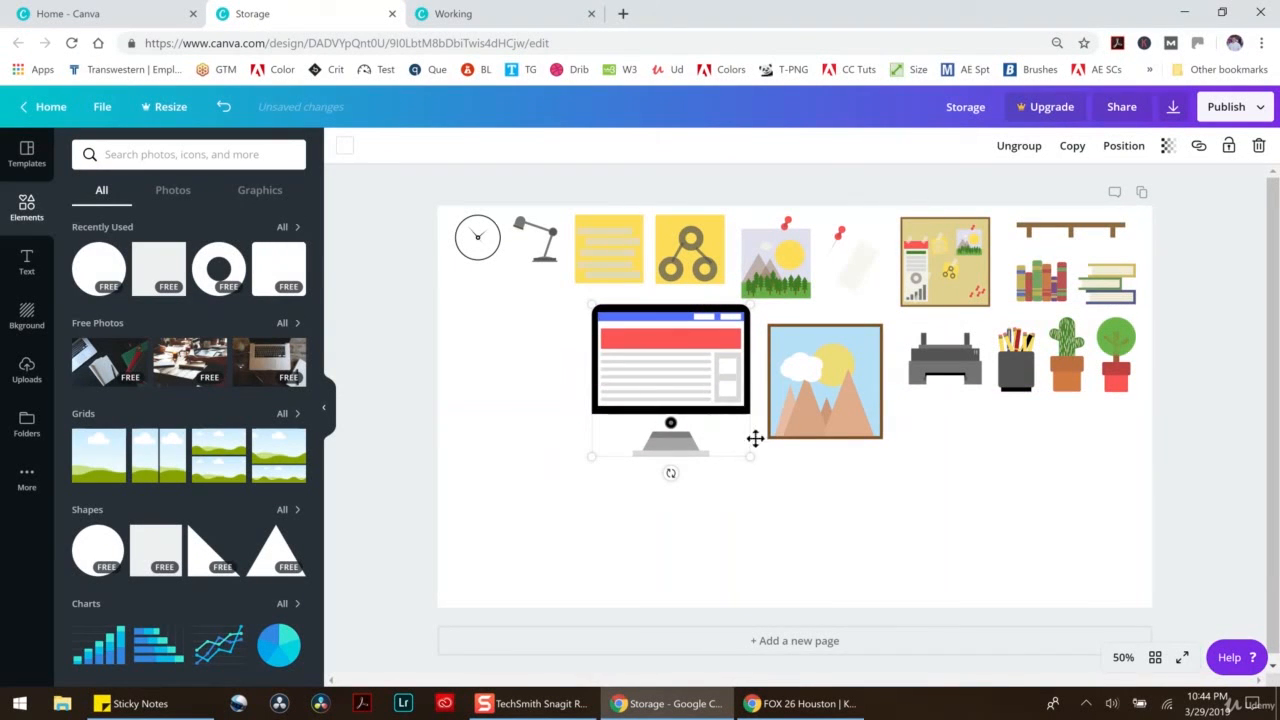
drag(668, 364, 668, 376)
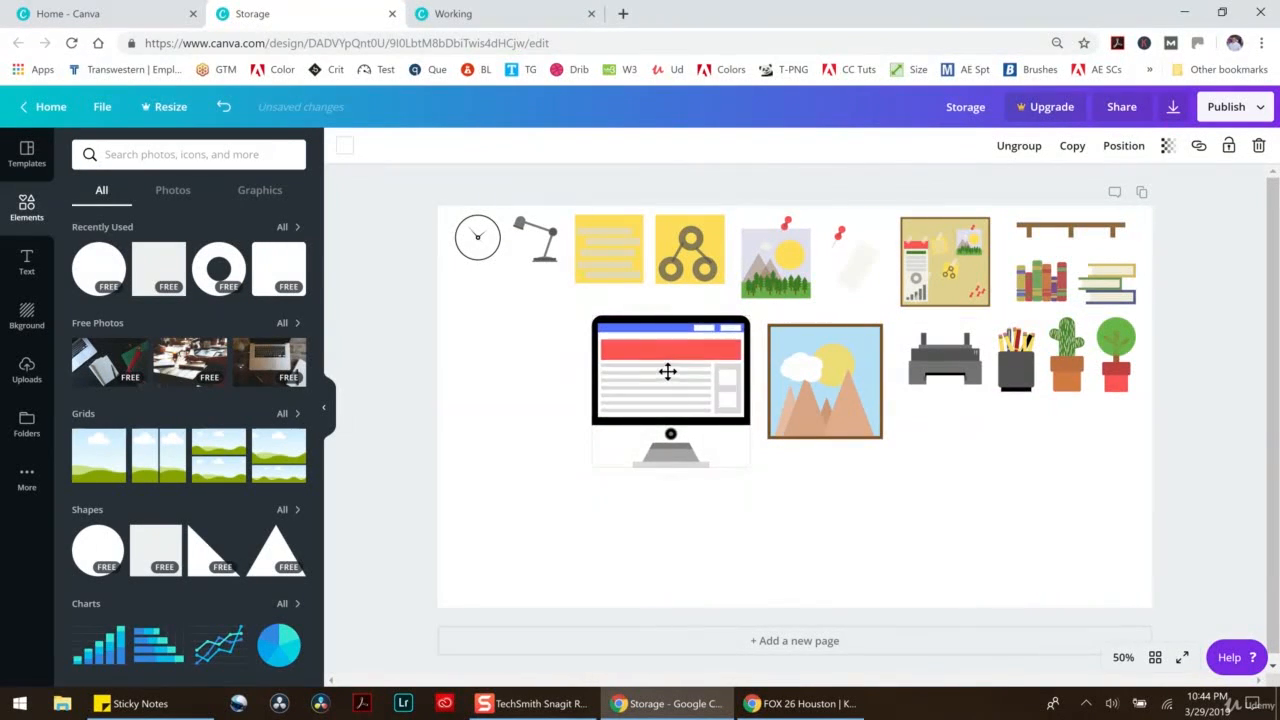